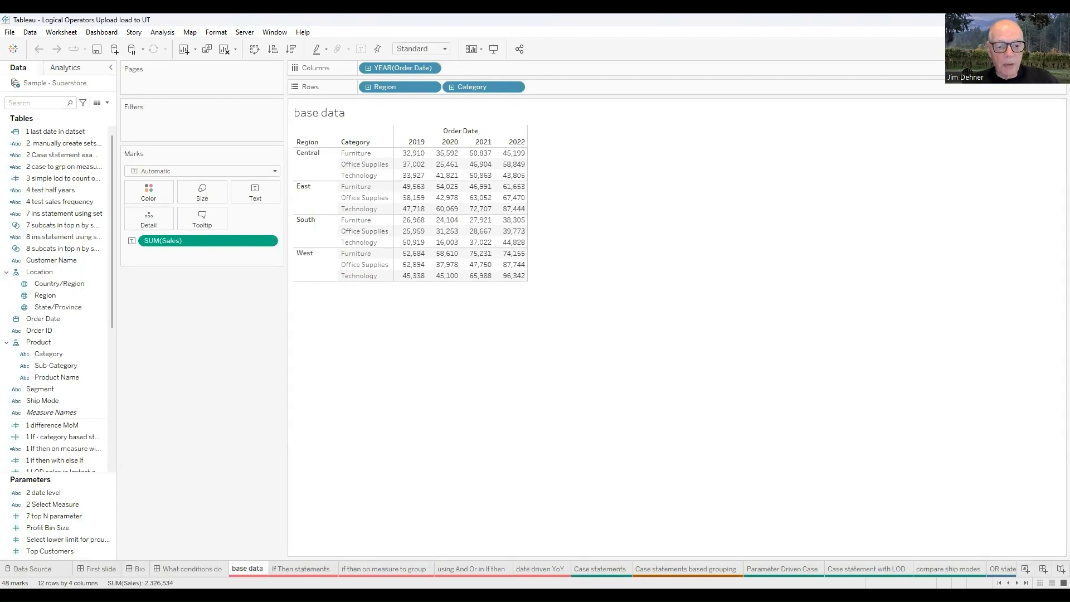
Open the If Then statements sheet and filter the data fields by "1"
click(301, 569)
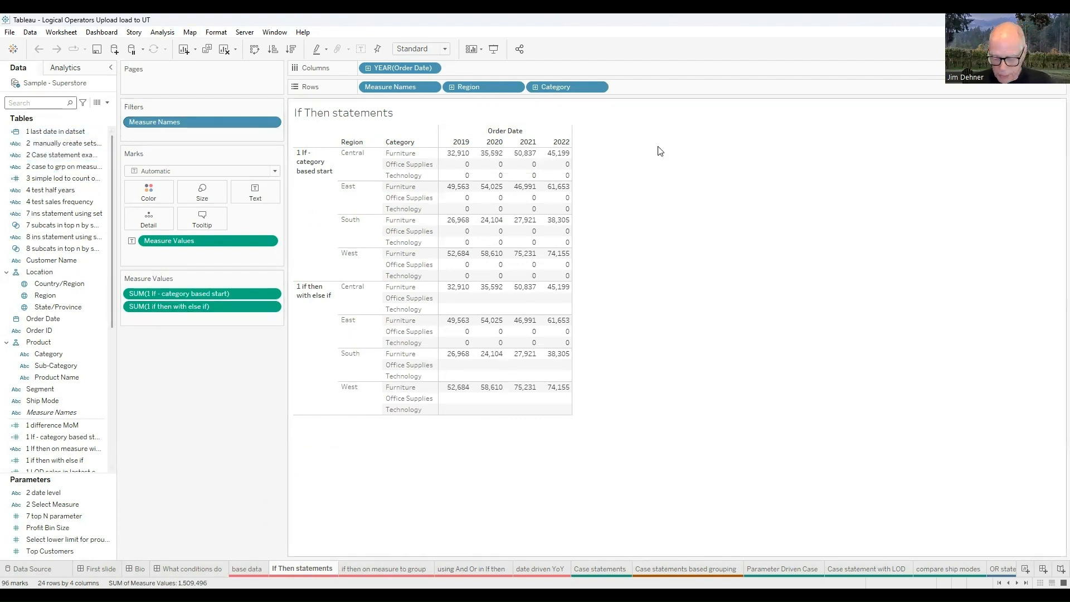
text(1)
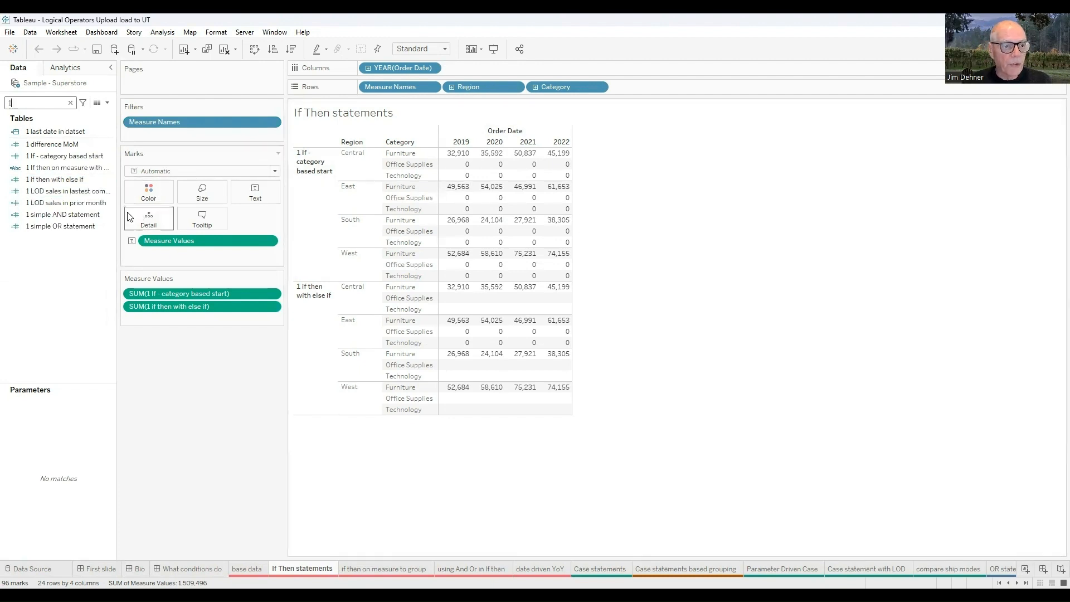
Examine the "1 If - category based start" calculation with enlarged formula text, compare it with the table, and close it
right_click(69, 161)
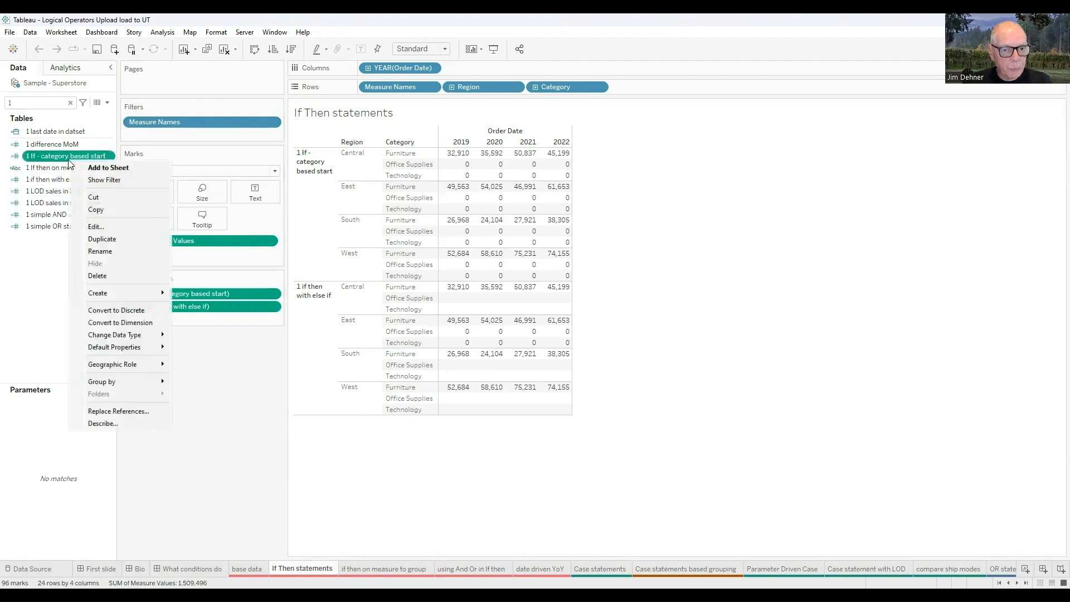
click(96, 226)
scroll(453, 456, up, 6)
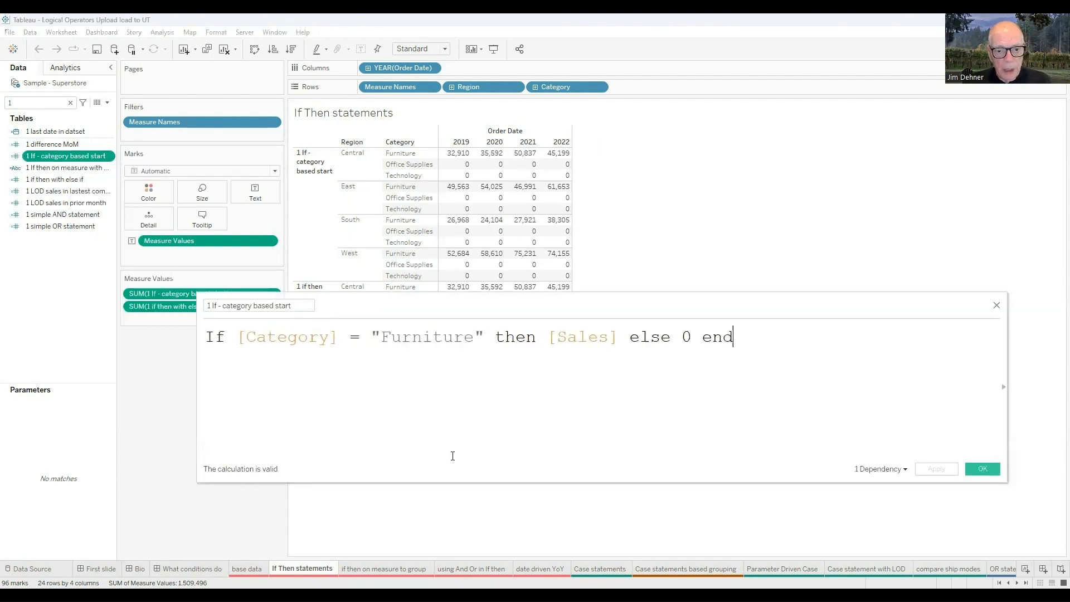
scroll(452, 456, up, 1)
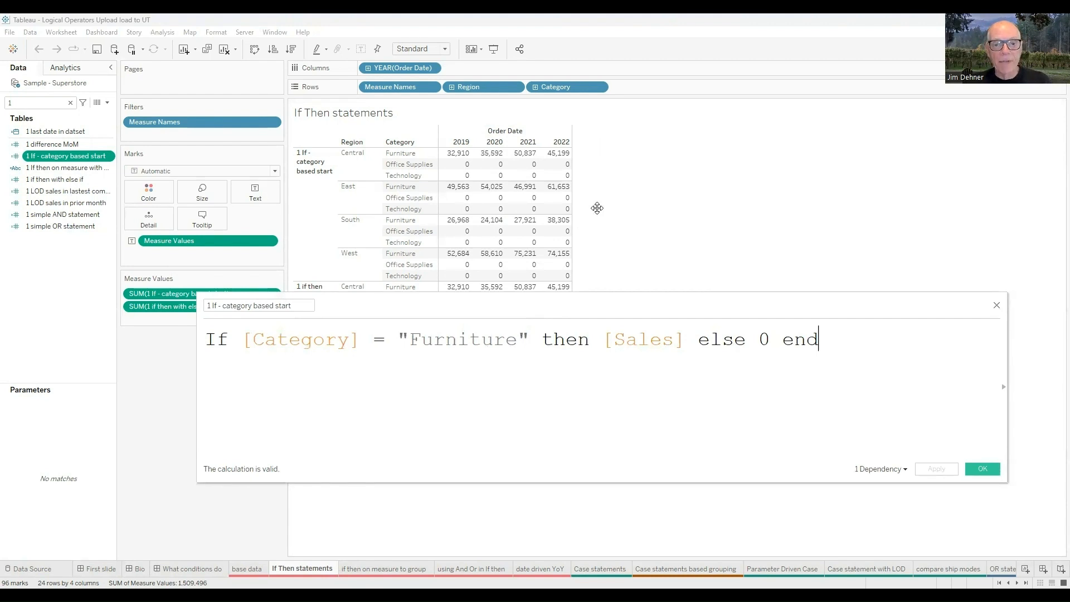
drag(557, 318, 597, 208)
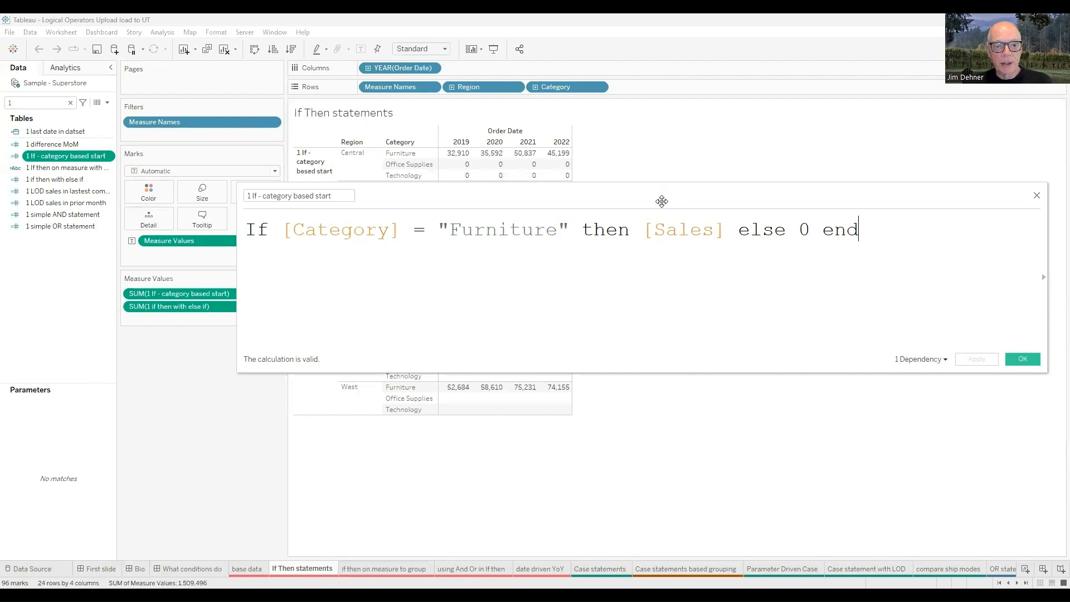
drag(662, 201, 682, 303)
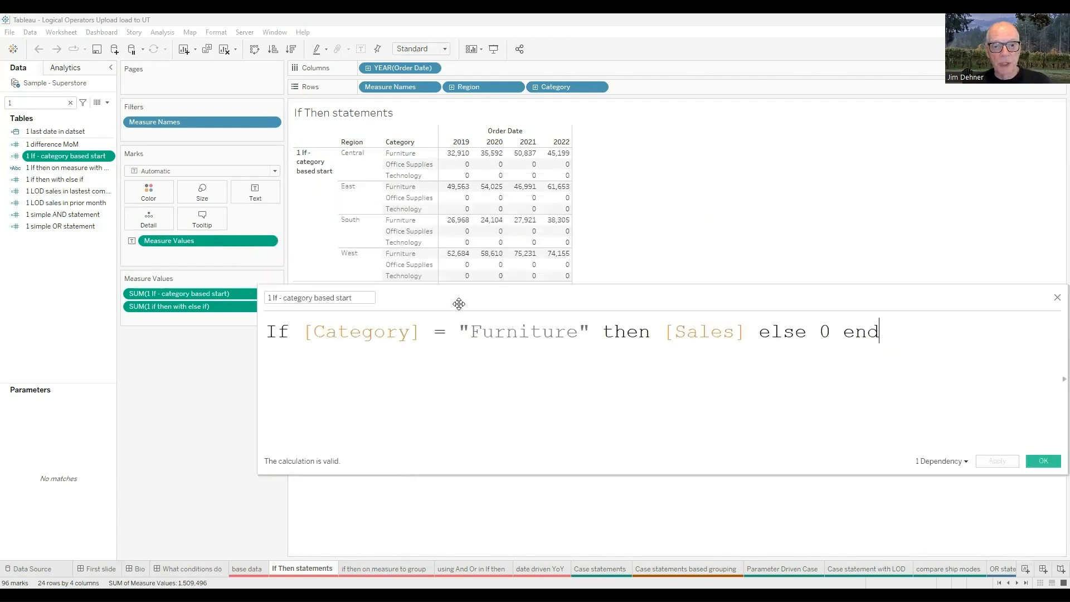
drag(459, 303, 498, 302)
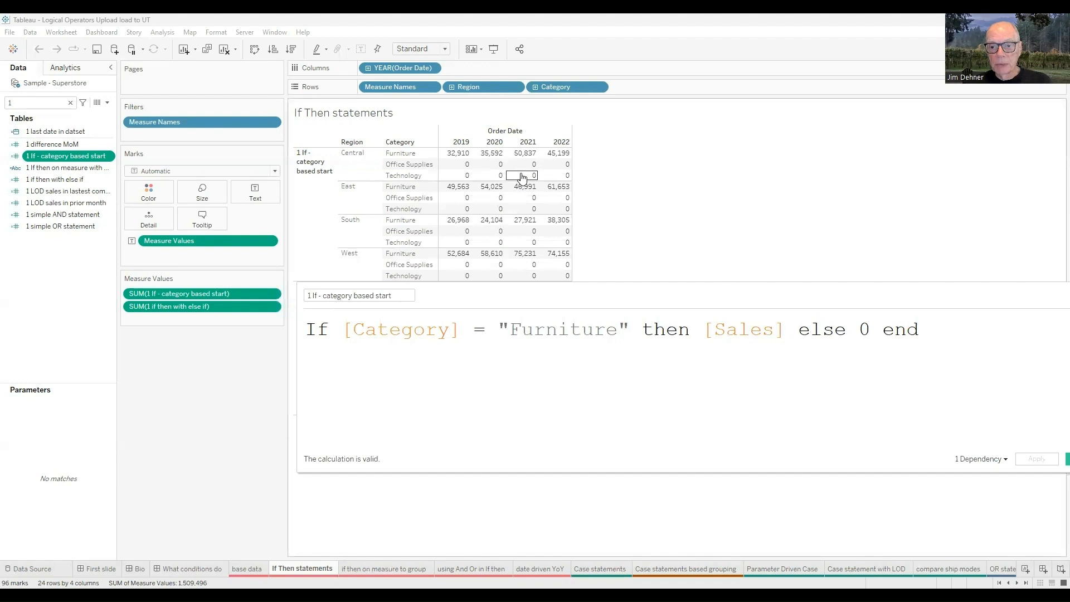
drag(645, 302, 500, 205)
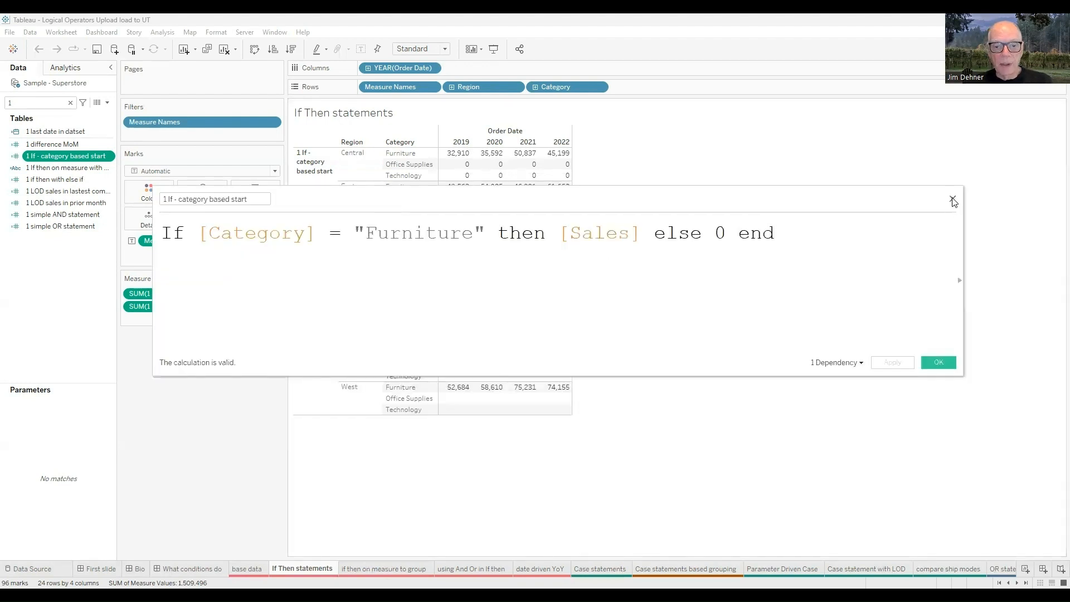
click(953, 200)
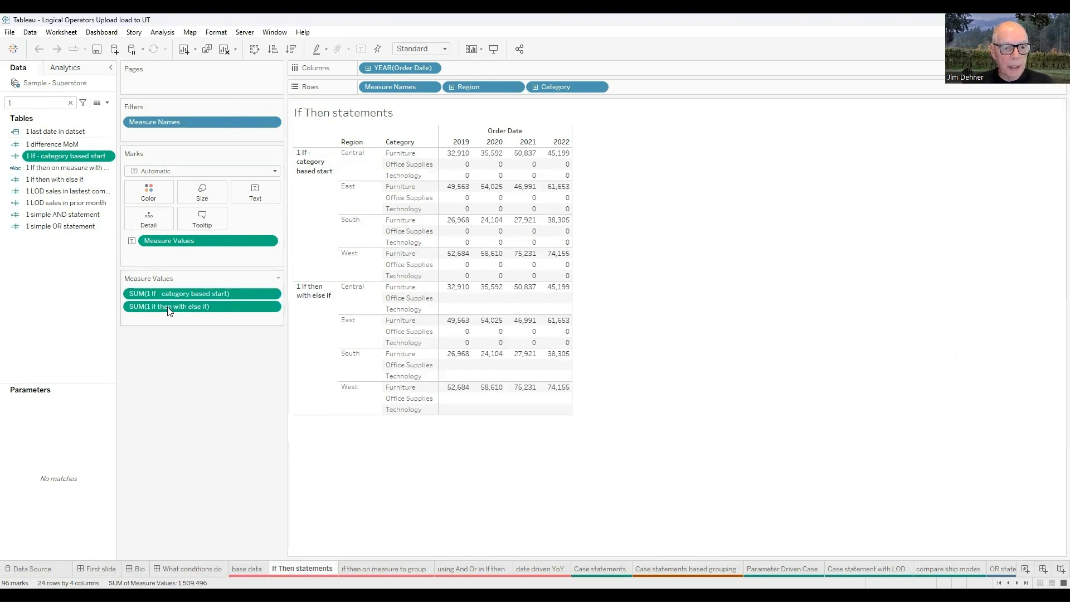
Examine the "1 if then with else if" calculation in enlarged text alongside the table's regional results, and close it
right_click(71, 184)
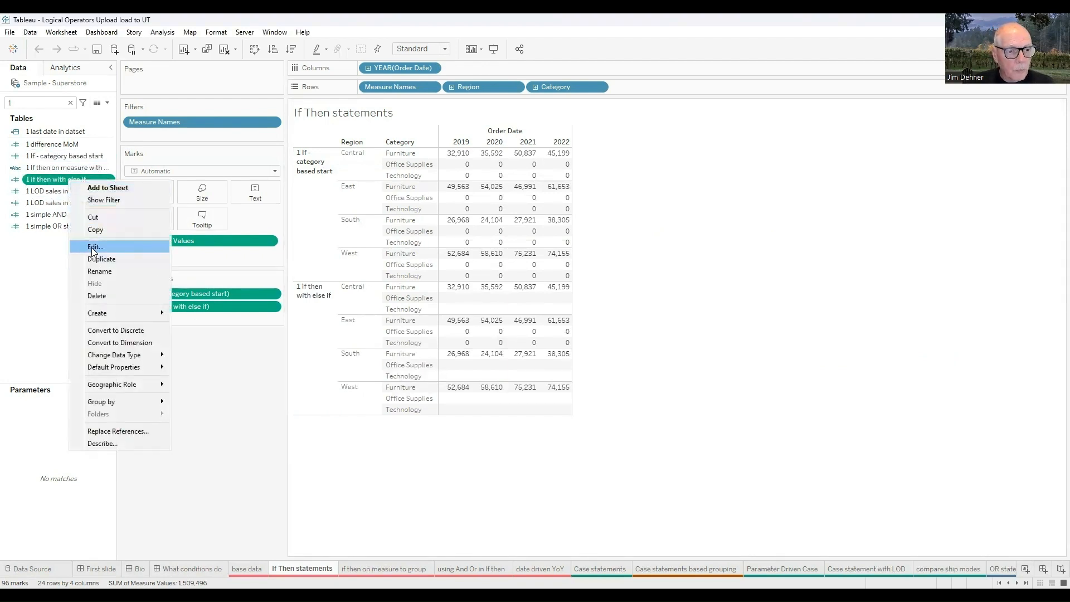
click(95, 247)
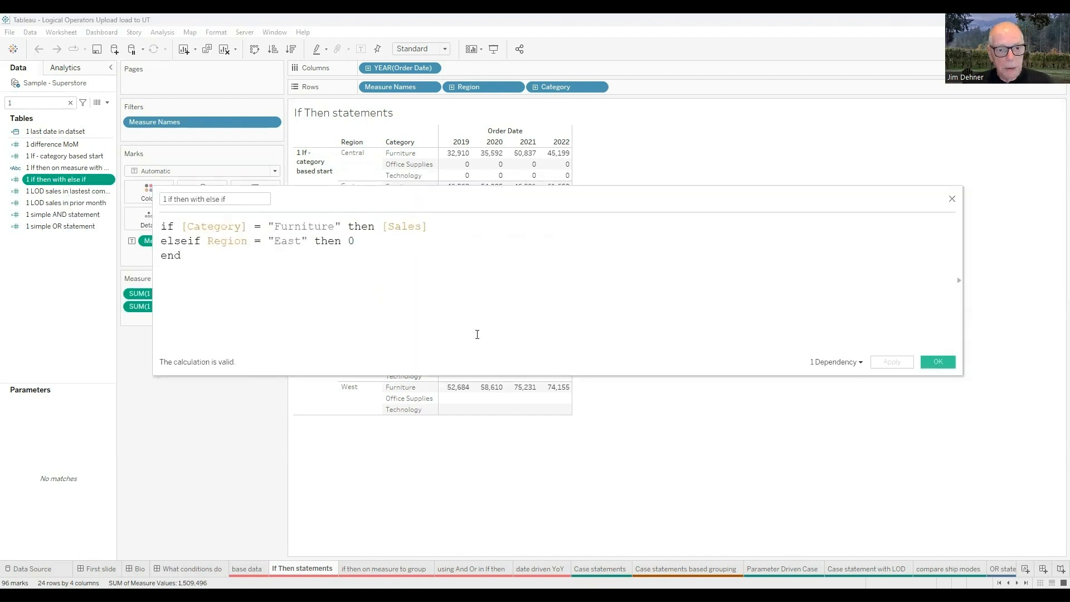
scroll(477, 334, up, 4)
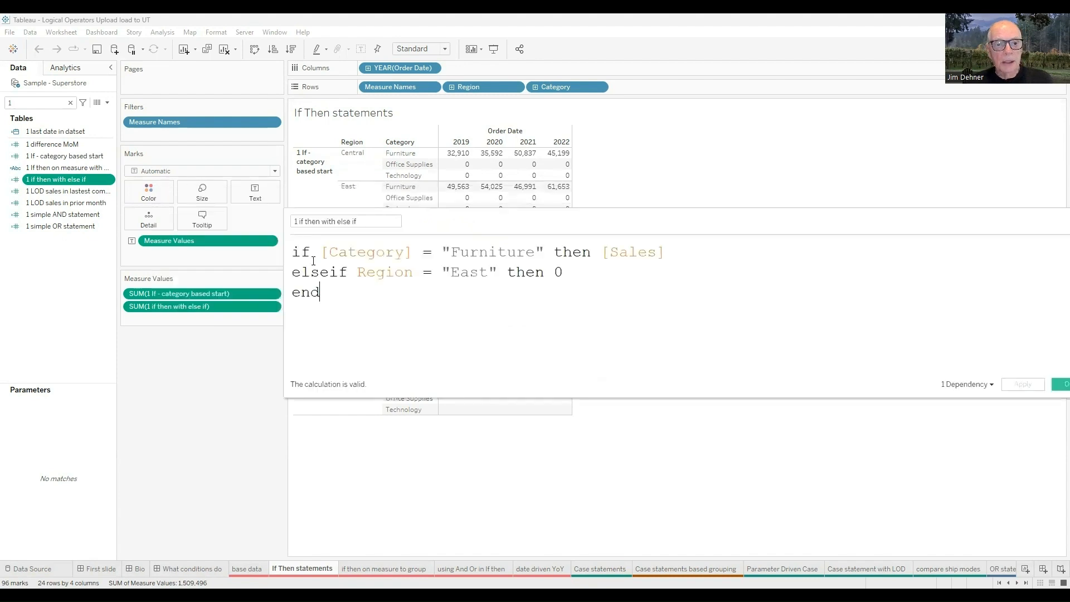
drag(541, 220, 672, 242)
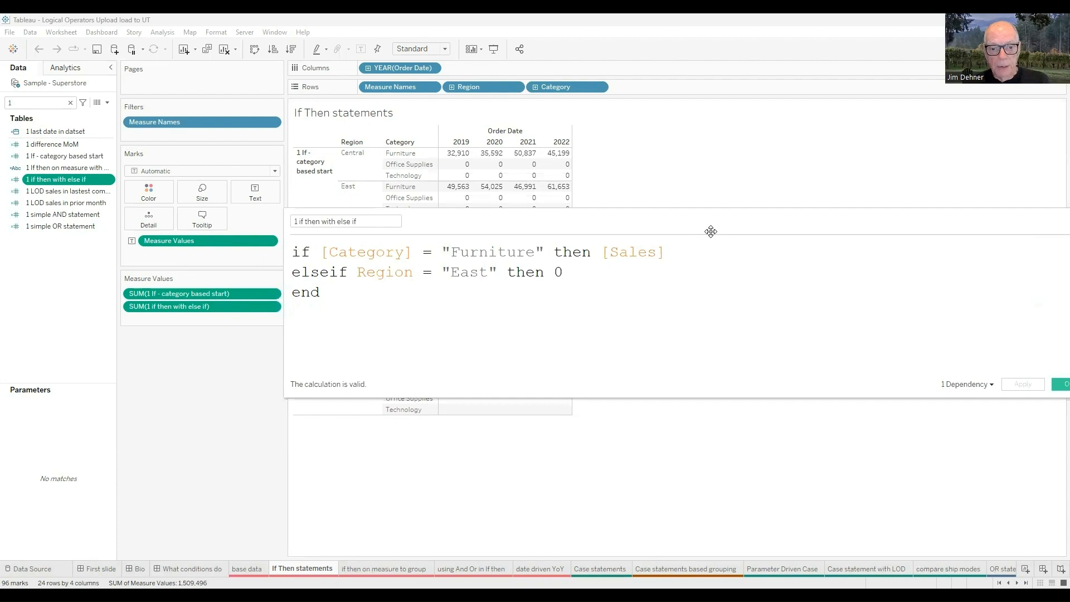
drag(711, 232, 1022, 272)
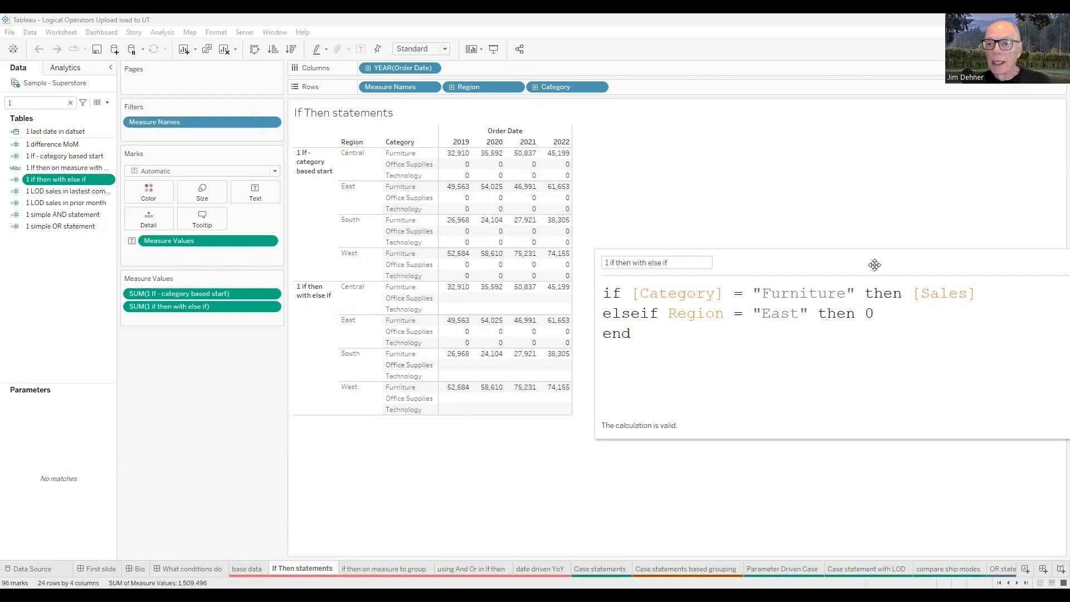
drag(601, 226, 572, 221)
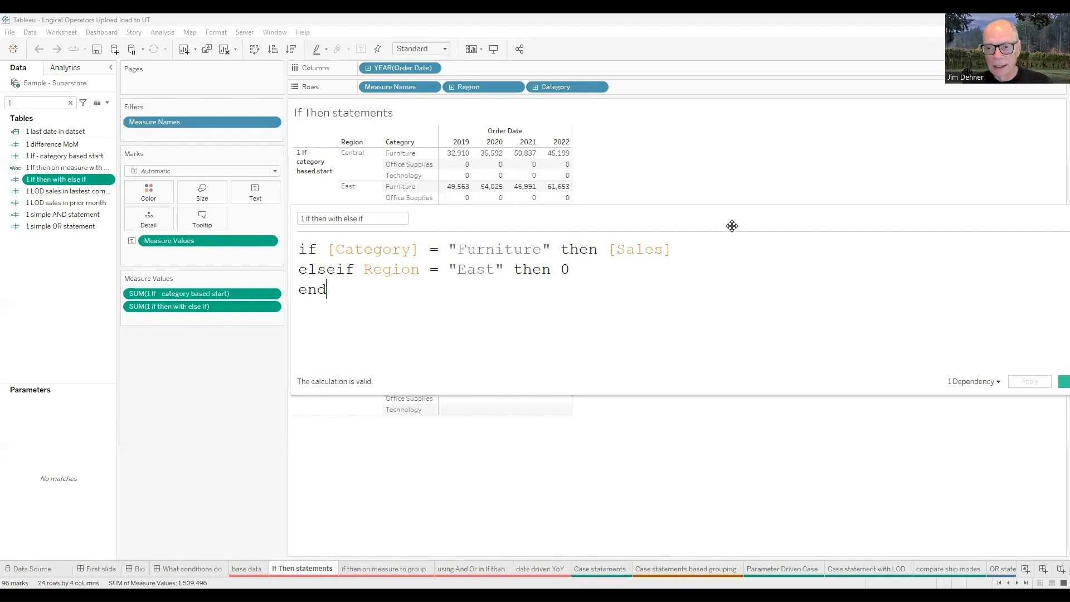
drag(732, 225, 639, 214)
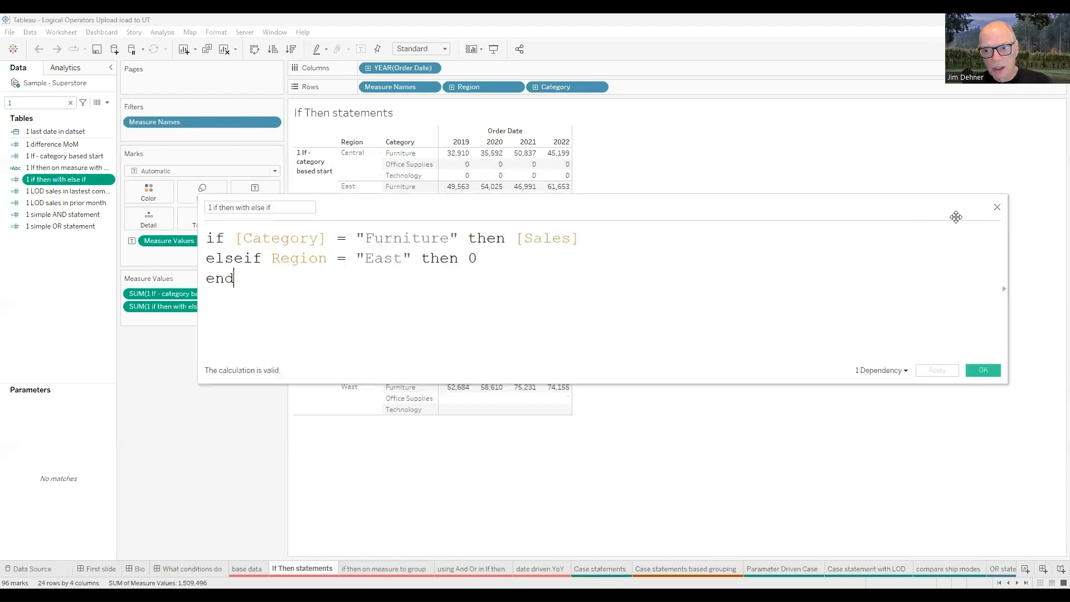
click(997, 208)
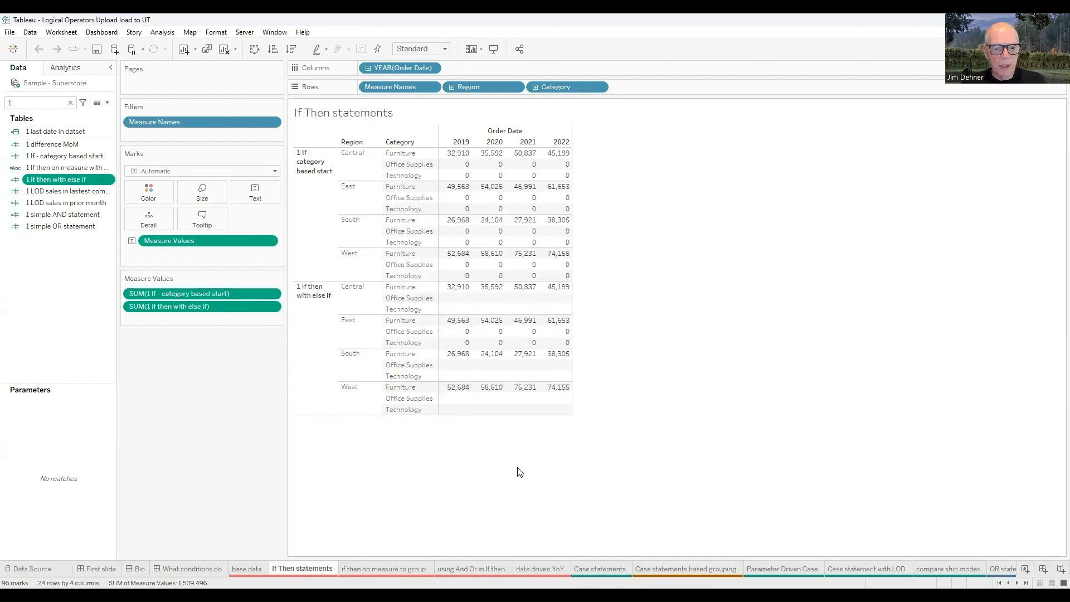
On the "if then on measure to group" sheet, open the "1 If then on measure with steps rev" calculation and enlarge its formula text
click(384, 569)
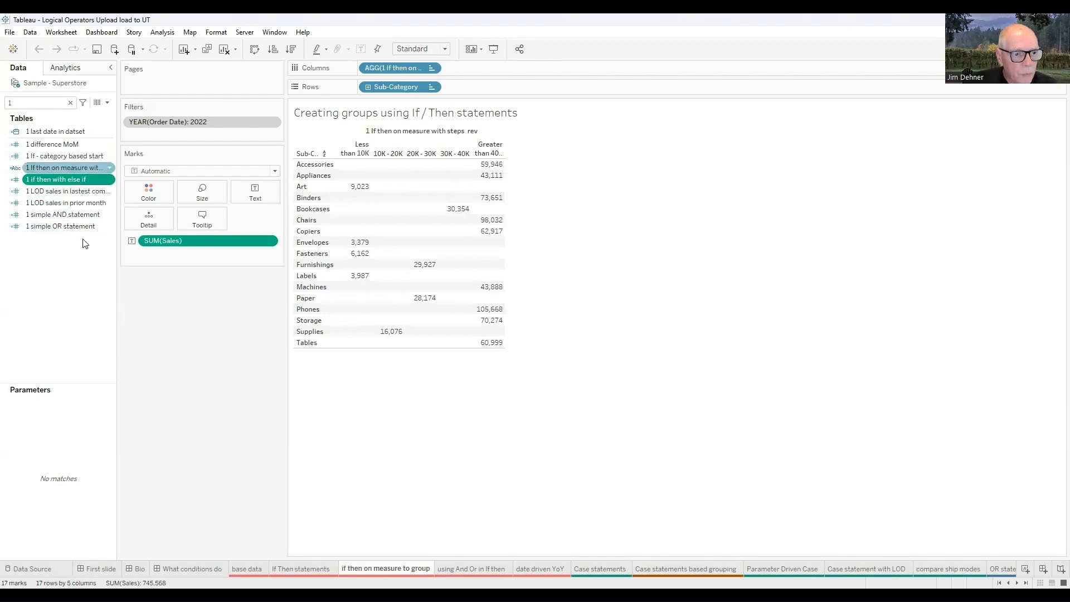
right_click(51, 168)
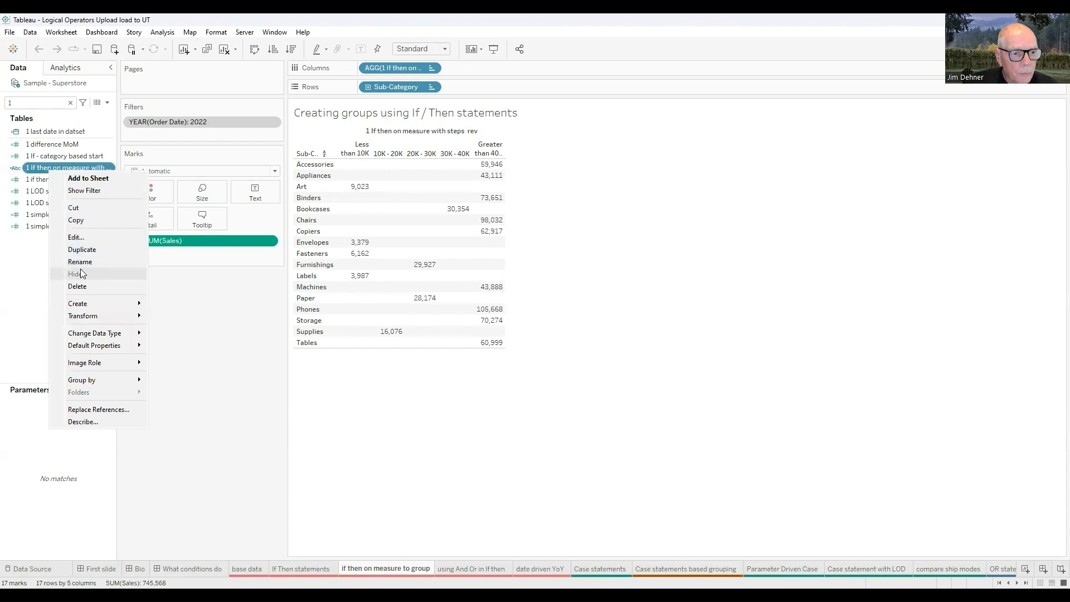
click(75, 238)
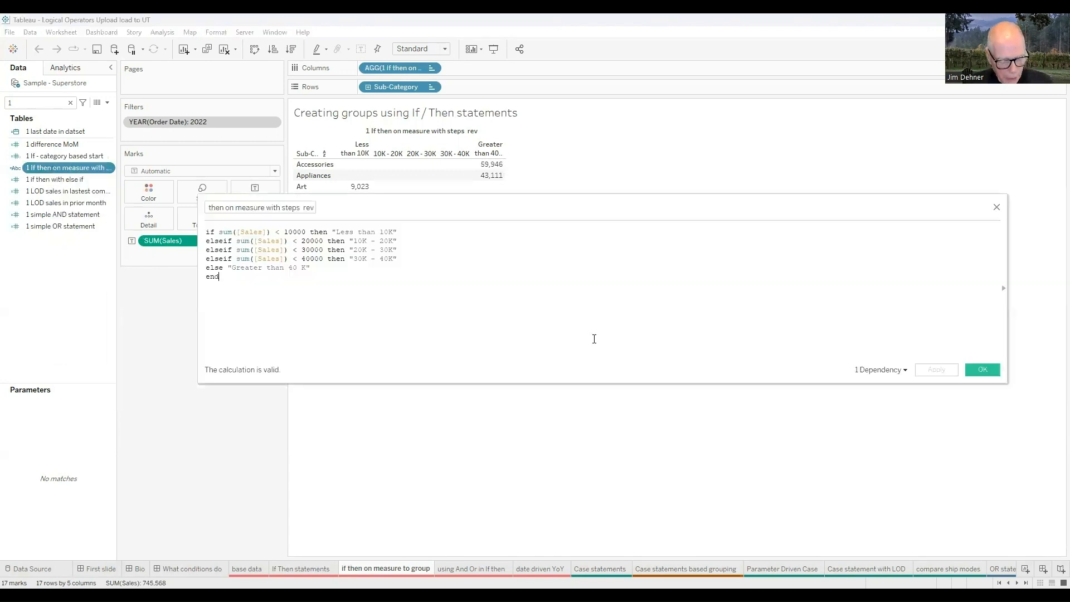
scroll(596, 345, up, 4)
scroll(595, 344, up, 1)
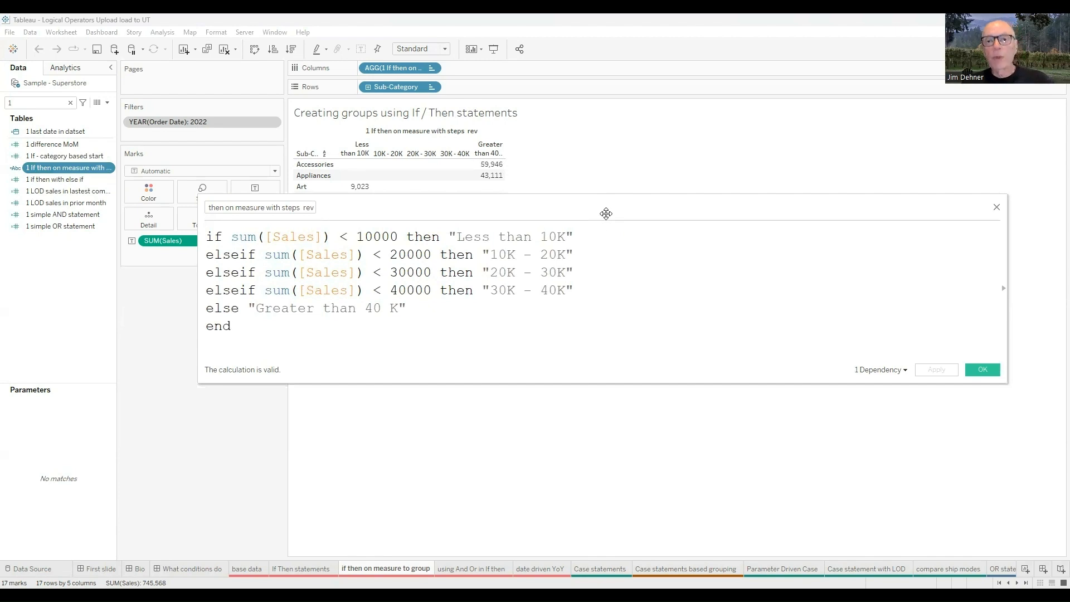
Examine the sum([Sales]) conditions in the formula's first two branches, compare the formula with the sub-category table, and close the calculation
drag(606, 214, 676, 215)
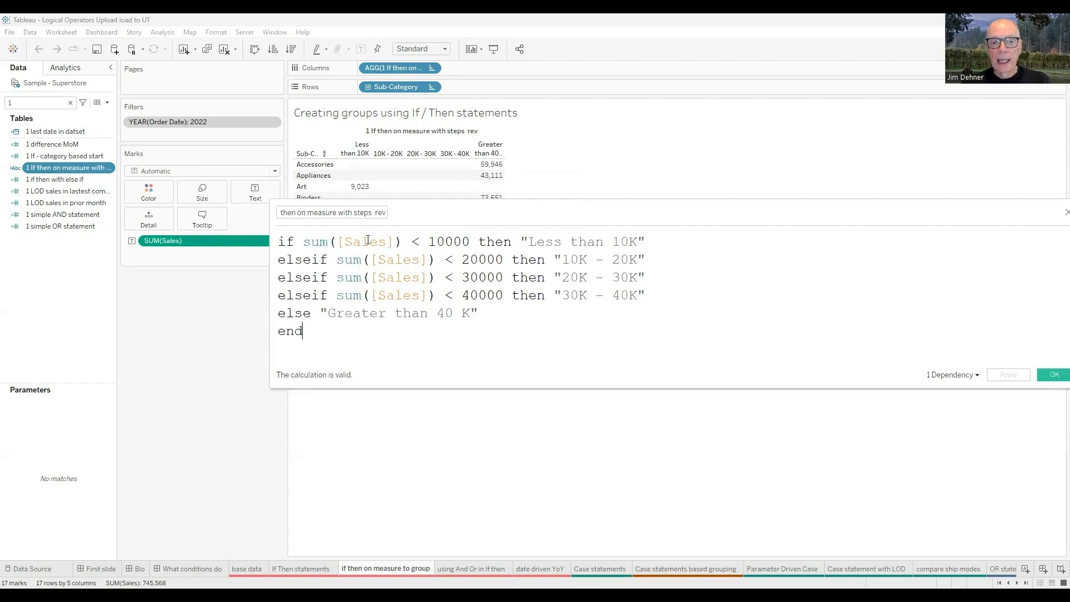
drag(311, 241, 479, 243)
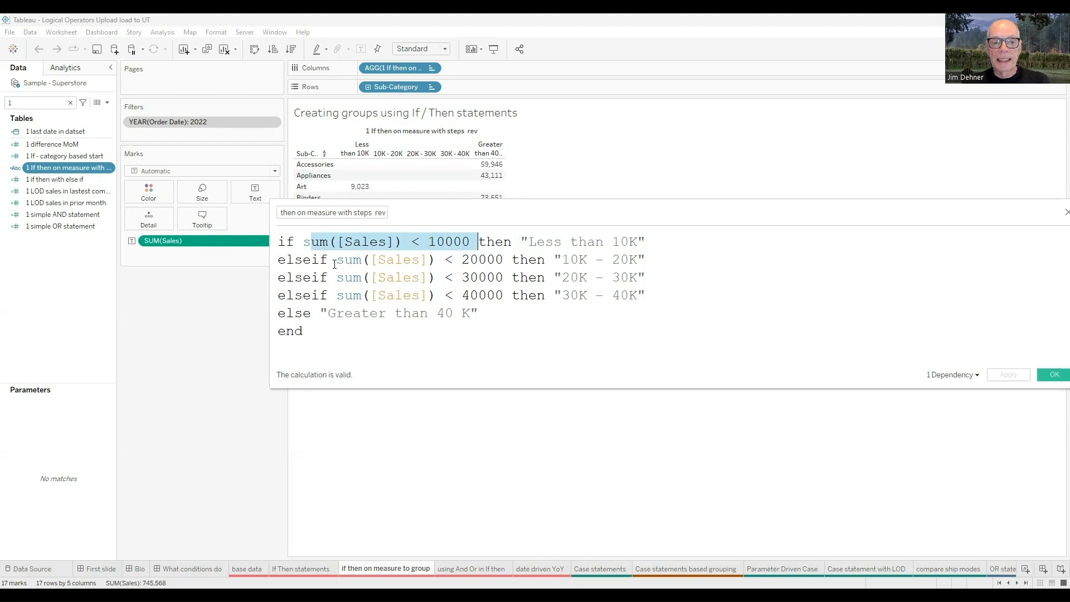
drag(281, 261, 444, 259)
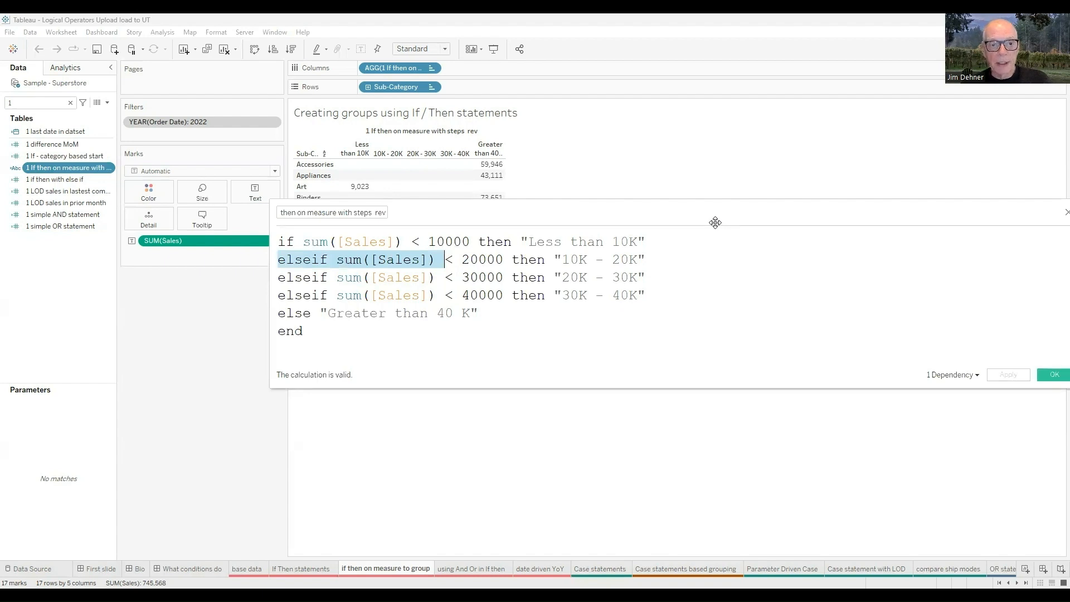
drag(716, 223, 690, 326)
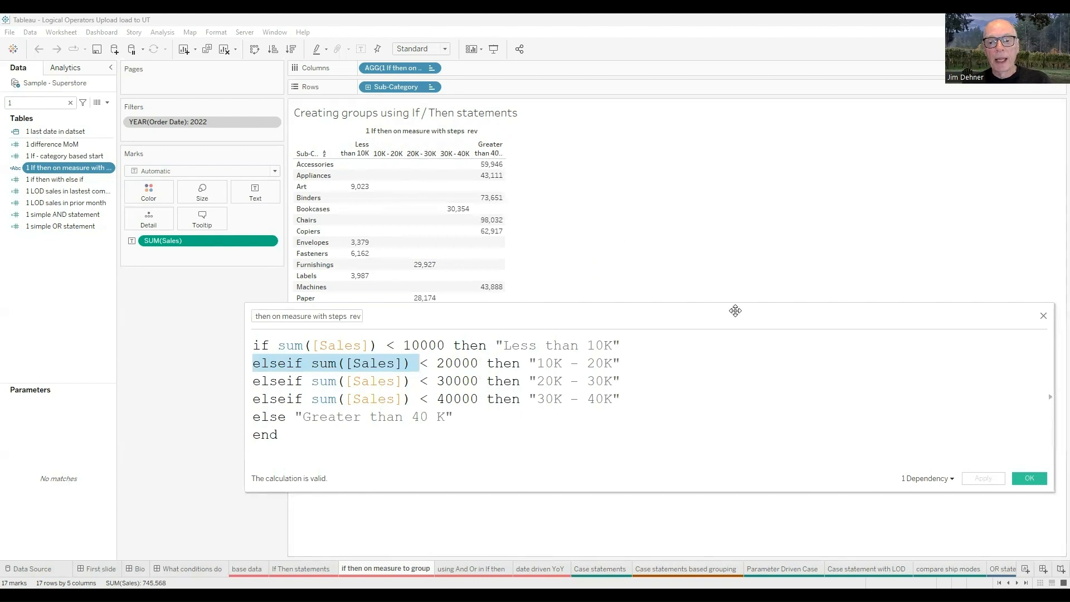
drag(747, 324, 671, 240)
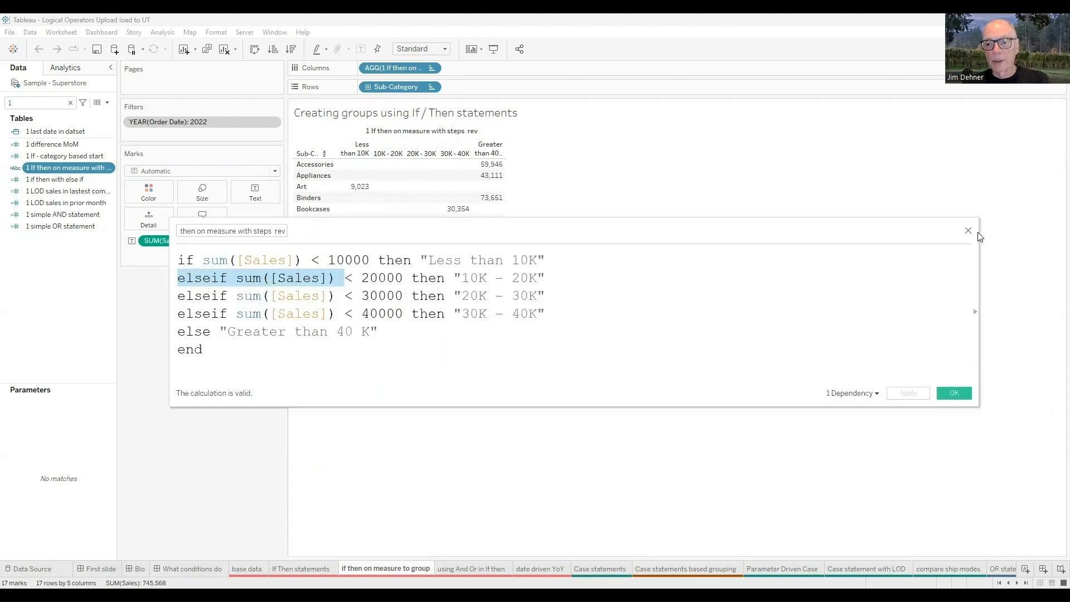
click(969, 232)
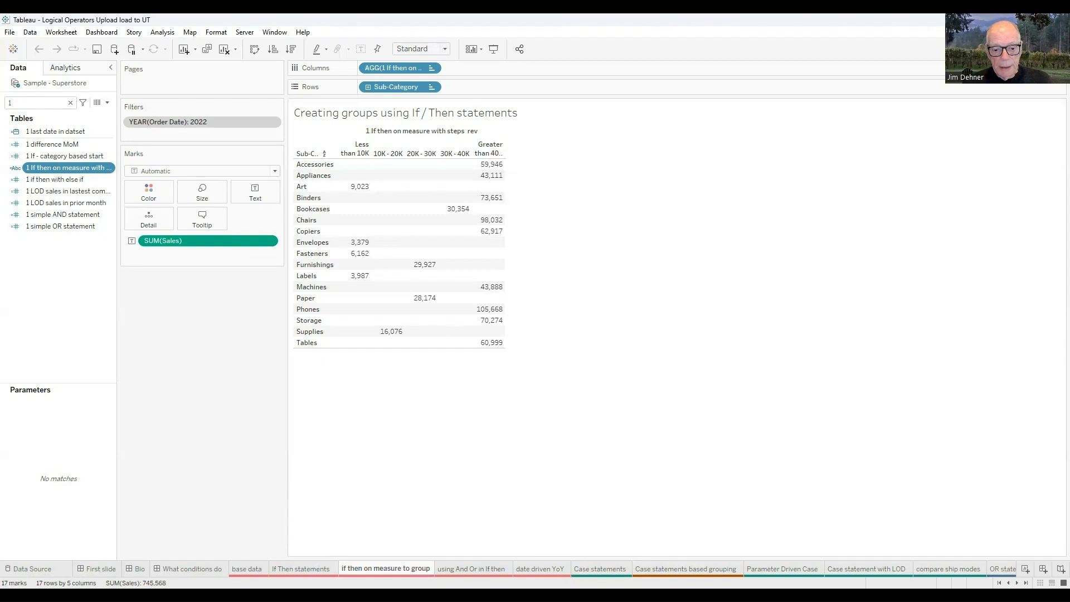
On the "using And Or in If then" sheet, examine the "1 simple AND statement" calculation in enlarged text beside the table
click(479, 569)
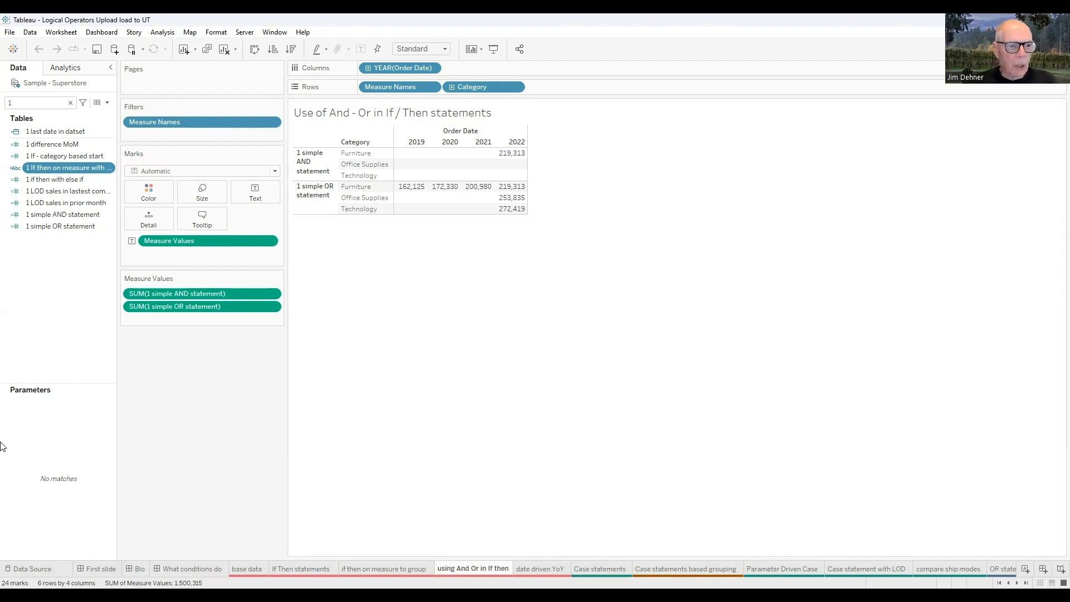
right_click(50, 220)
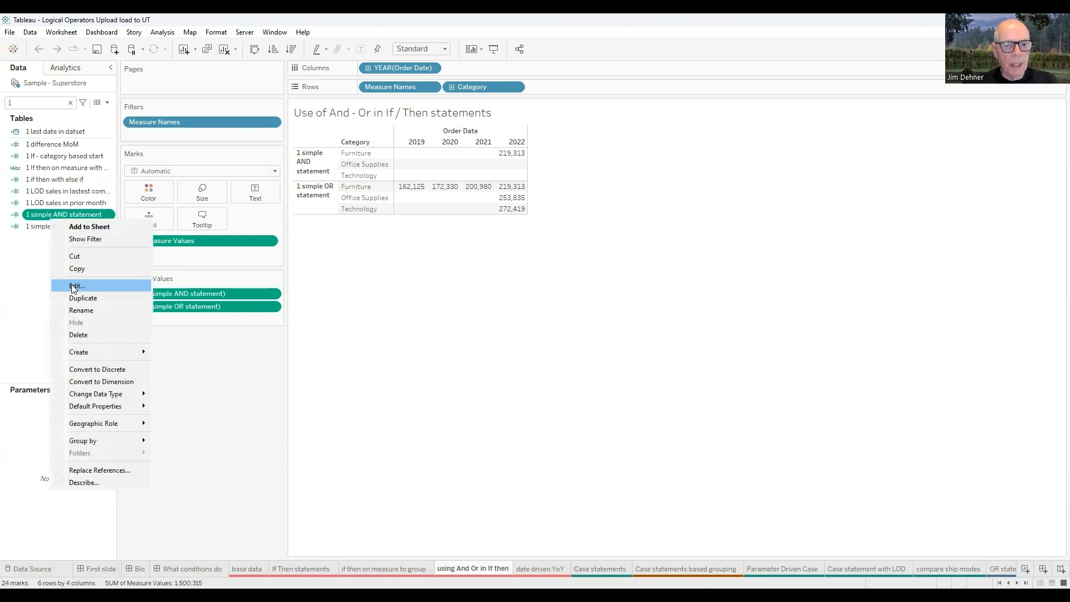
click(73, 286)
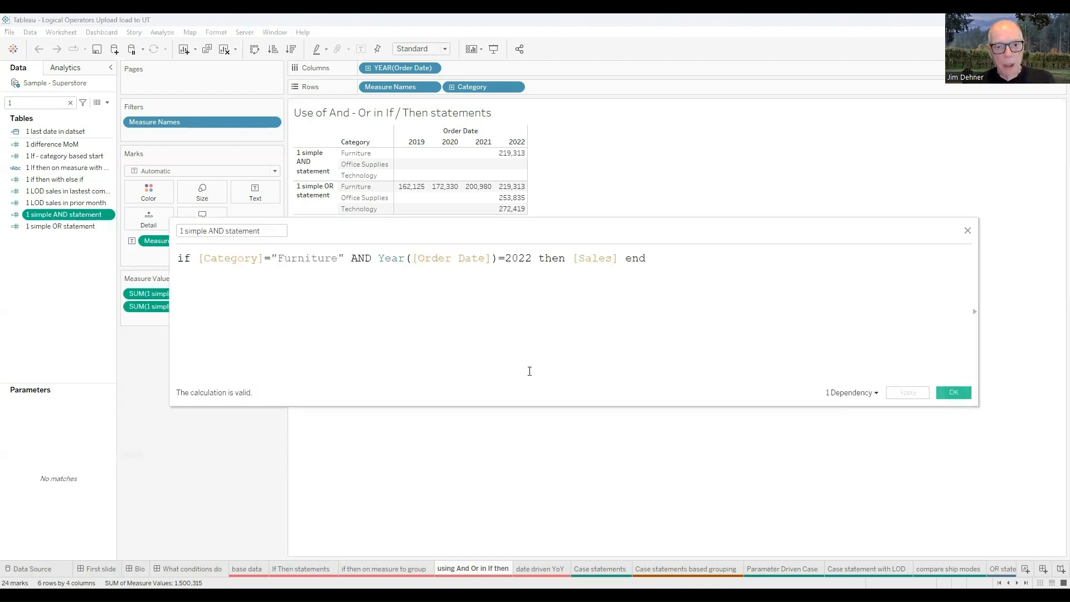
ctrl+scroll(530, 371, up, 2)
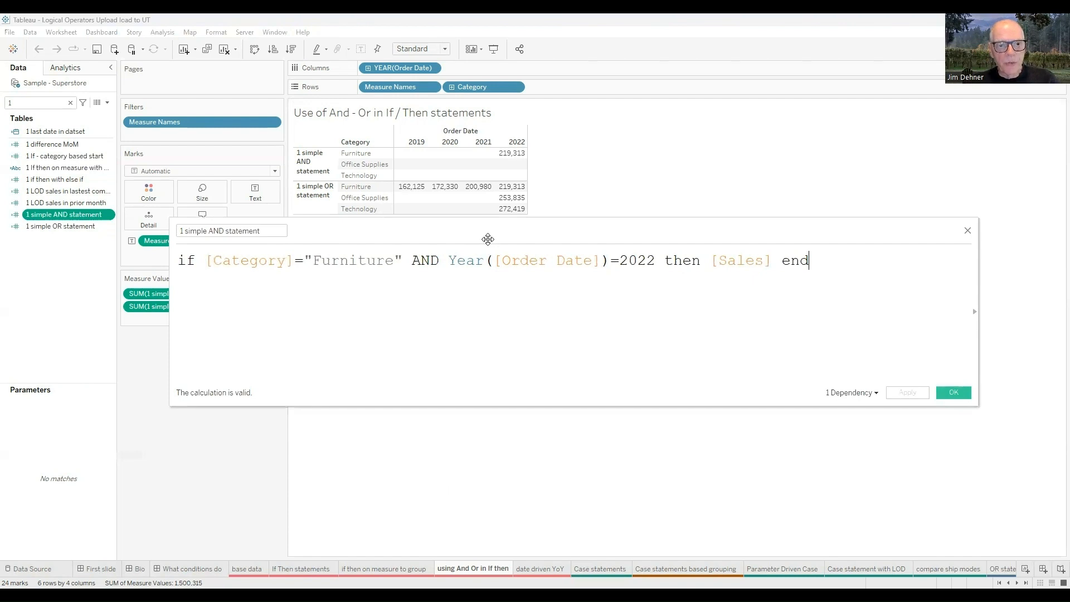
drag(488, 239, 557, 208)
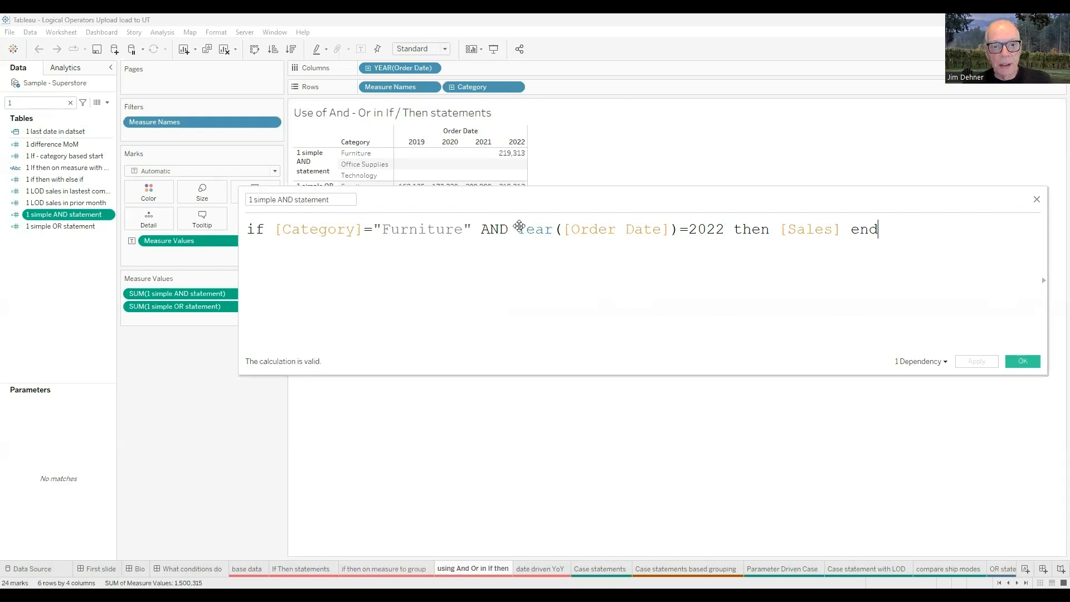
drag(520, 226, 573, 224)
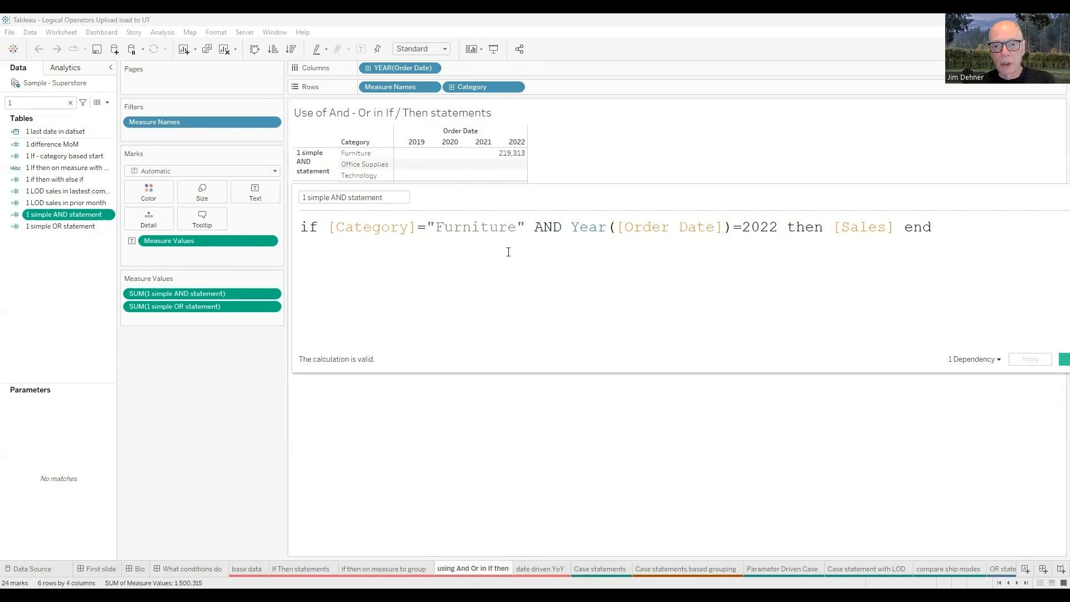
Open the "1 simple OR statement" calculation, compare its formula with the OR rows uncovered in the table, and close it
right_click(66, 226)
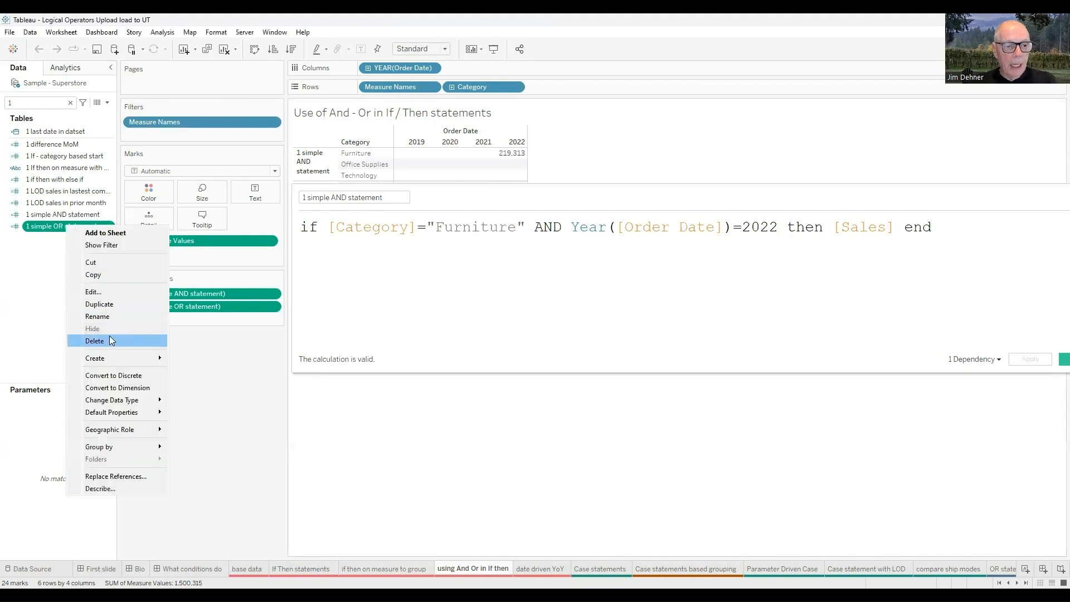
click(100, 293)
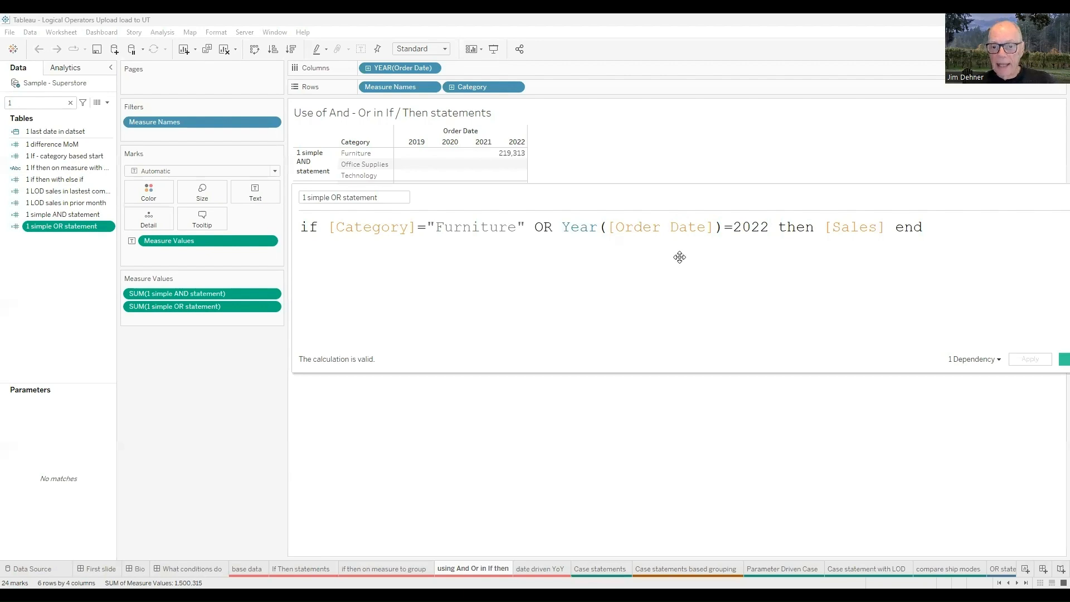
drag(679, 257, 683, 299)
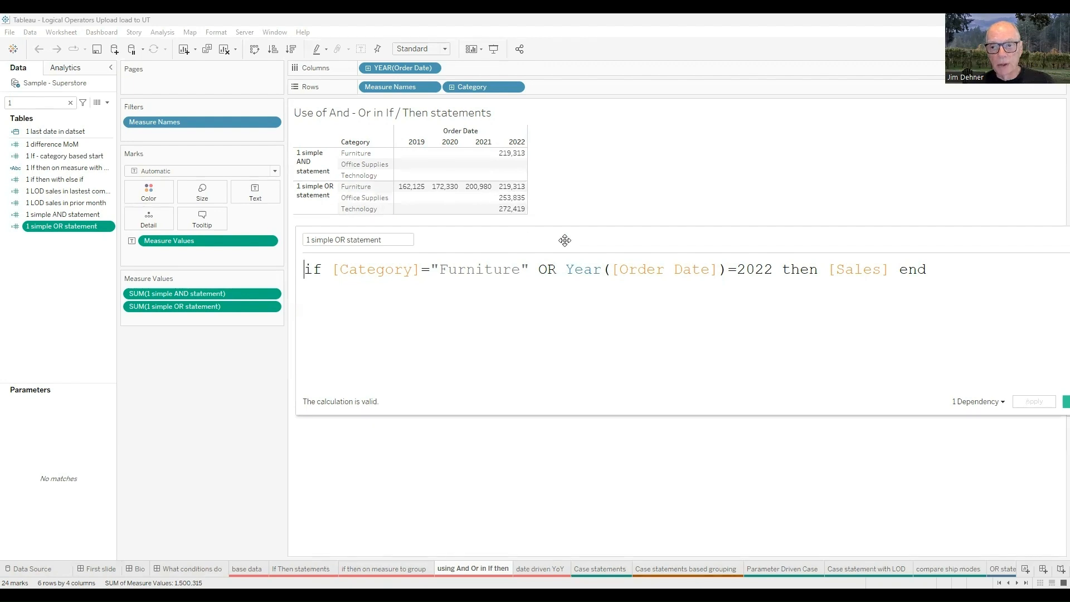
drag(564, 240, 530, 244)
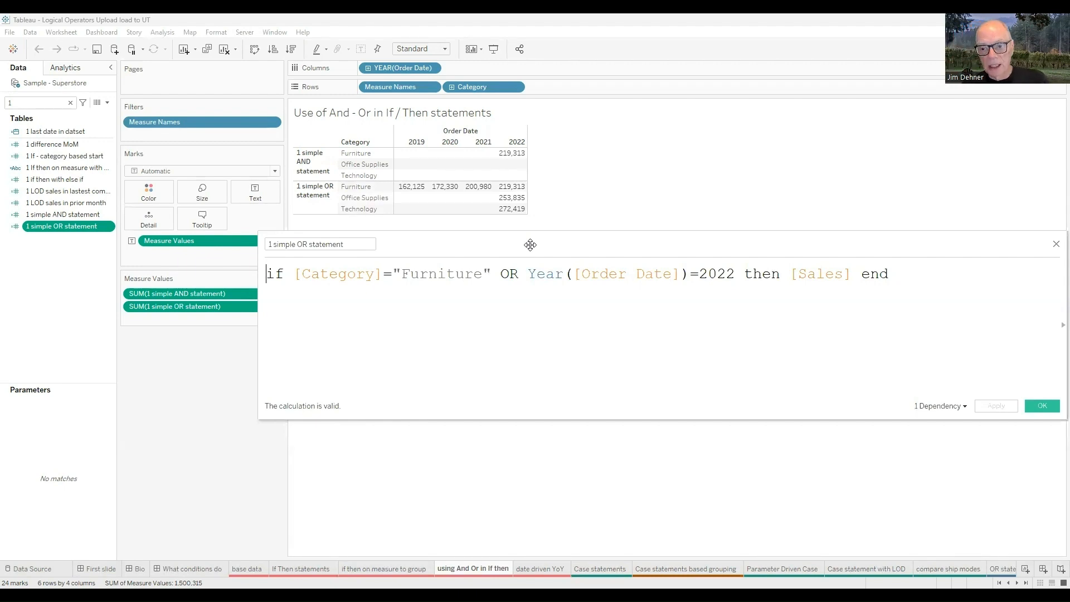
click(1043, 411)
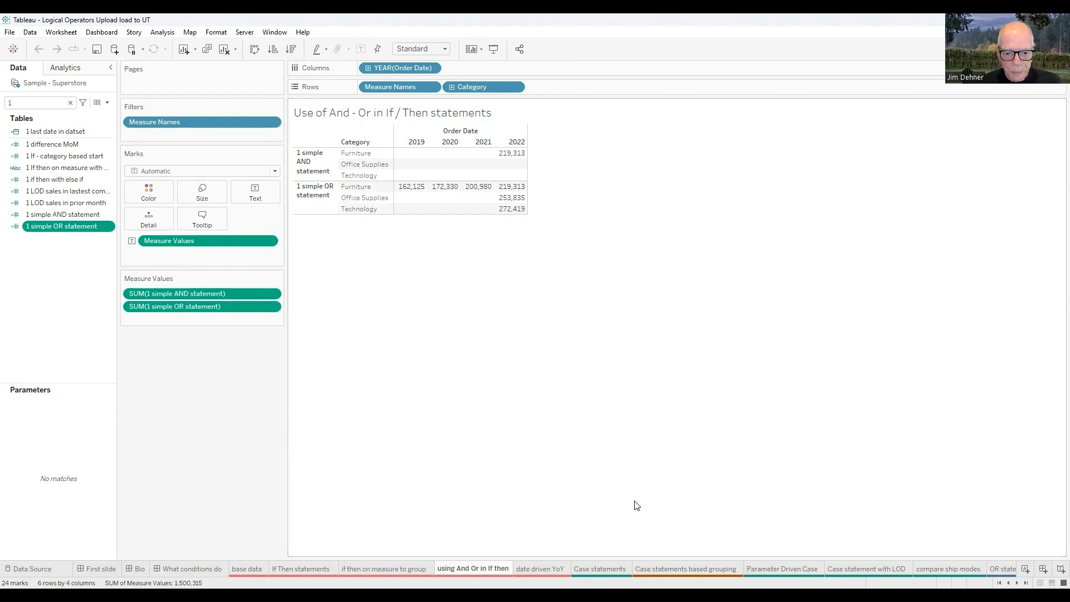
On the "date driven YoY" sheet, open the "1 LOD sales in lastest completed month" calculation and enlarge its formula text
click(549, 568)
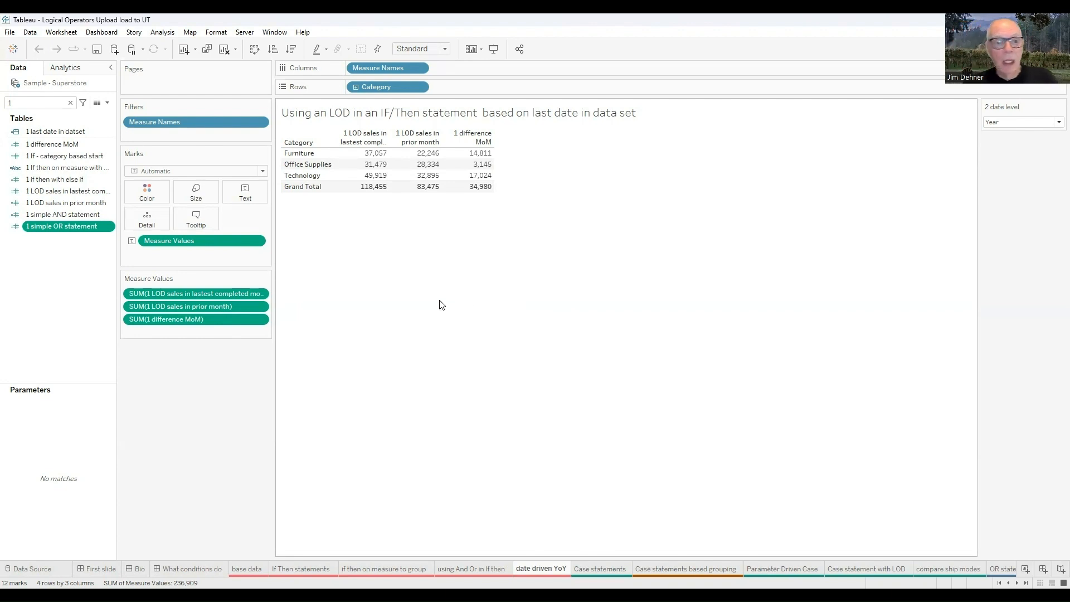
right_click(74, 193)
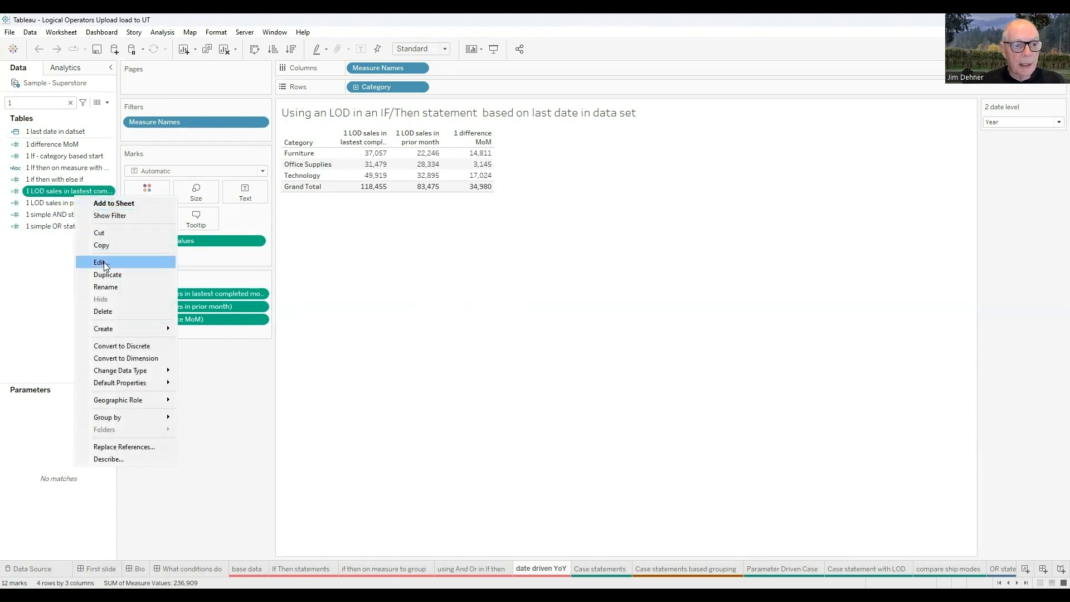
click(103, 264)
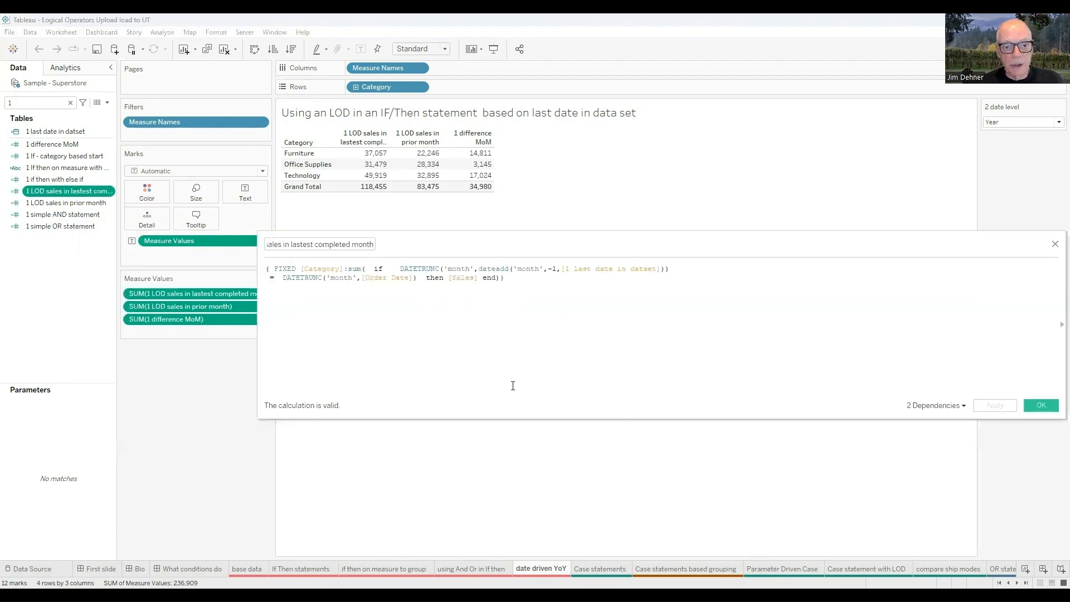
ctrl+scroll(513, 386, up, 5)
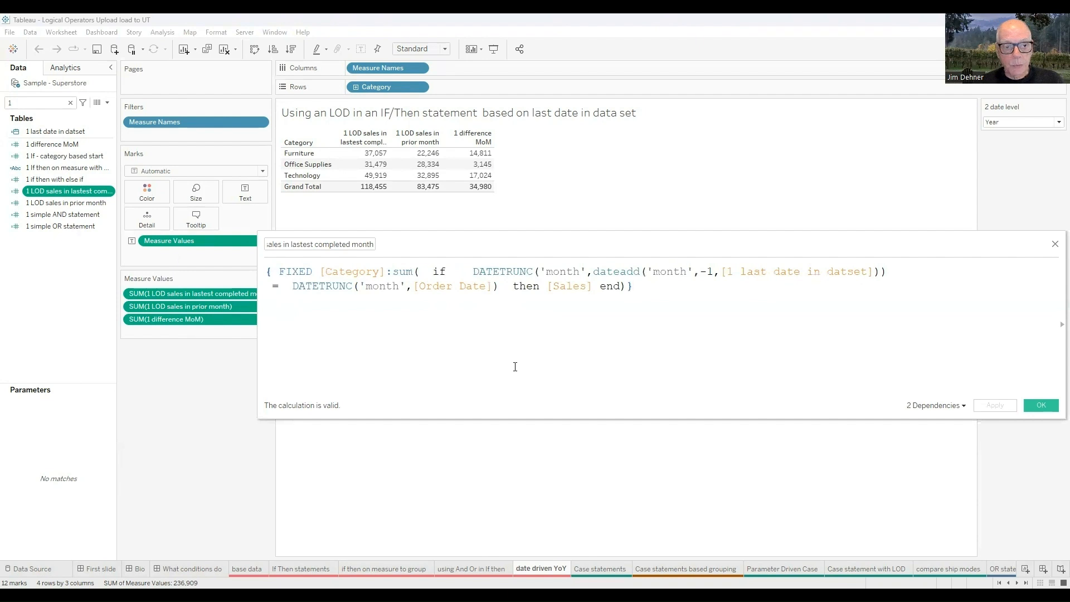
Open the "1 last date in datset" calculation, examine its {max([Order Date])} expression in enlarged text, and close it
right_click(40, 132)
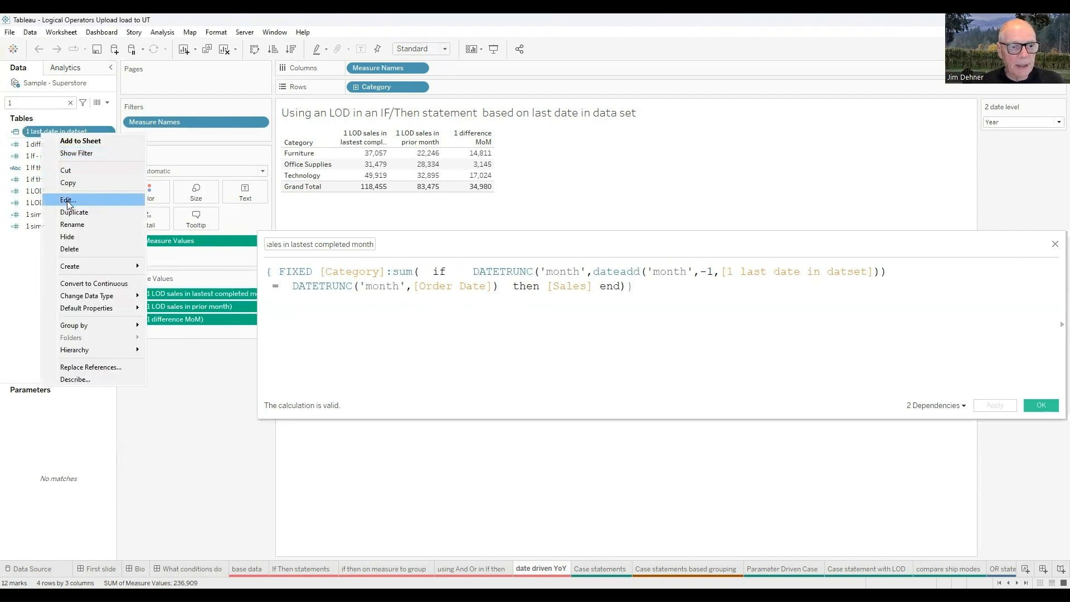
click(67, 201)
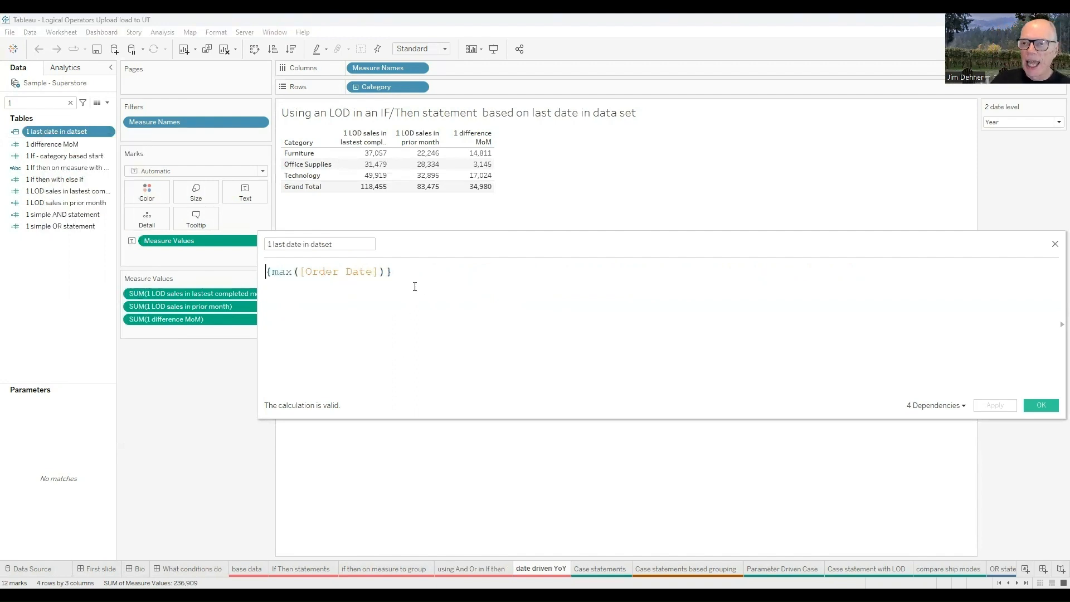
scroll(483, 347, up, 3)
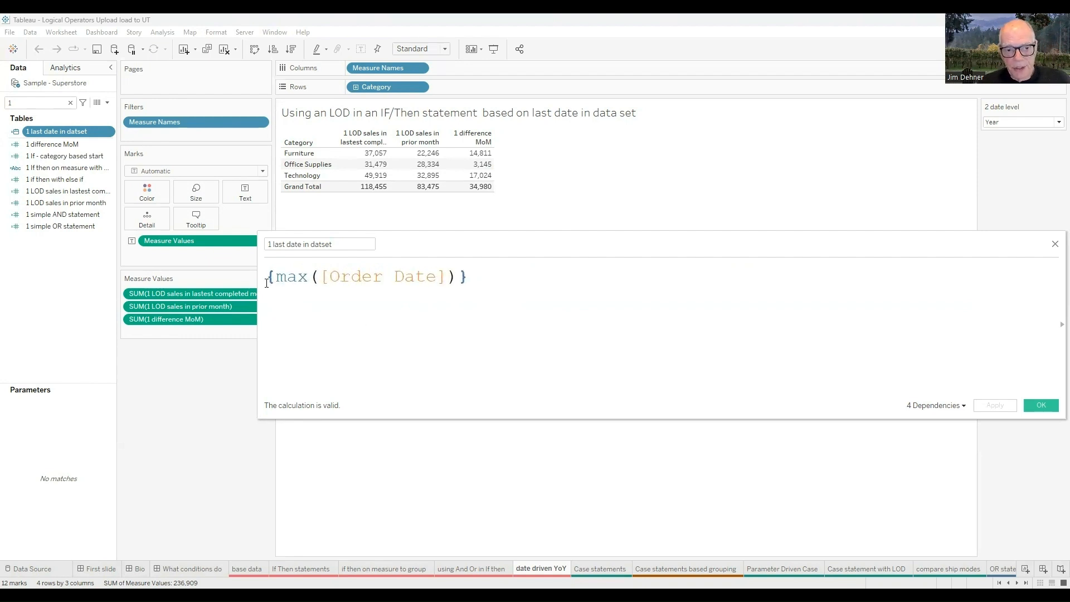
drag(266, 276, 504, 280)
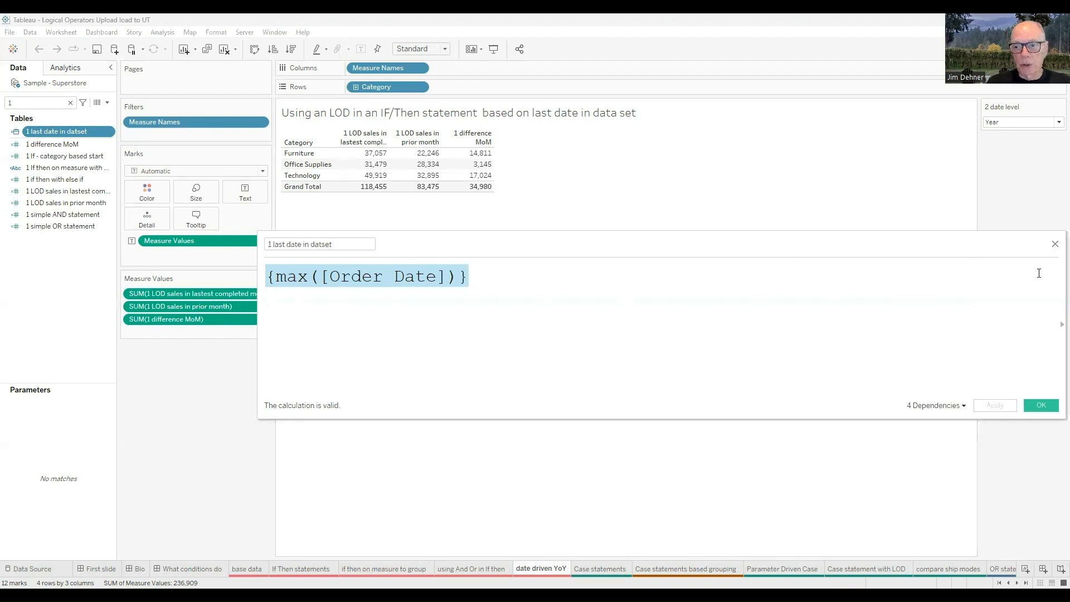
click(1055, 244)
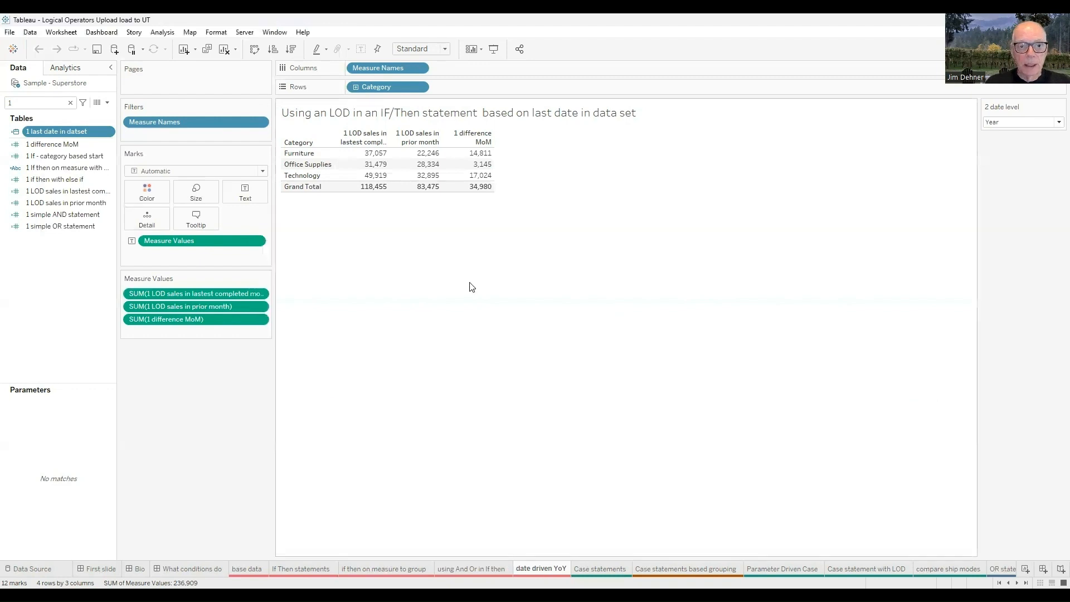
Revisit the "1 last date in datset" calculation, then reopen "1 LOD sales in lastest completed month" with enlarged formula text
right_click(49, 131)
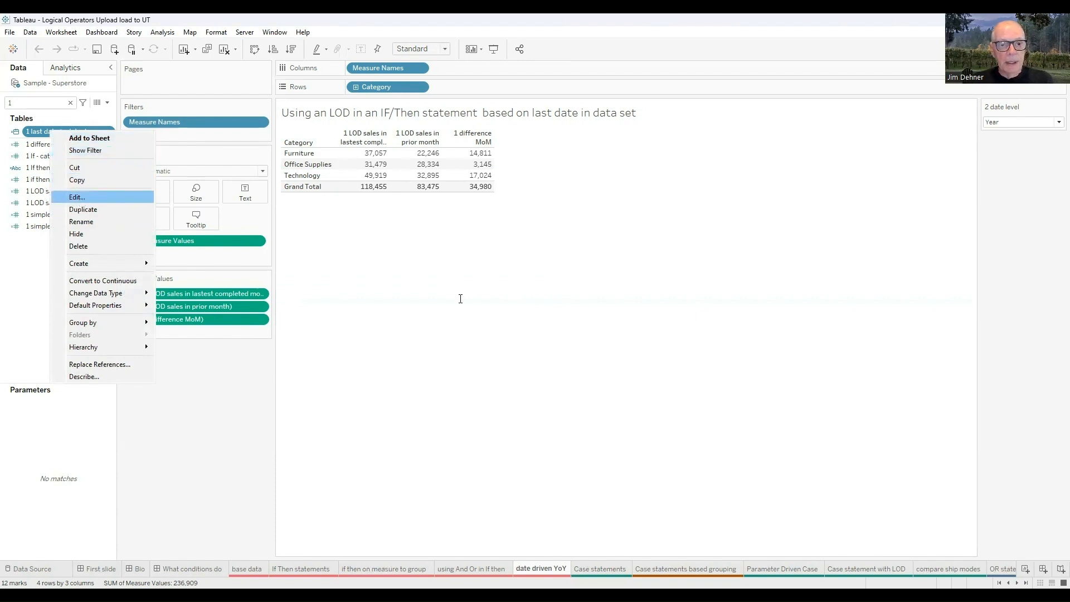
click(78, 198)
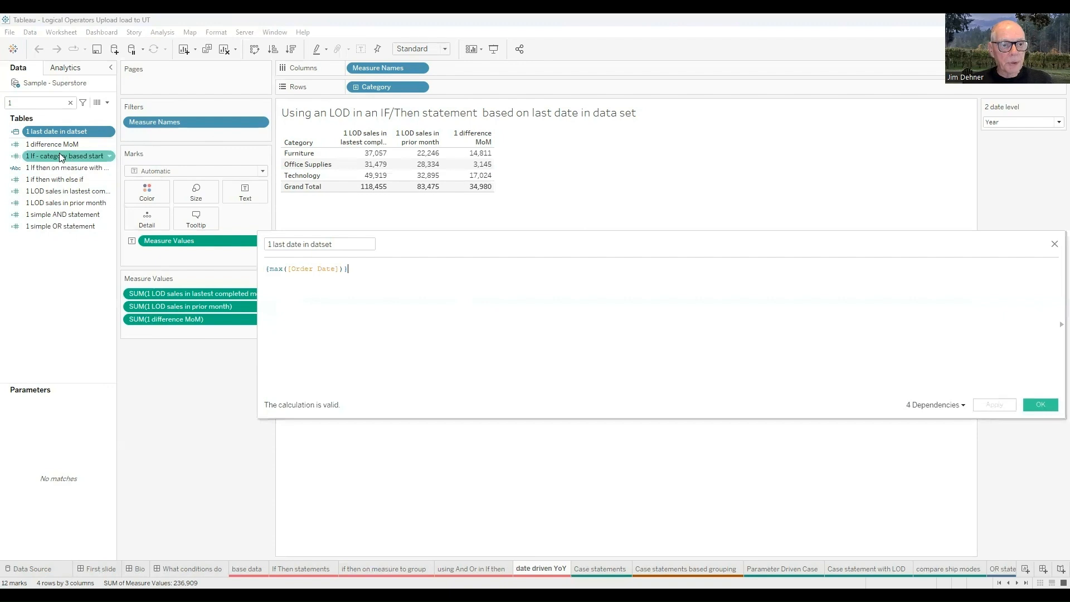
right_click(54, 193)
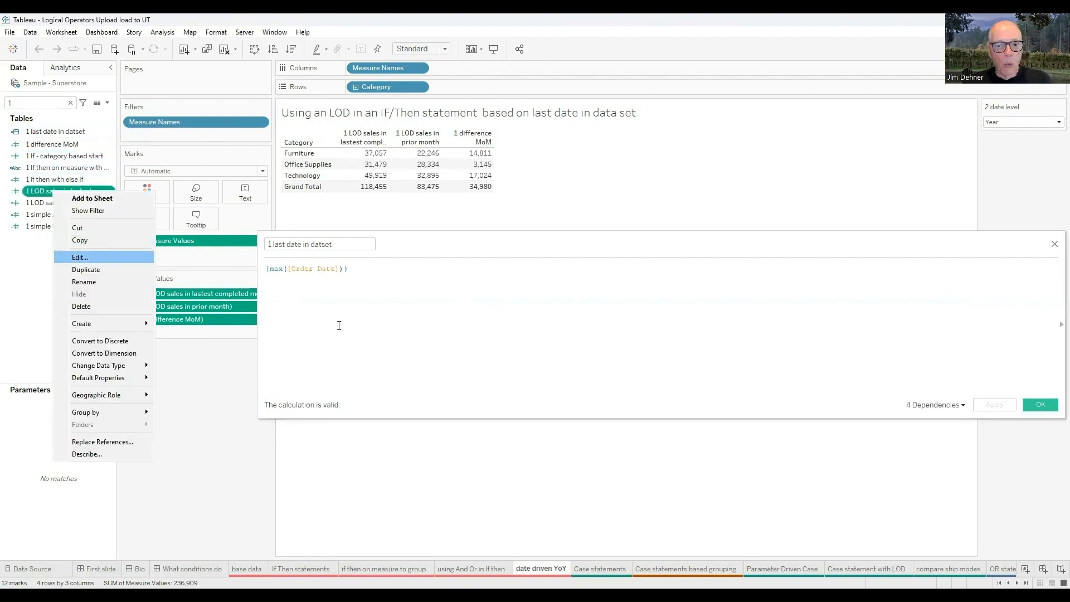
click(78, 258)
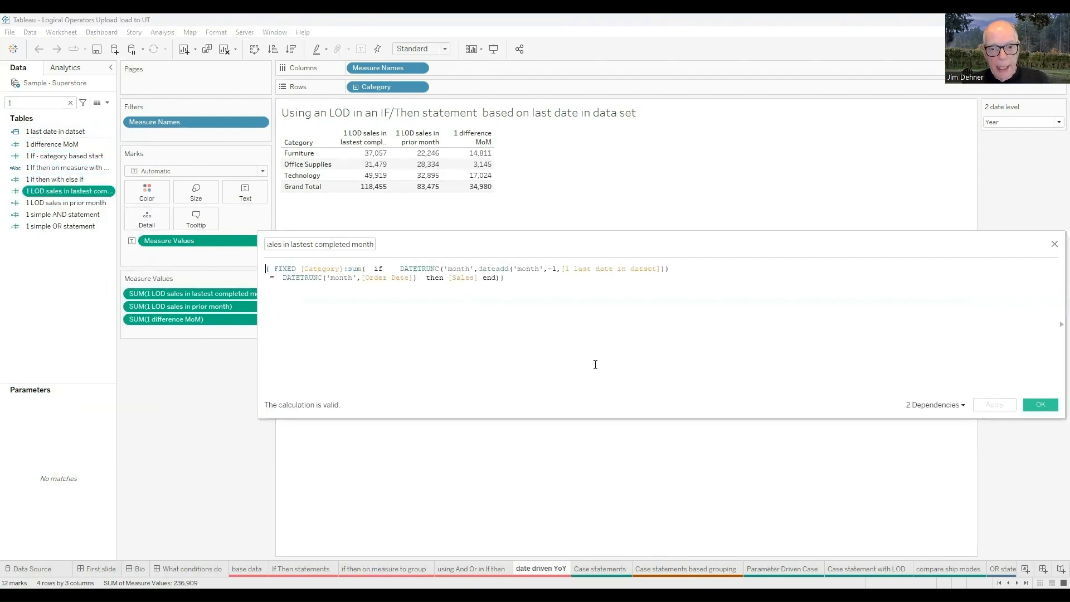
ctrl+scroll(595, 364, up, 5)
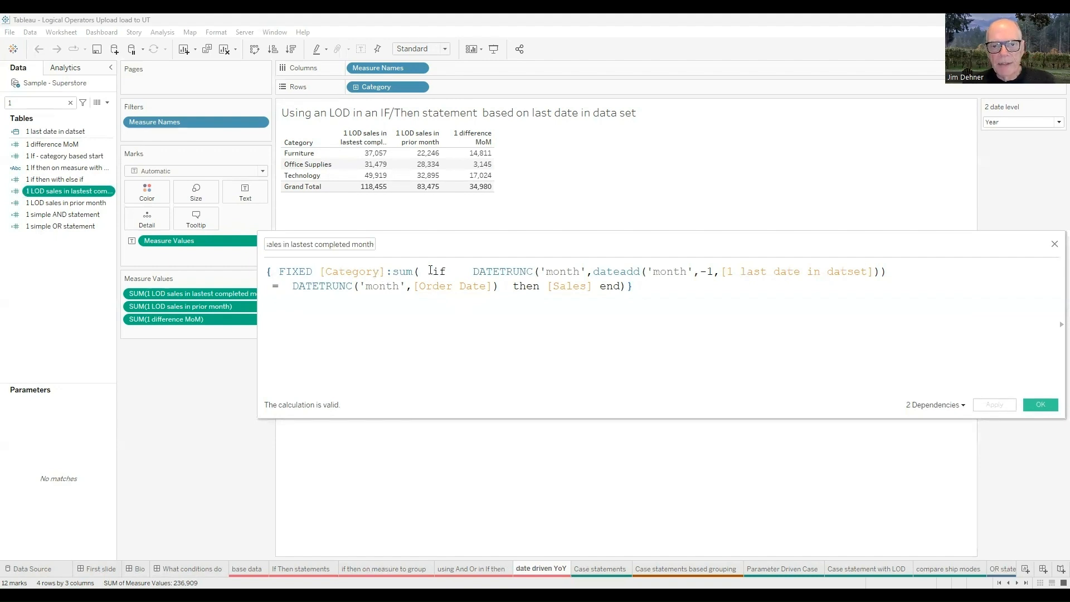
Examine the IF/THEN expression nested in the FIXED [Category] formula and the sum around it, and close the calculation
drag(434, 271, 624, 288)
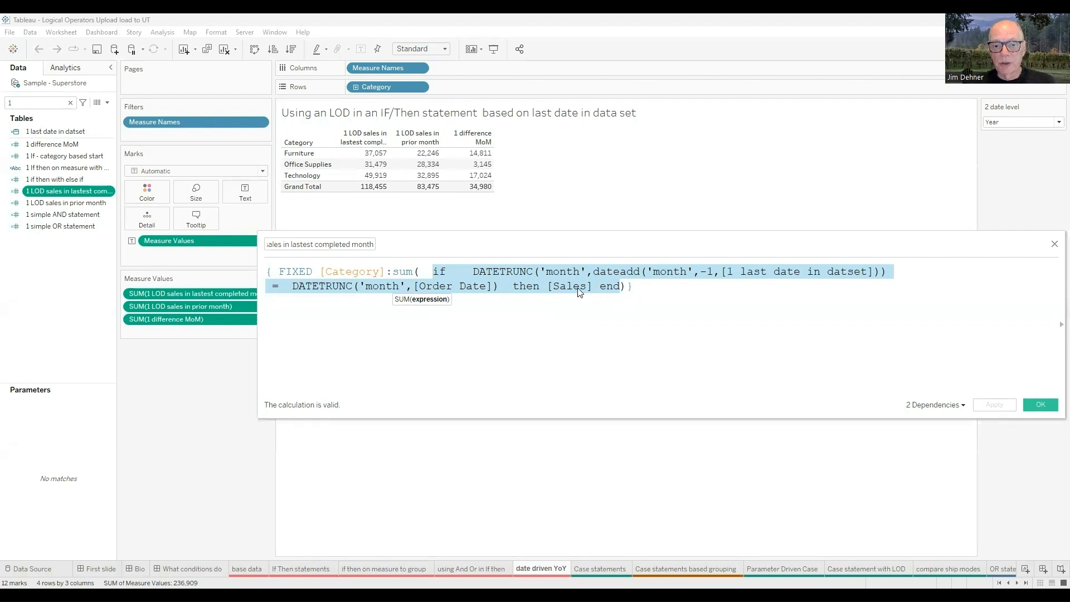
click(416, 272)
drag(418, 272, 393, 272)
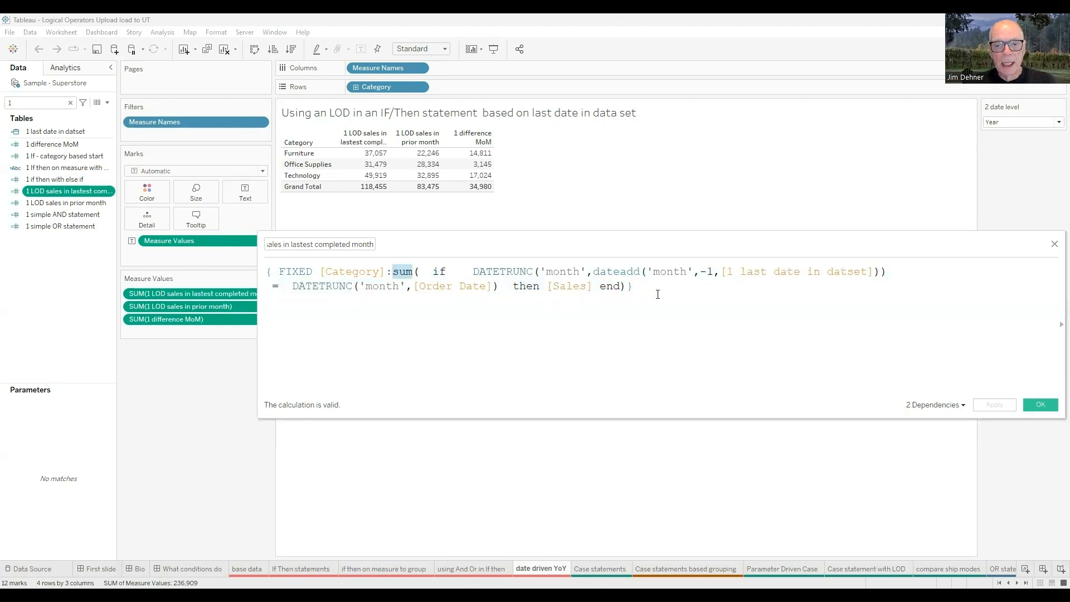
click(703, 324)
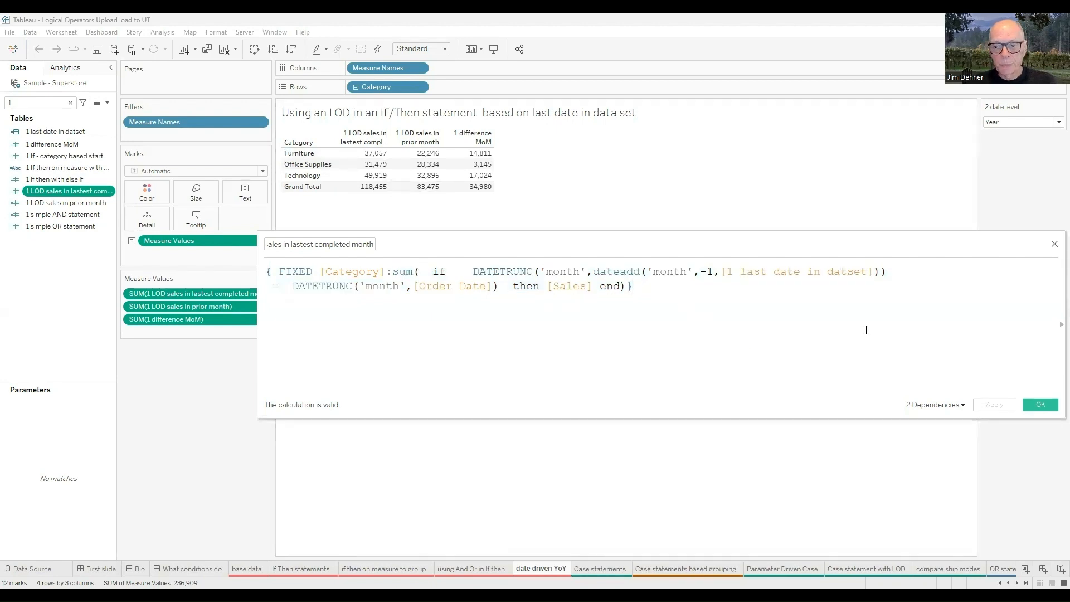
click(1039, 405)
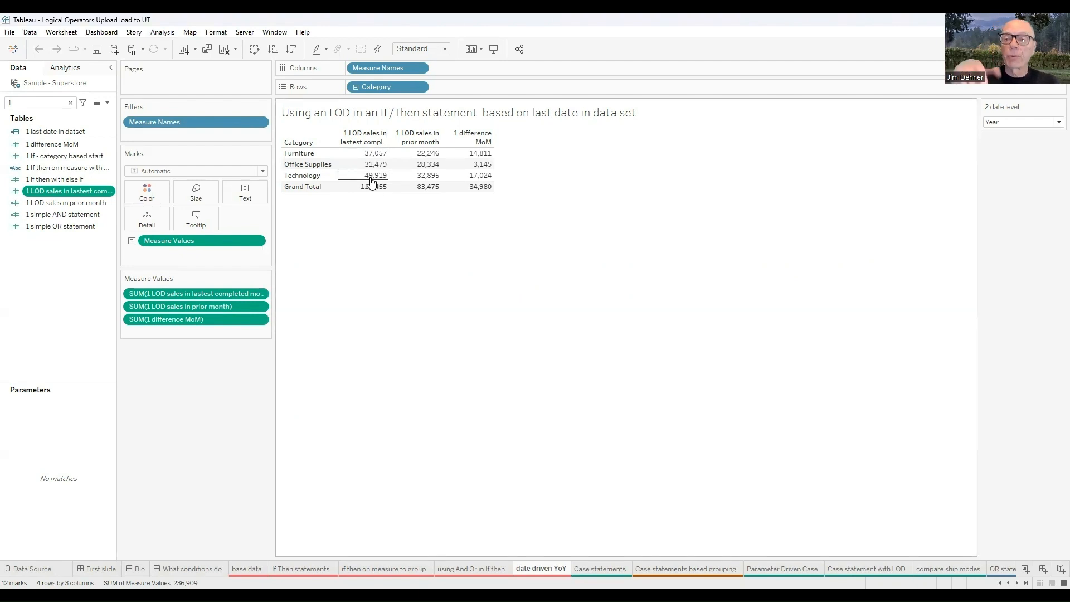
Open the "1 LOD sales in prior month" calculation, examine its DATETRUNC condition with the -2 month offset in enlarged text, and close it
right_click(58, 203)
click(83, 273)
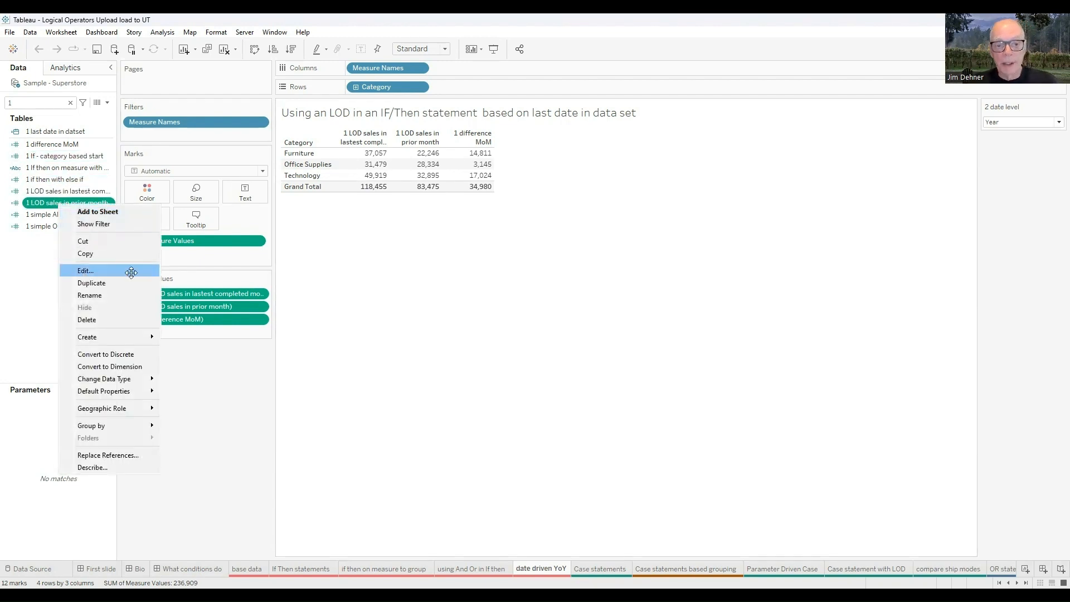
scroll(444, 329, up, 2)
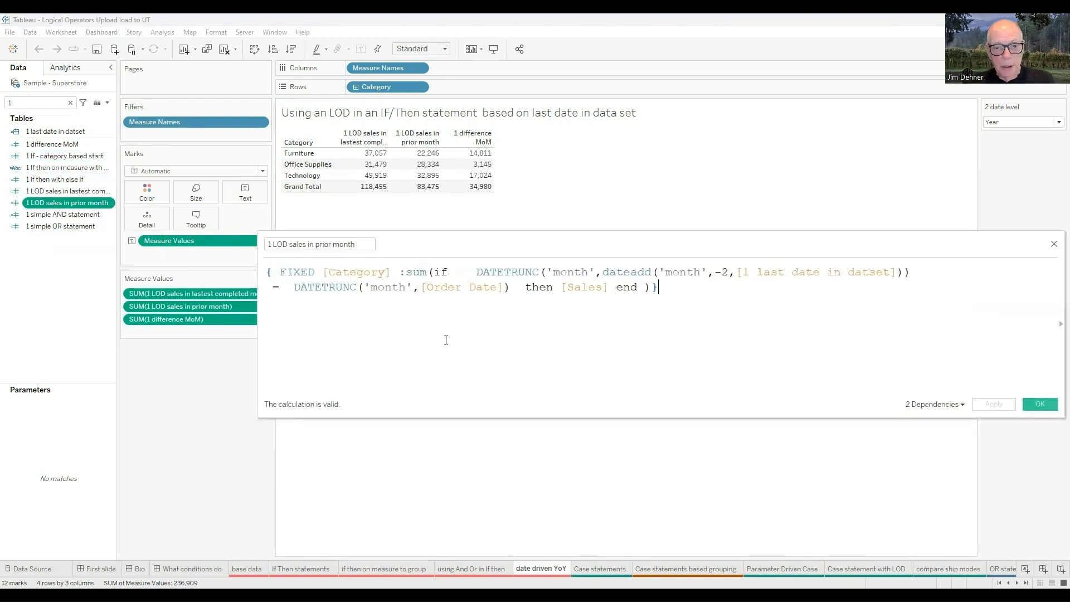
scroll(446, 344, up, 1)
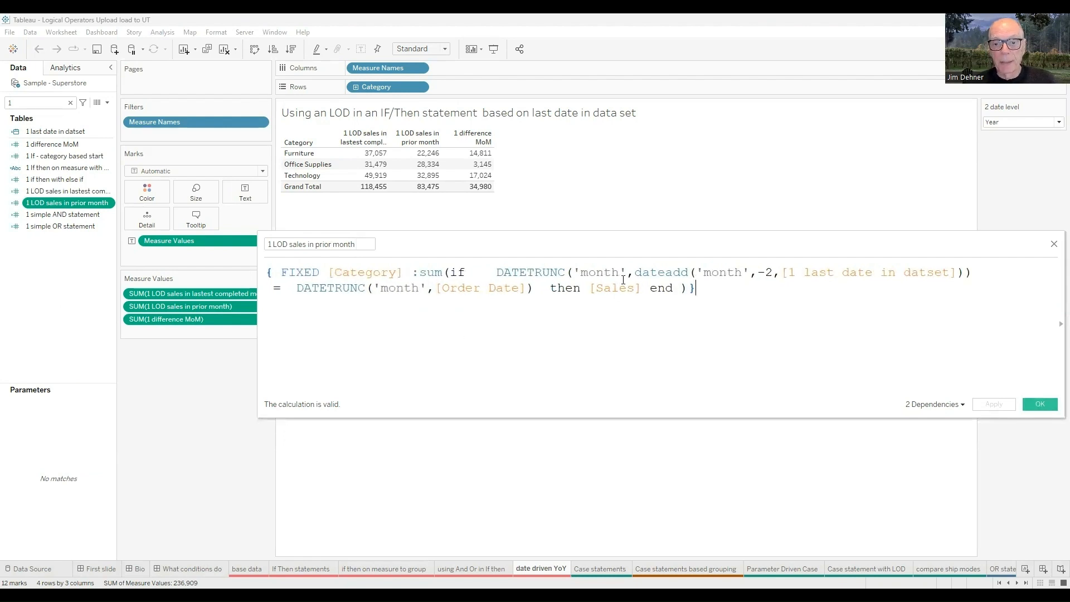
drag(497, 273, 576, 273)
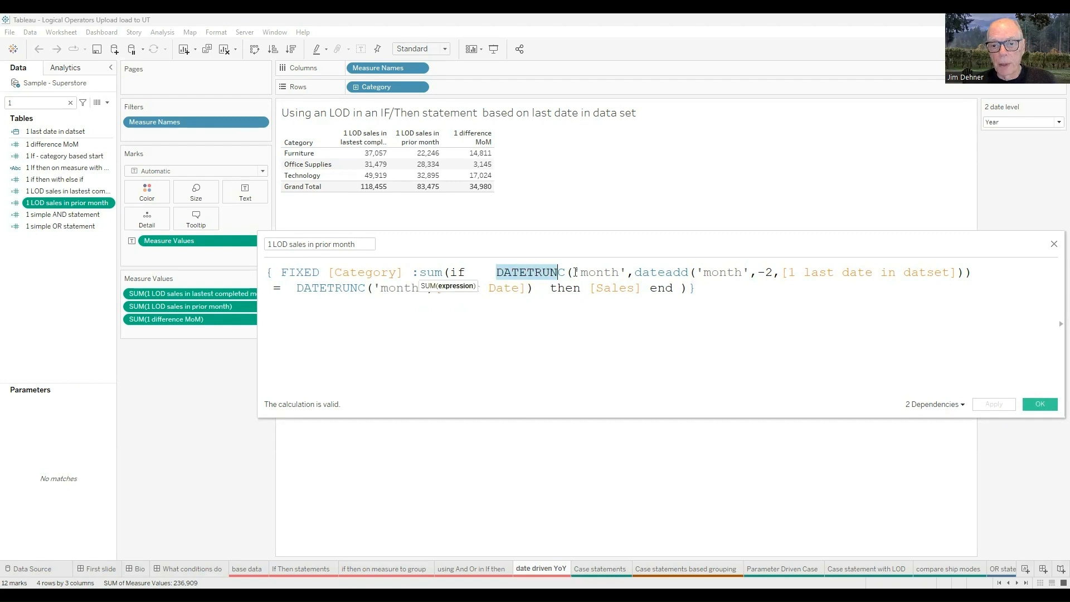
drag(950, 267, 966, 272)
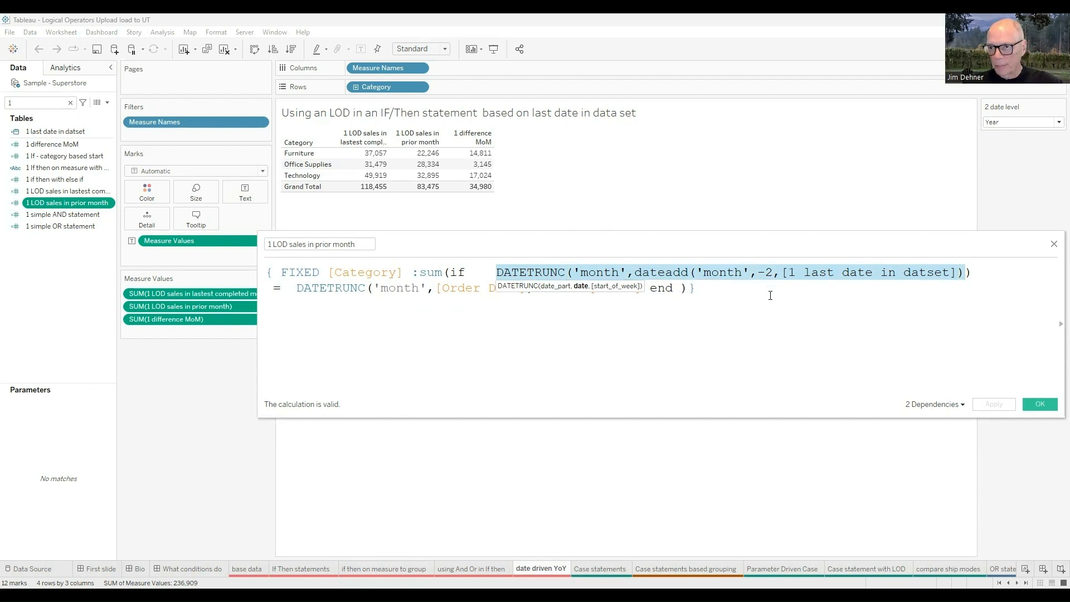
click(728, 347)
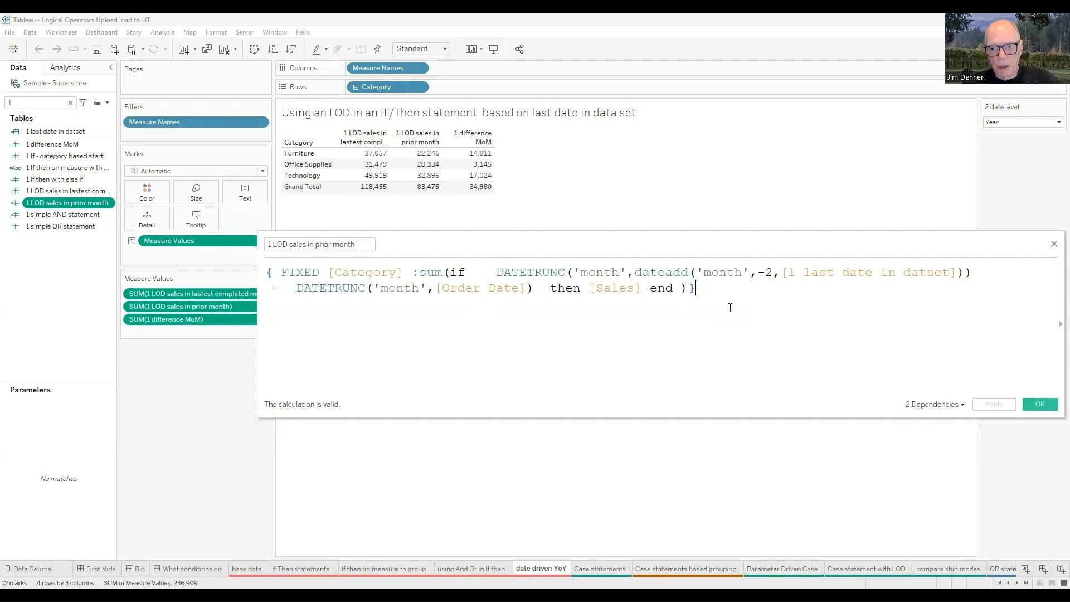
click(1038, 404)
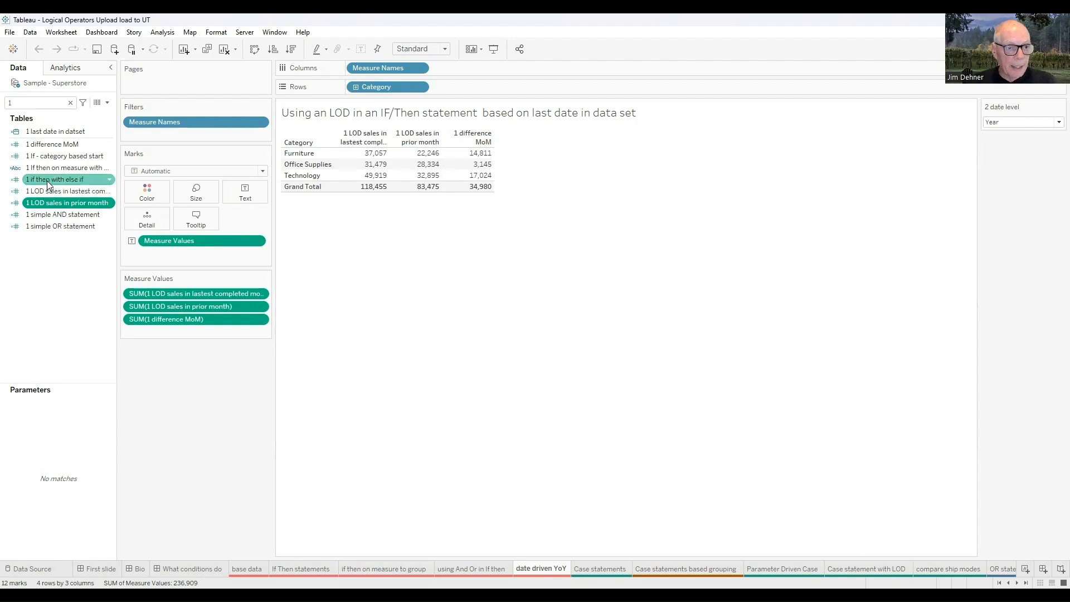
Open the "1 difference MoM" calculation, examine its subtraction of the two LOD sales fields in enlarged text, and close it
right_click(59, 145)
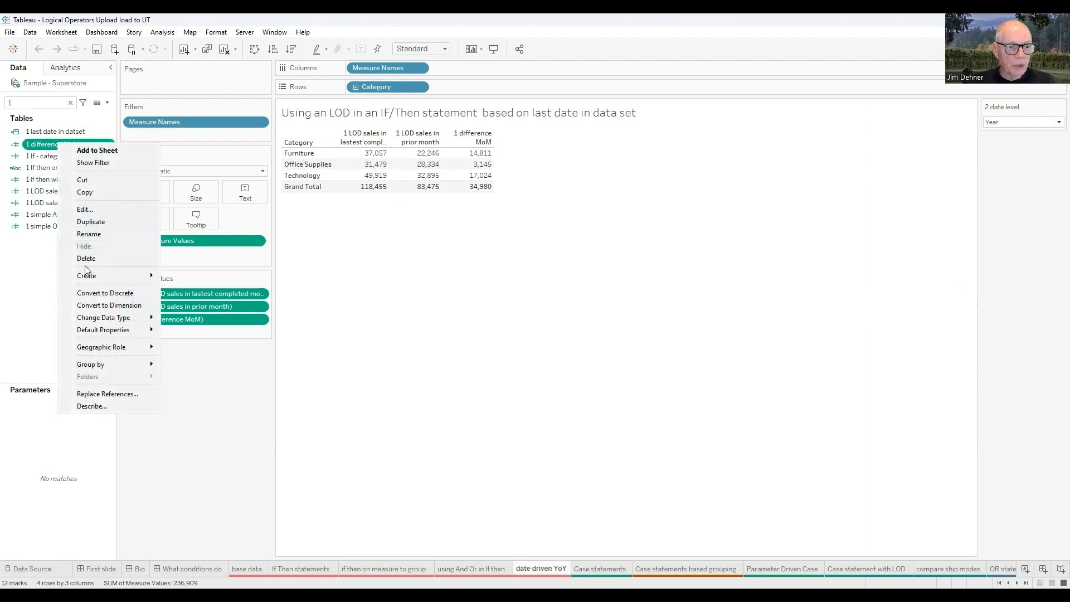
click(88, 211)
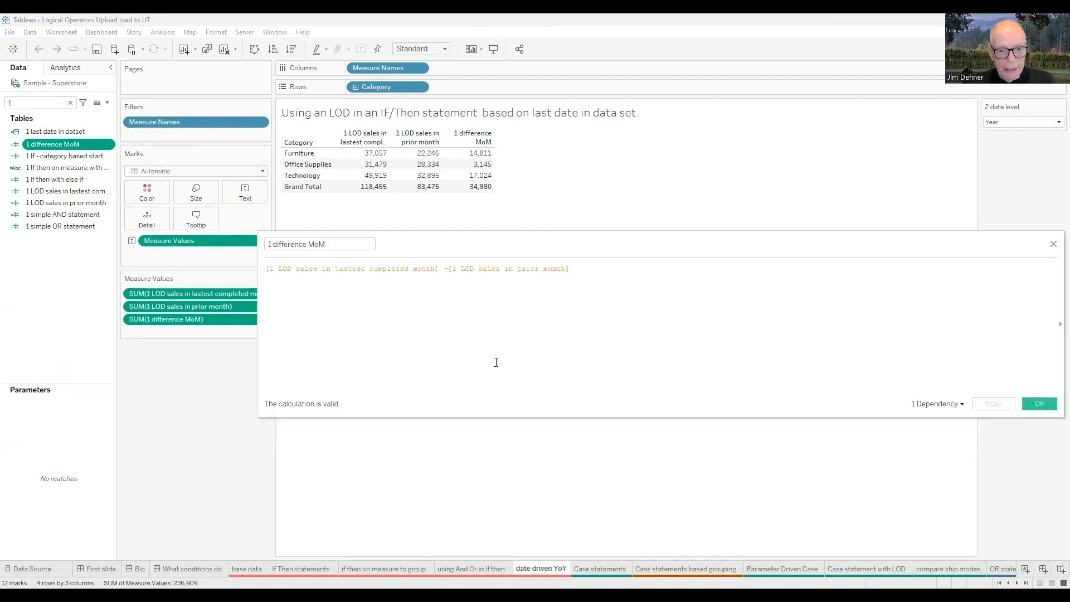
scroll(496, 363, up, 2)
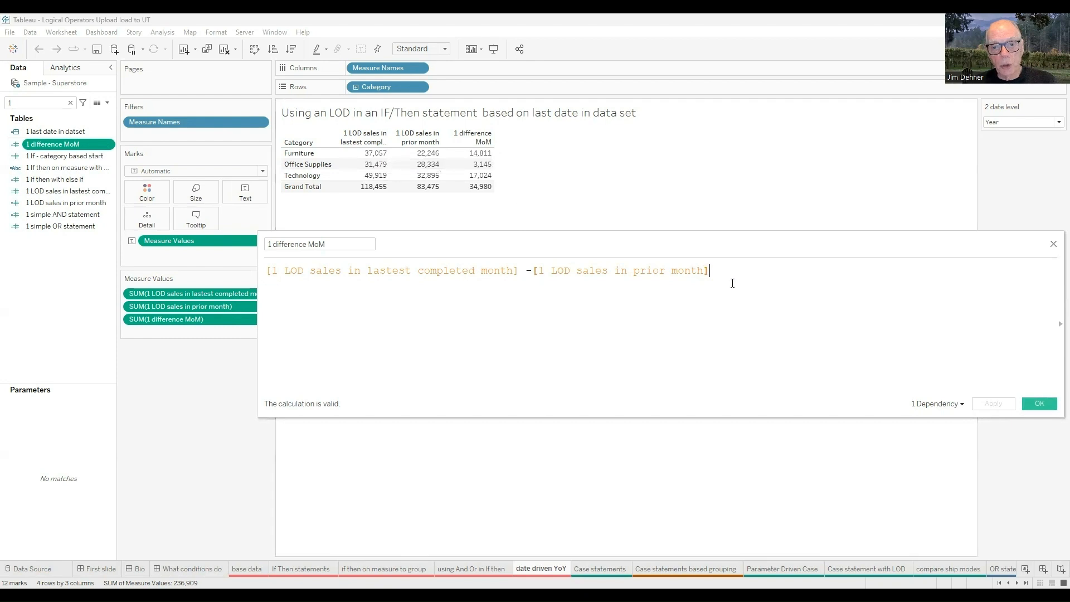
drag(833, 249, 748, 255)
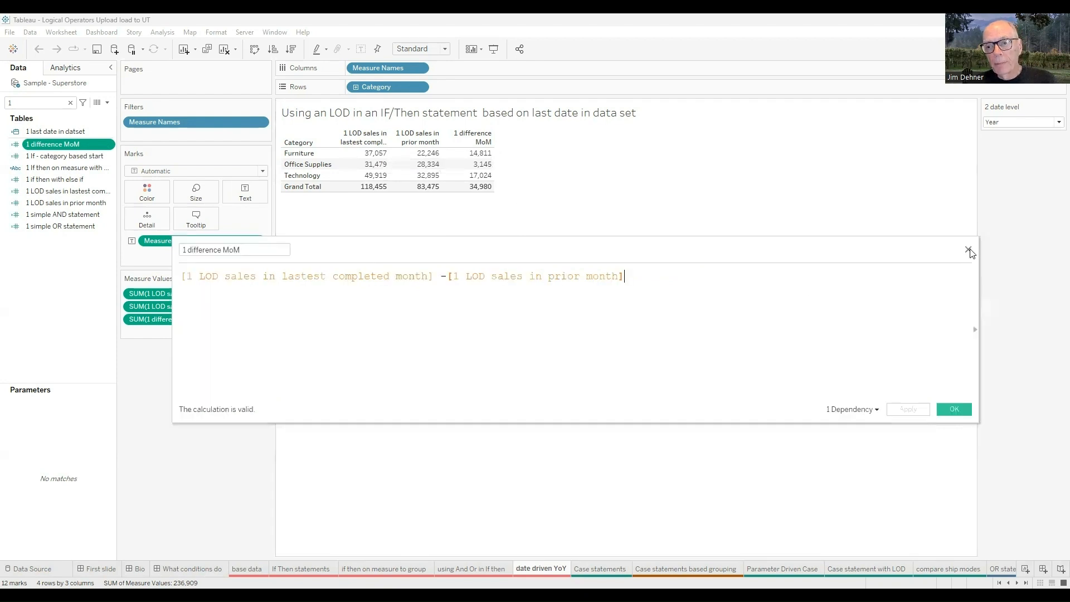
click(968, 251)
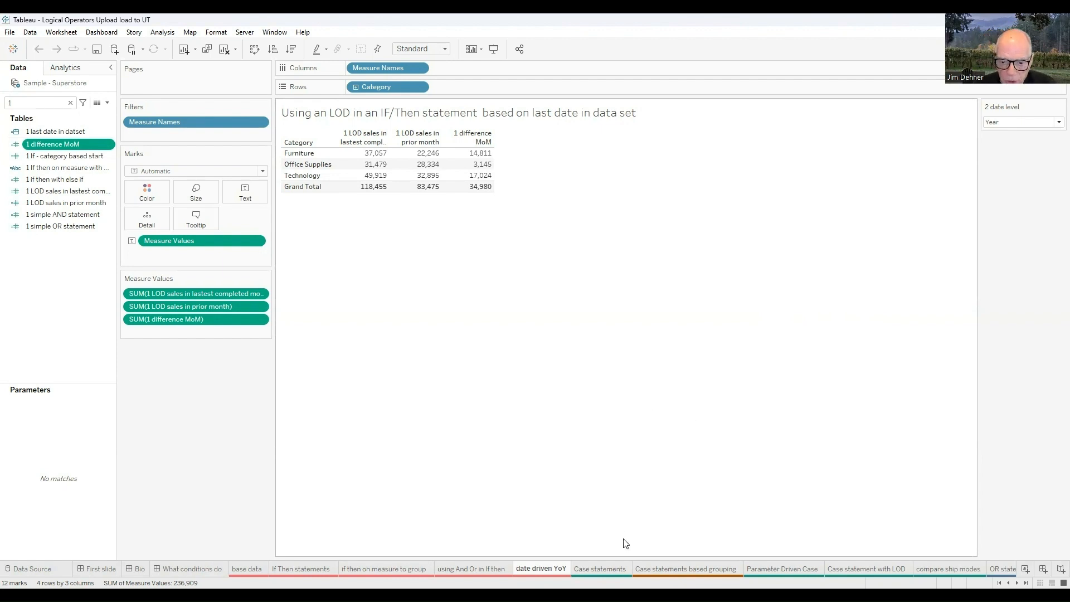
Switch to the "Case statements" worksheet, filter the field list by "2" and widen the data pane to show full field names
click(600, 568)
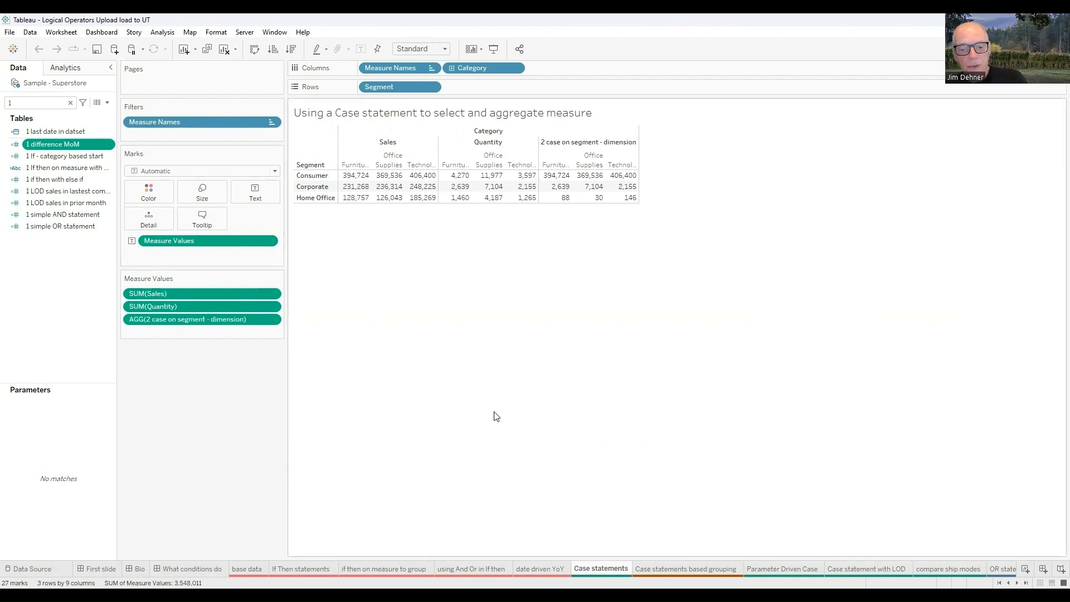
click(37, 103)
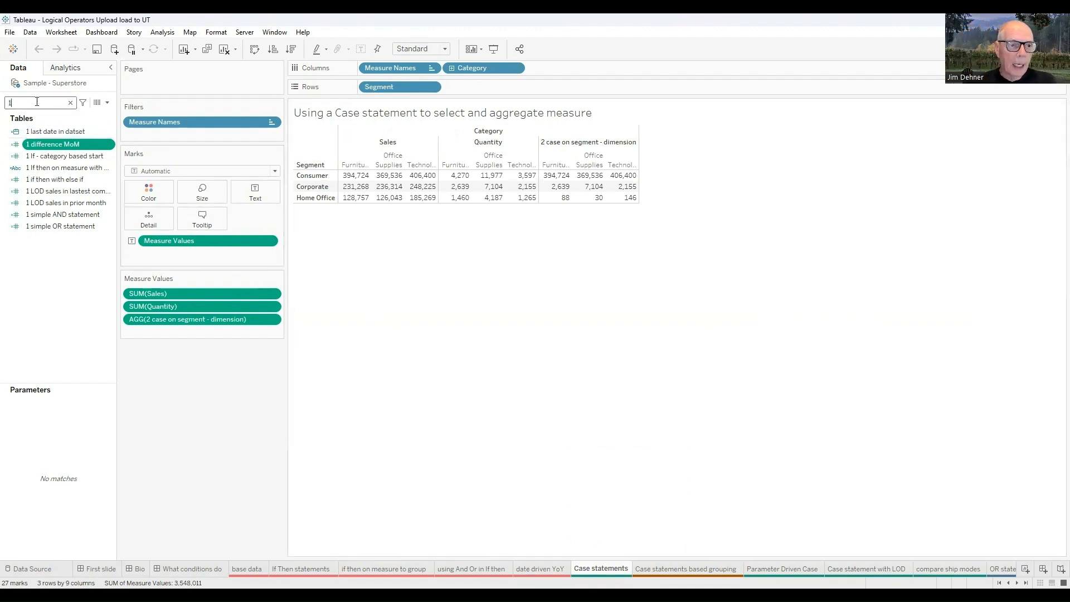
key(BackSpace)
text(2)
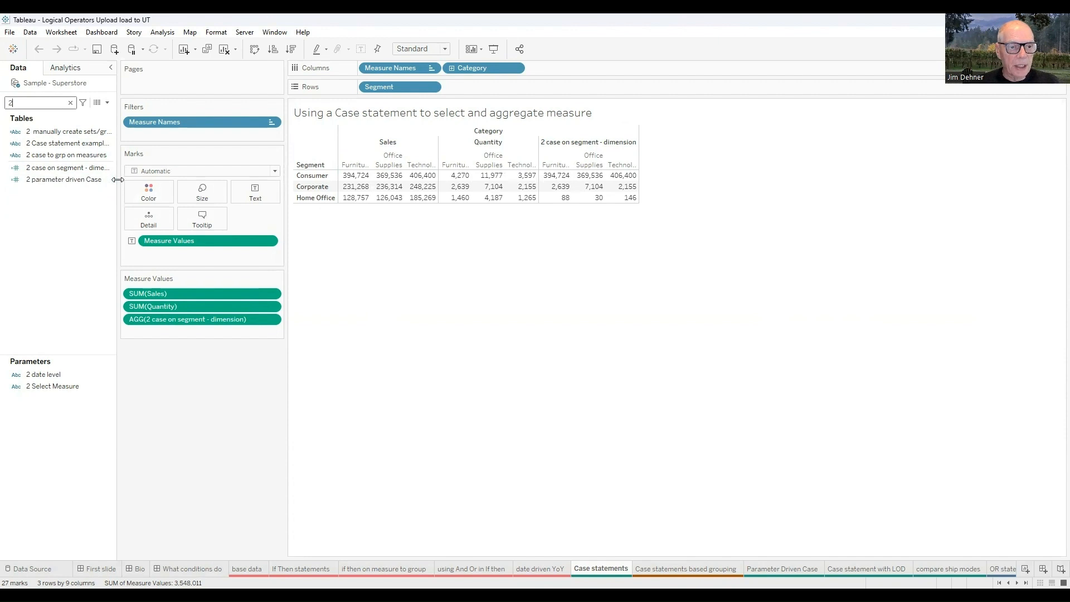
drag(118, 180, 138, 179)
Open the "2 case on segment - dimension" calculation below the worksheet table with enlarged formula text
right_click(72, 171)
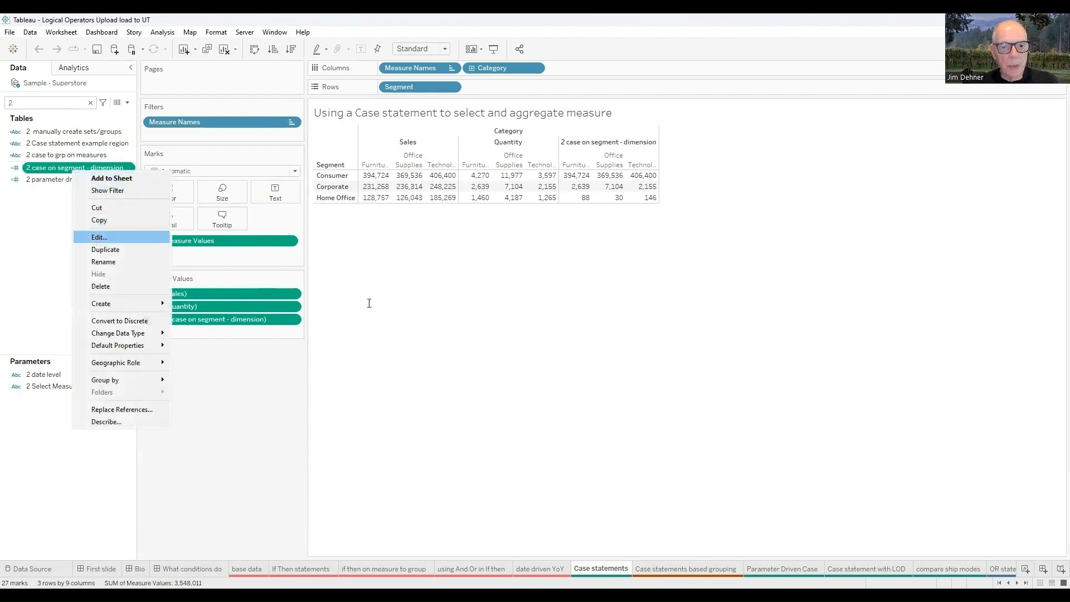
click(98, 238)
drag(398, 254, 600, 303)
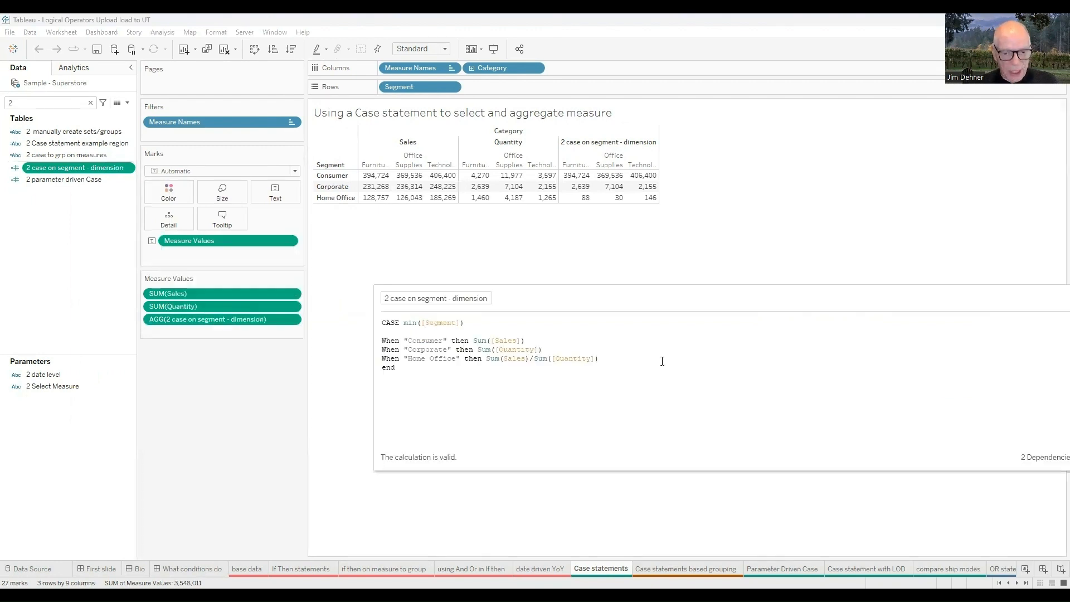
scroll(662, 360, up, 3)
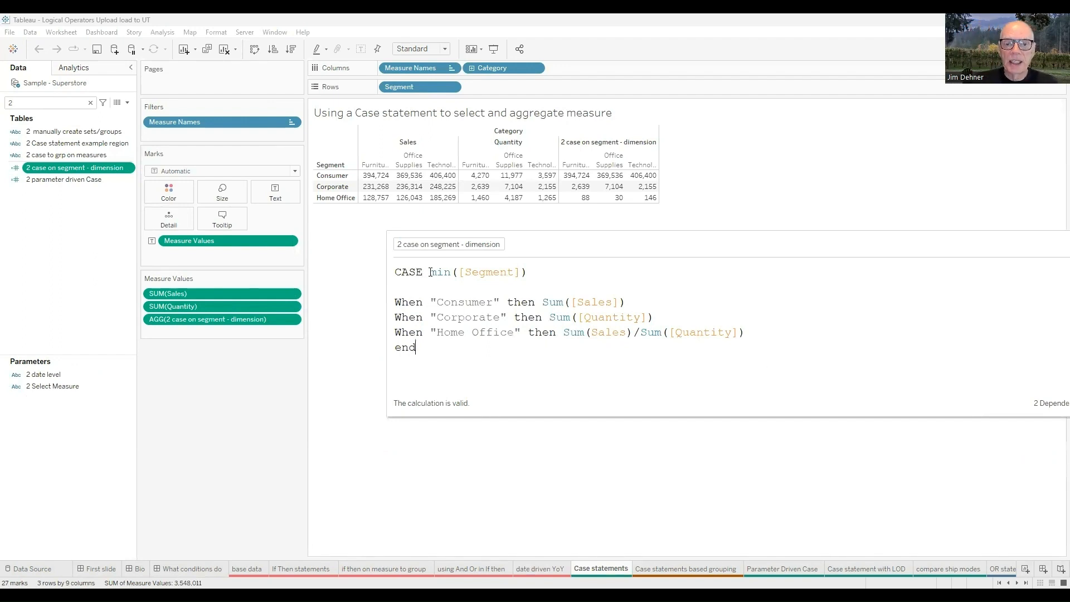
Examine the min([Segment]) expression and the "Corporate" and "Home Office" values tested in the CASE statement
drag(429, 273, 527, 270)
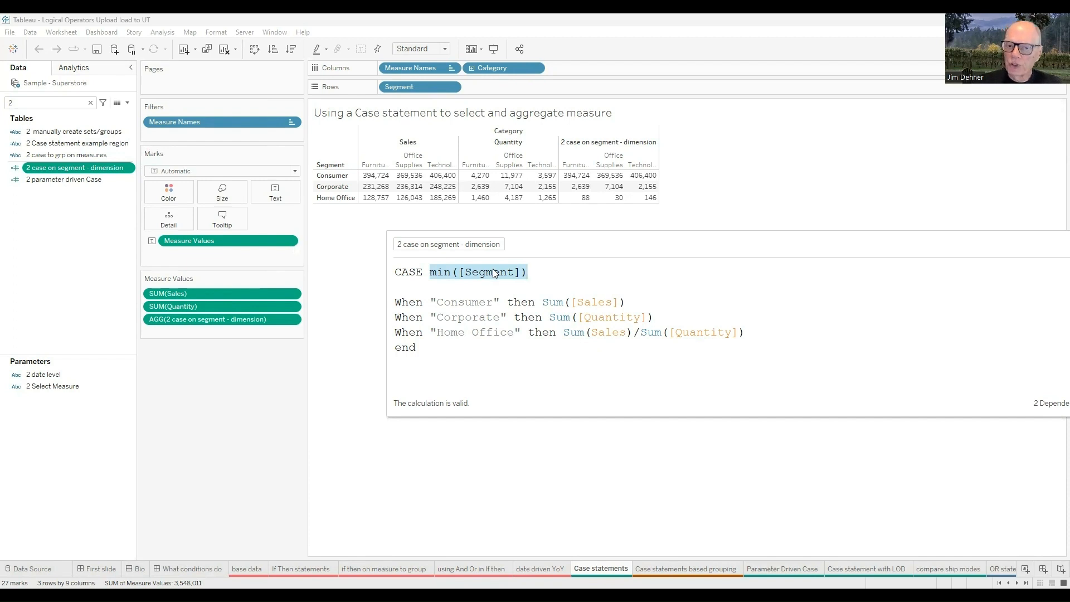
click(544, 272)
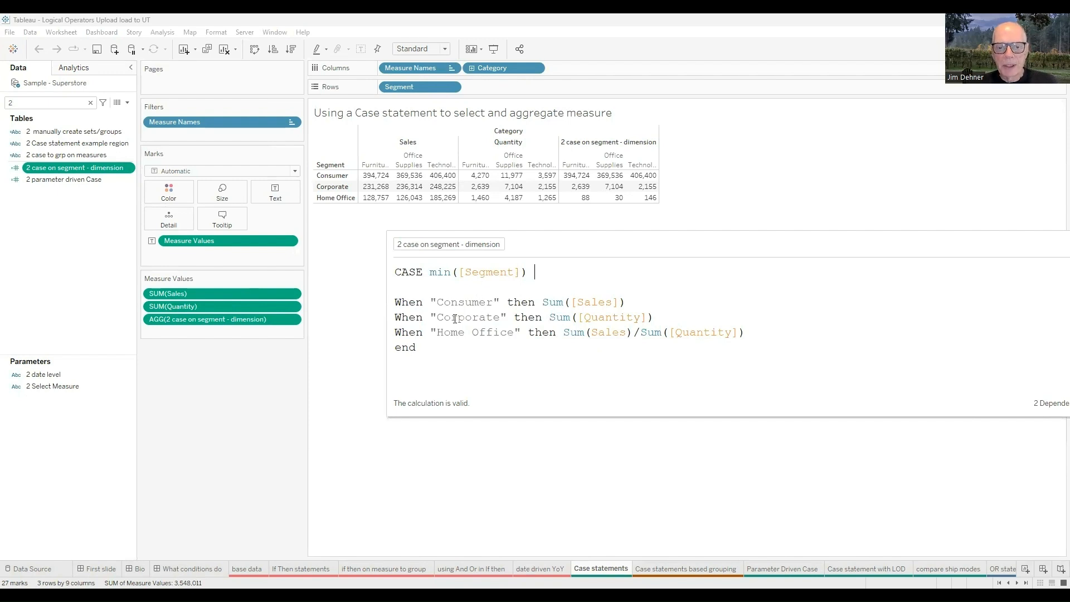
drag(431, 316, 503, 316)
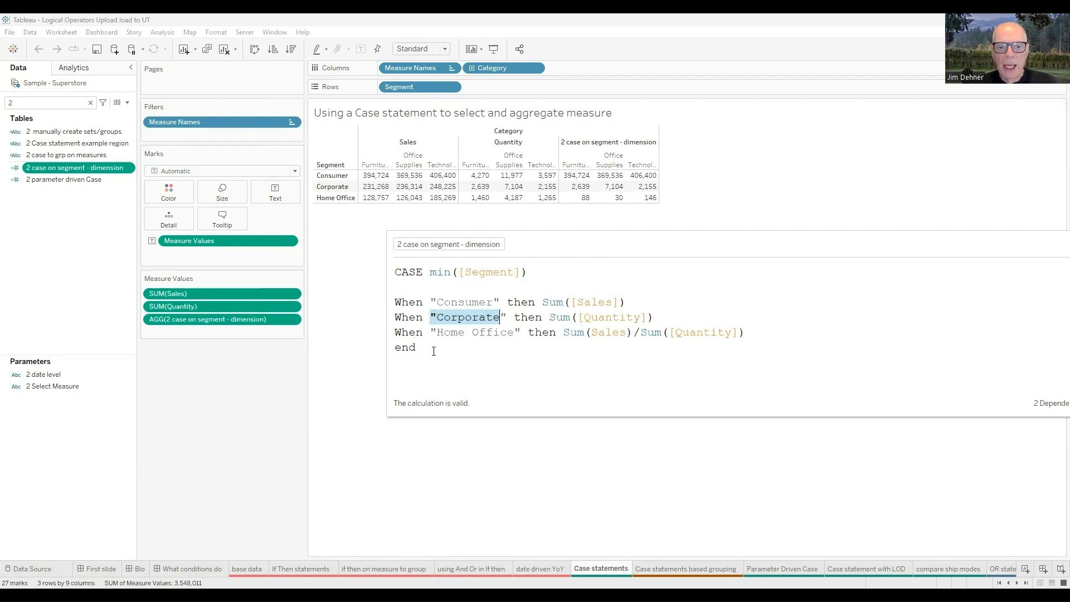
drag(431, 332, 521, 332)
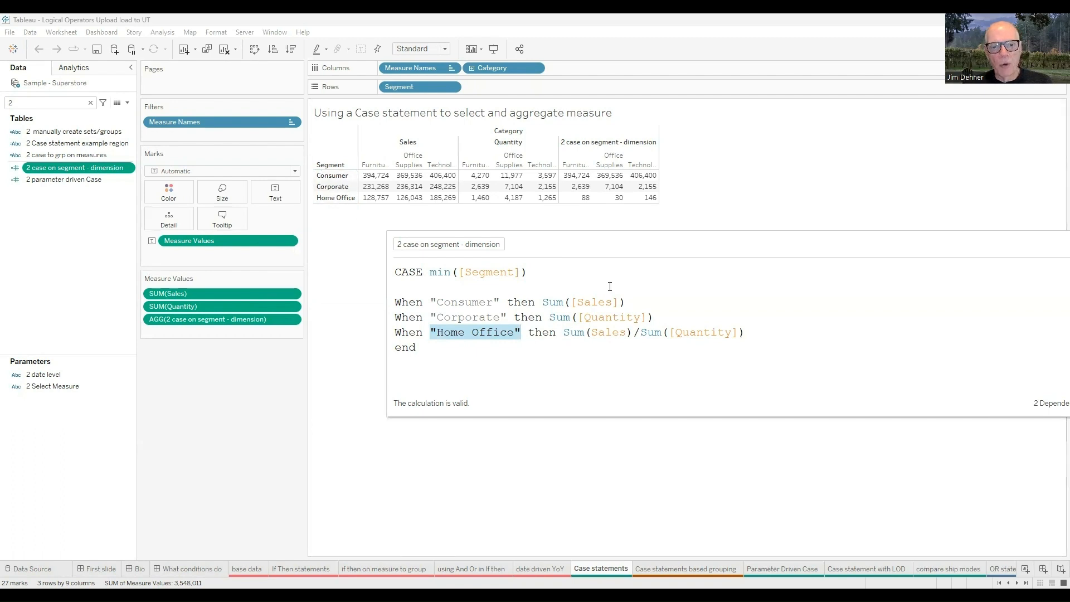
drag(652, 252, 627, 256)
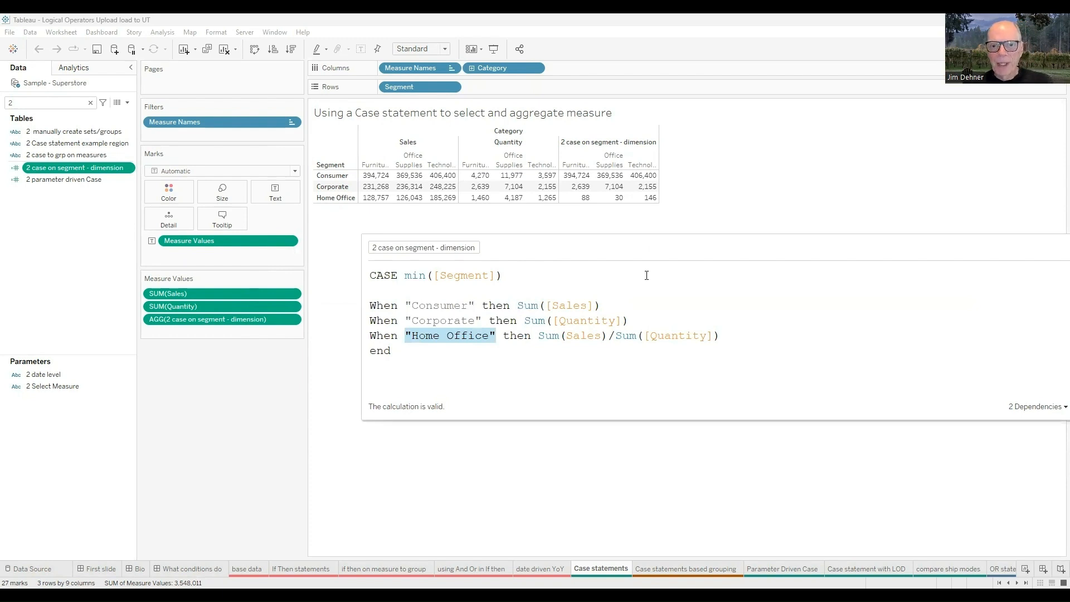
Examine how the CASE statement matches "Consumer" and "Corporate" and aggregates the Consumer result with Sum([Sales])
drag(404, 276, 508, 275)
drag(405, 305, 475, 306)
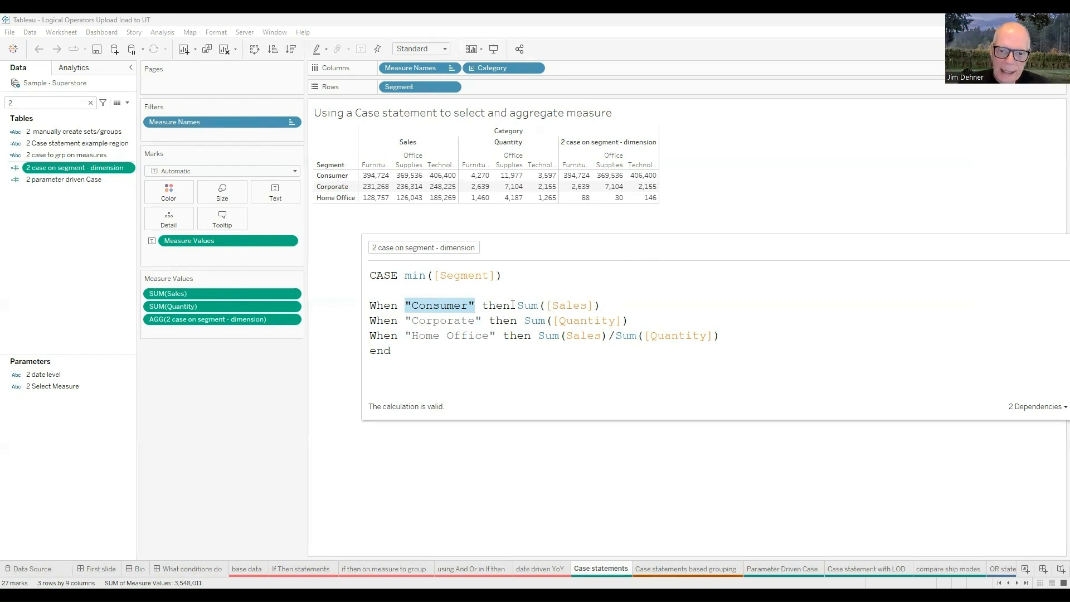
drag(517, 304, 602, 303)
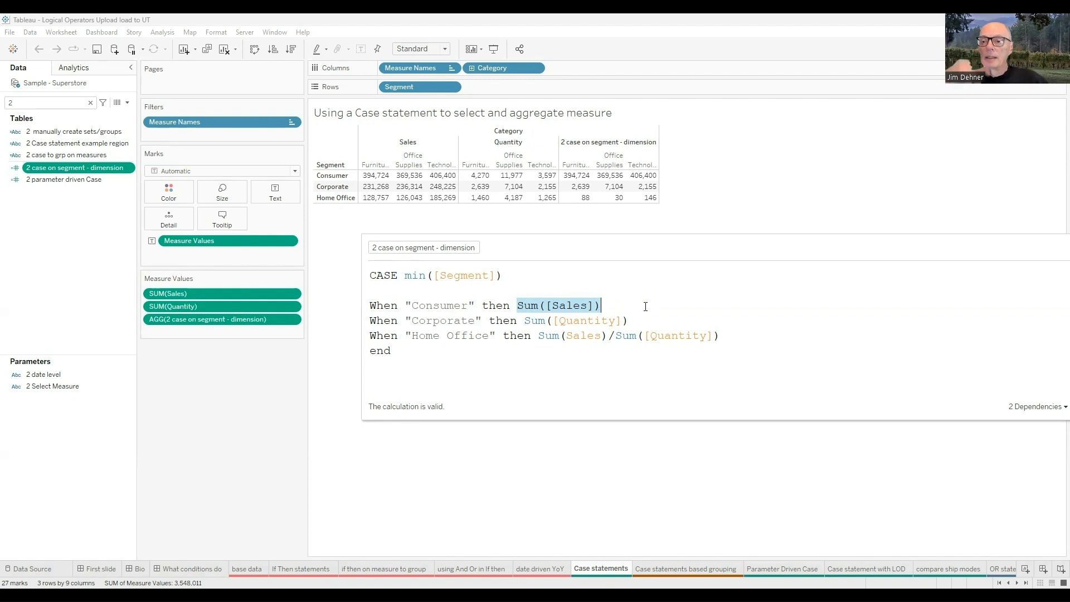
click(371, 321)
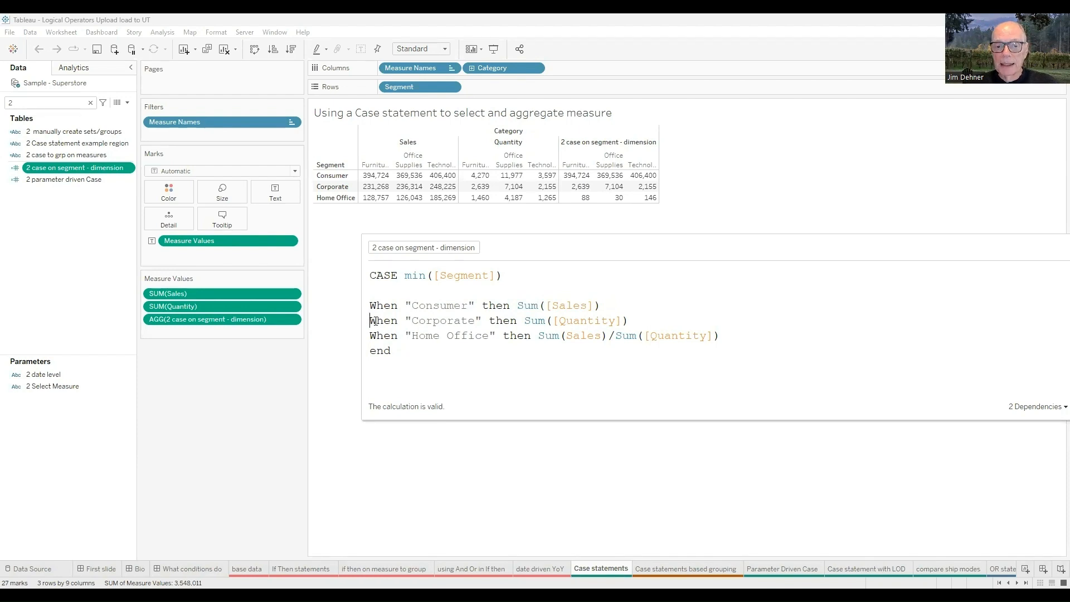
drag(373, 321, 483, 322)
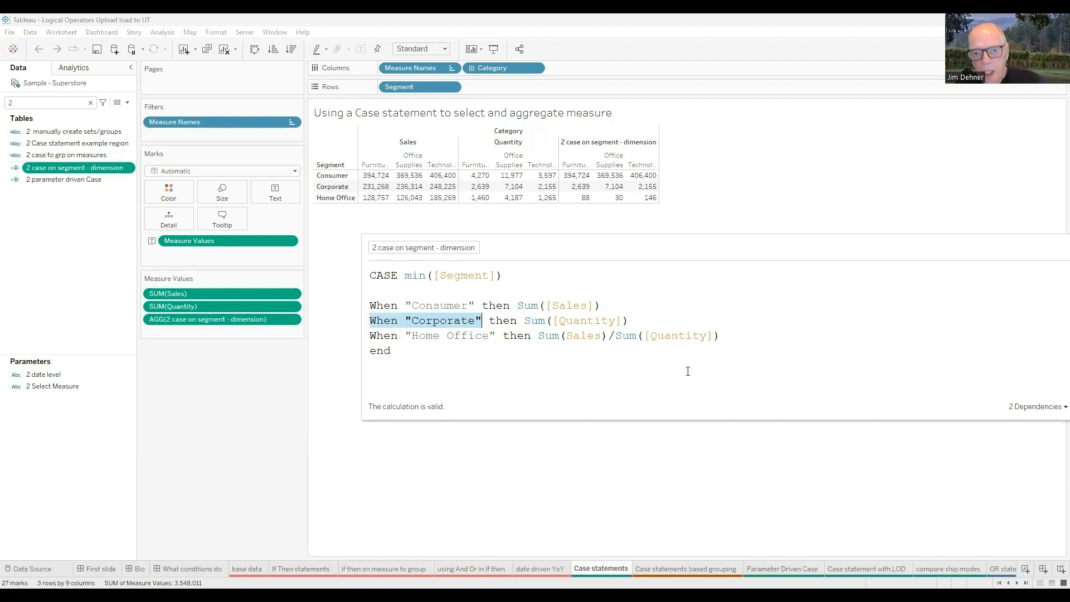
click(597, 271)
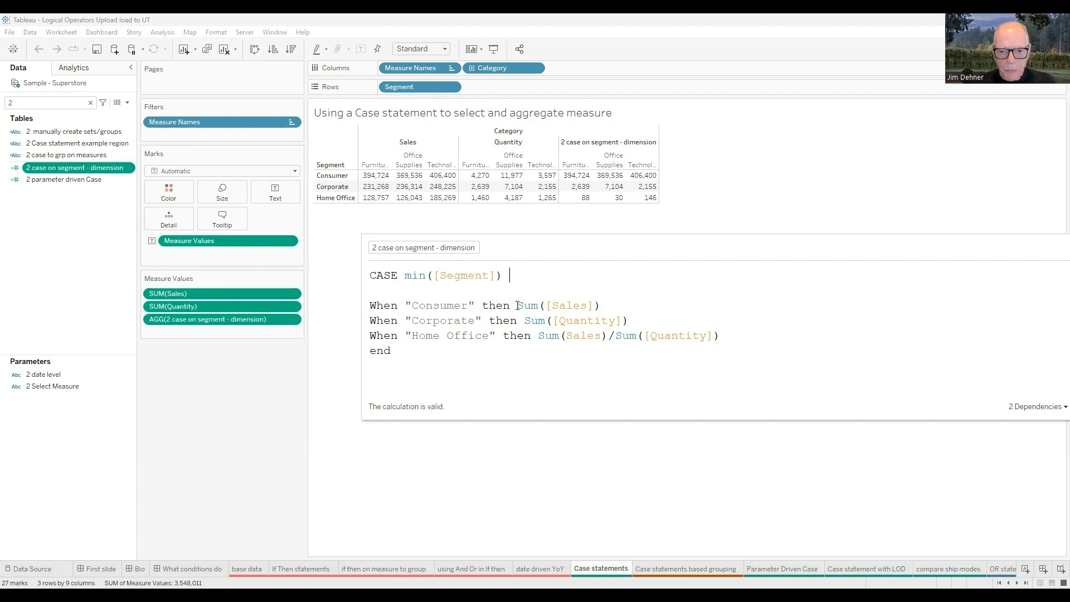
drag(518, 306, 541, 305)
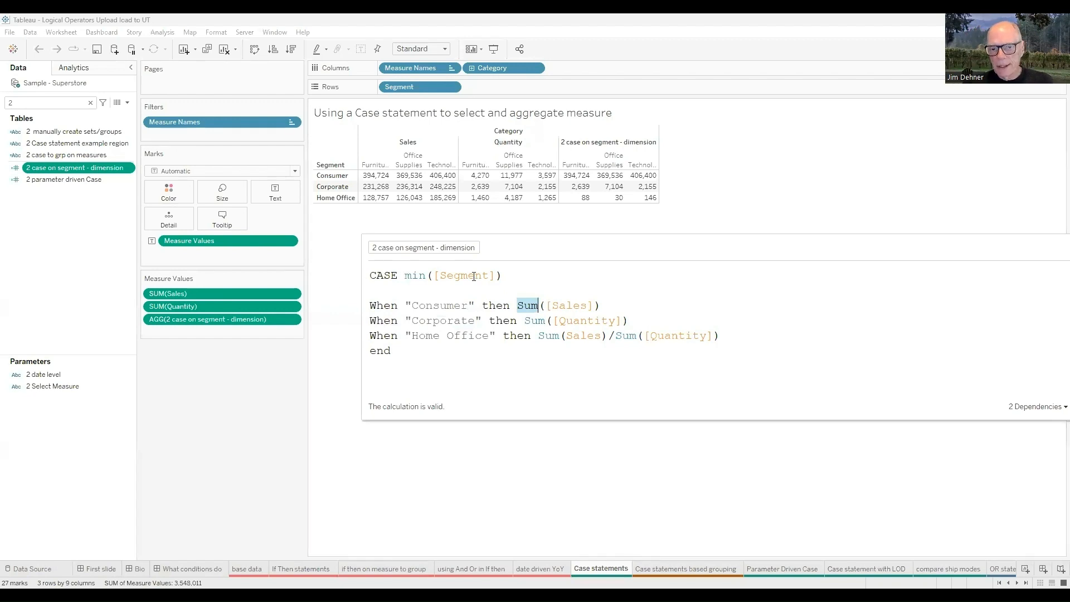
Compare the CASE formula with the worksheet table, examine Sum(Sales) in the "Home Office" branch, and close the calculation
drag(744, 253, 609, 250)
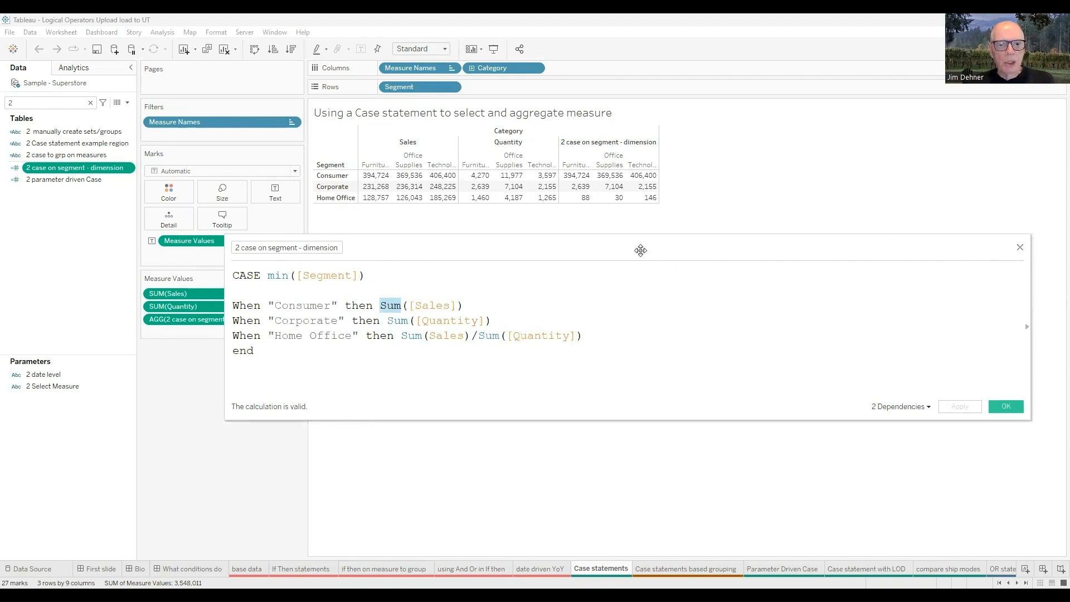
drag(640, 250, 731, 226)
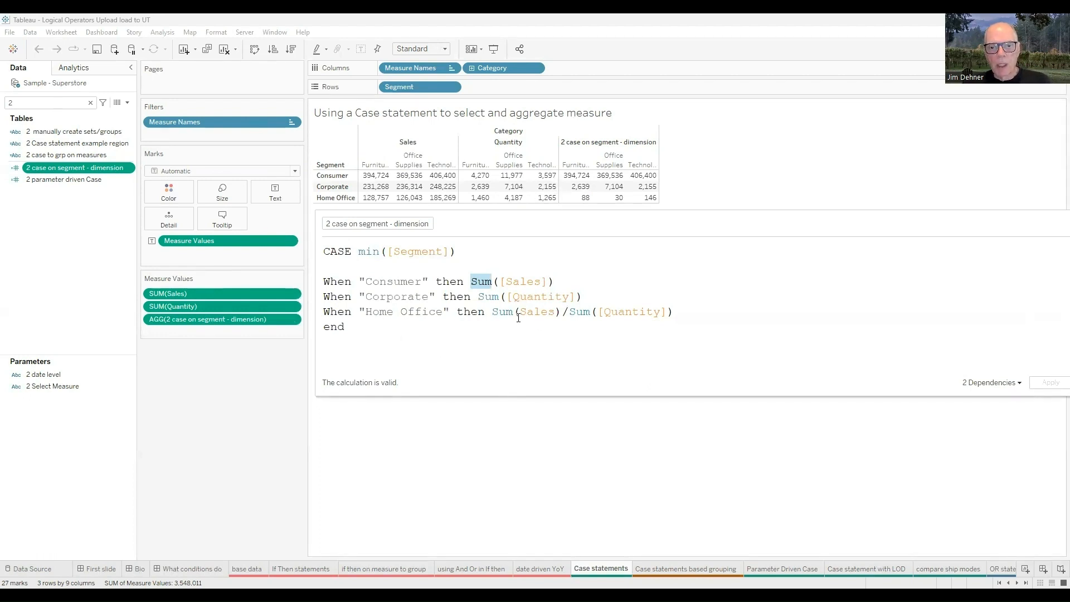
drag(493, 312, 562, 313)
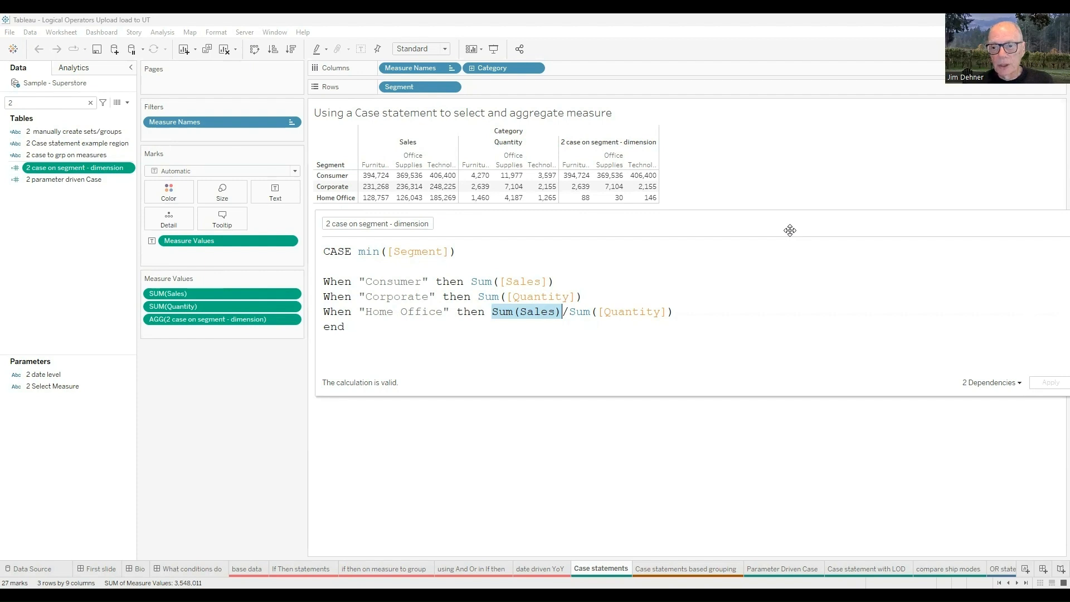
drag(791, 230, 633, 241)
click(954, 235)
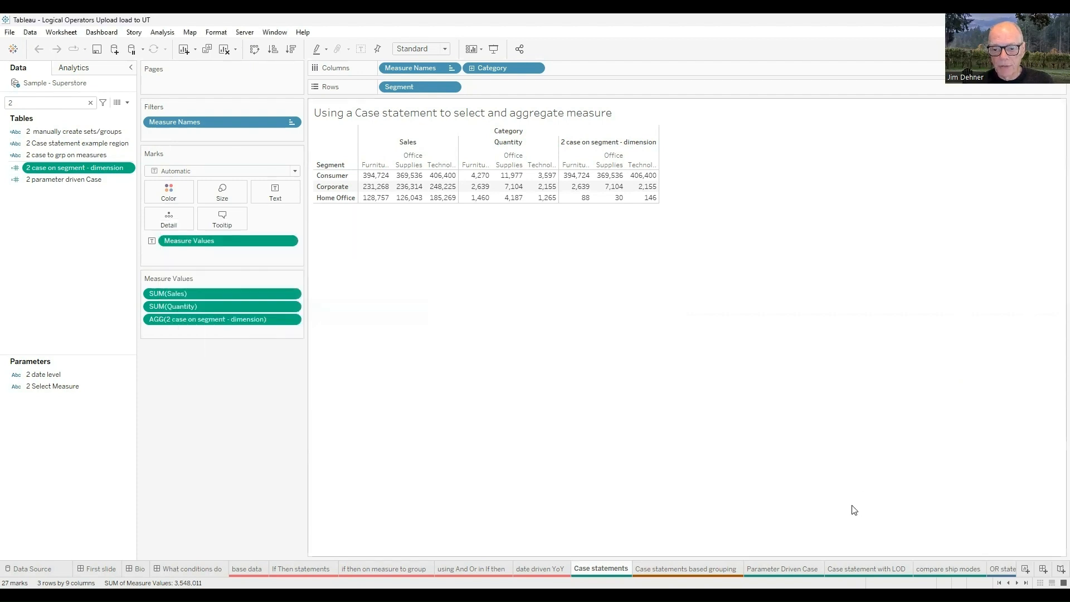
On the "Parameter Driven Case" worksheet, open the "2 Select Measure" parameter, examine its allowable values list, and close it
click(783, 570)
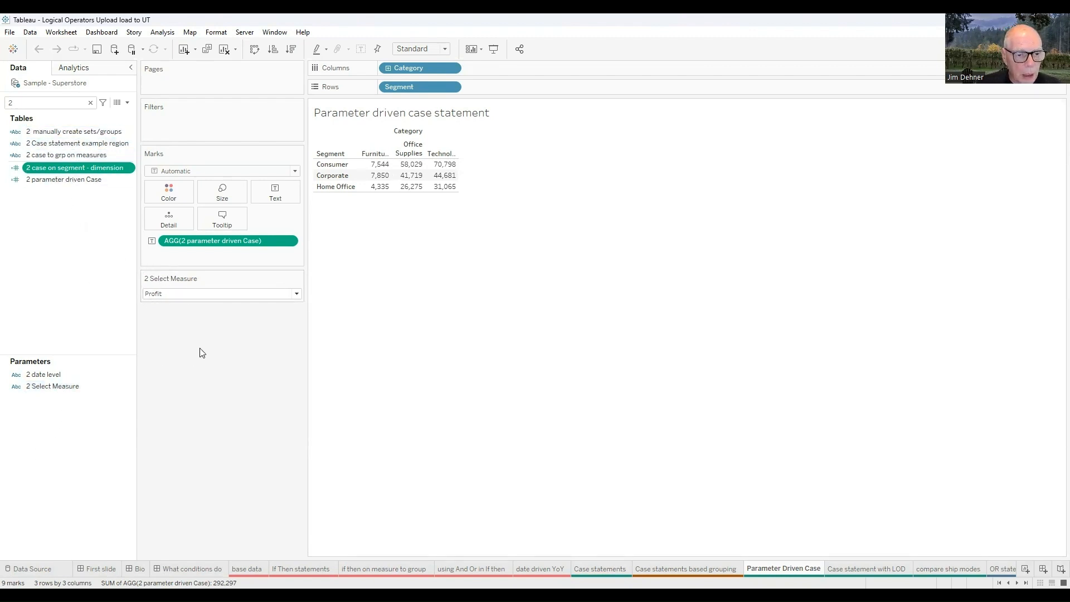
right_click(63, 391)
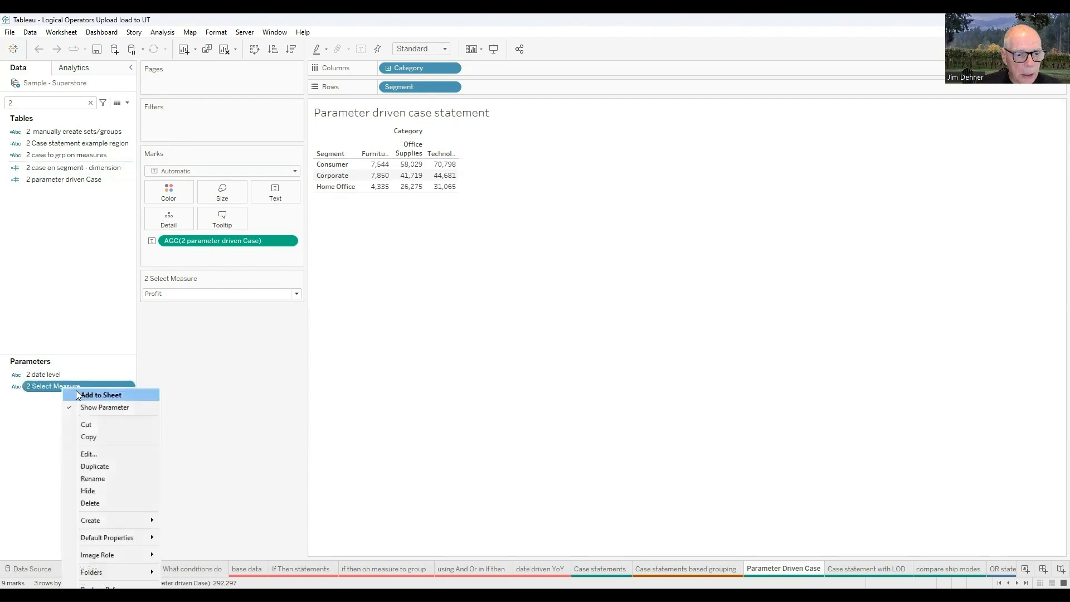
click(88, 454)
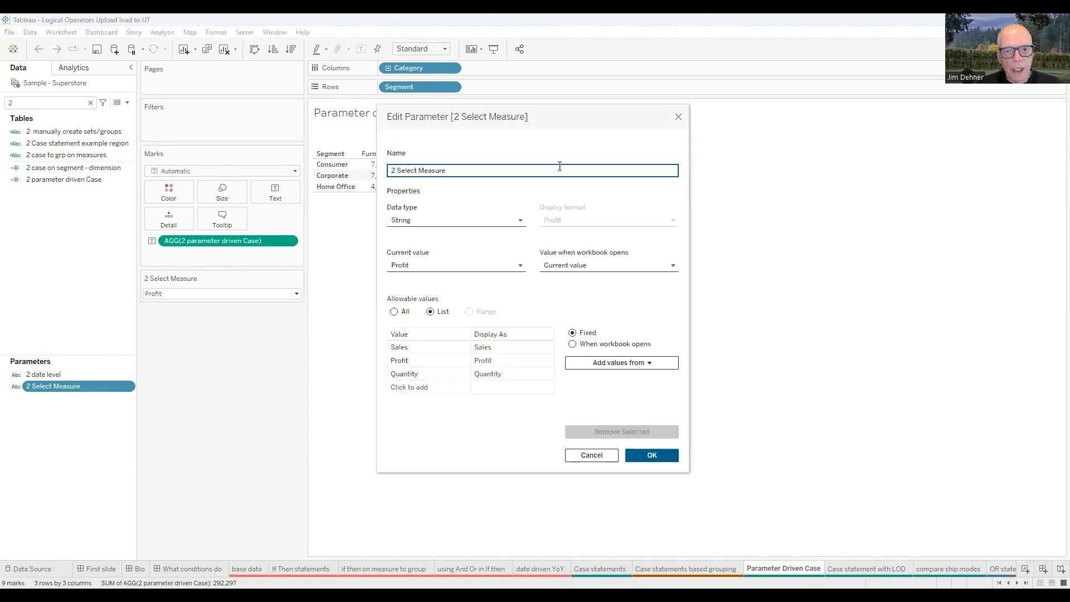
drag(553, 121, 693, 126)
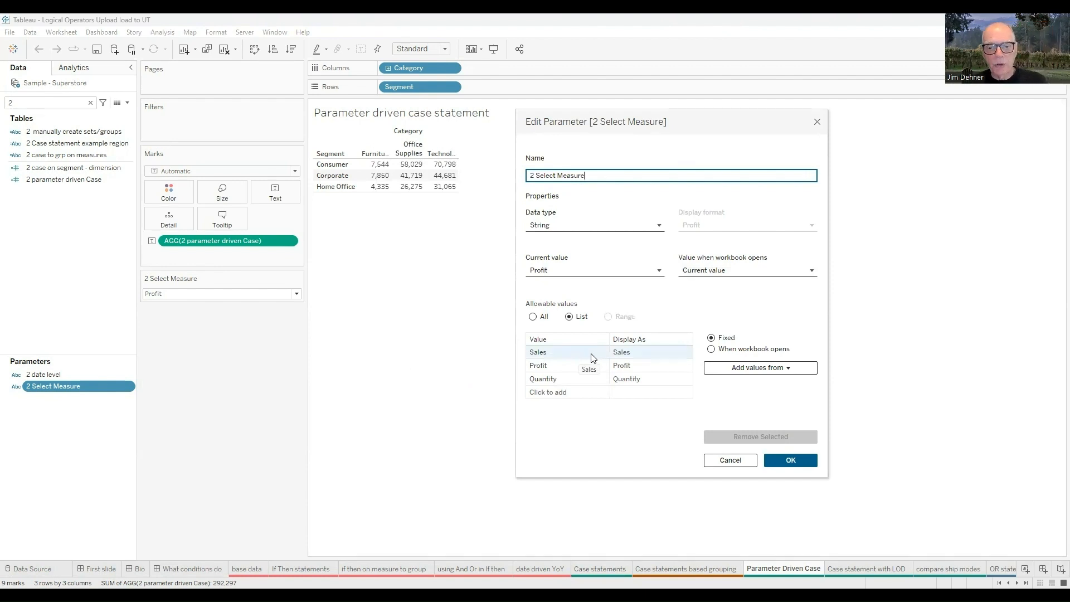
drag(594, 364, 581, 385)
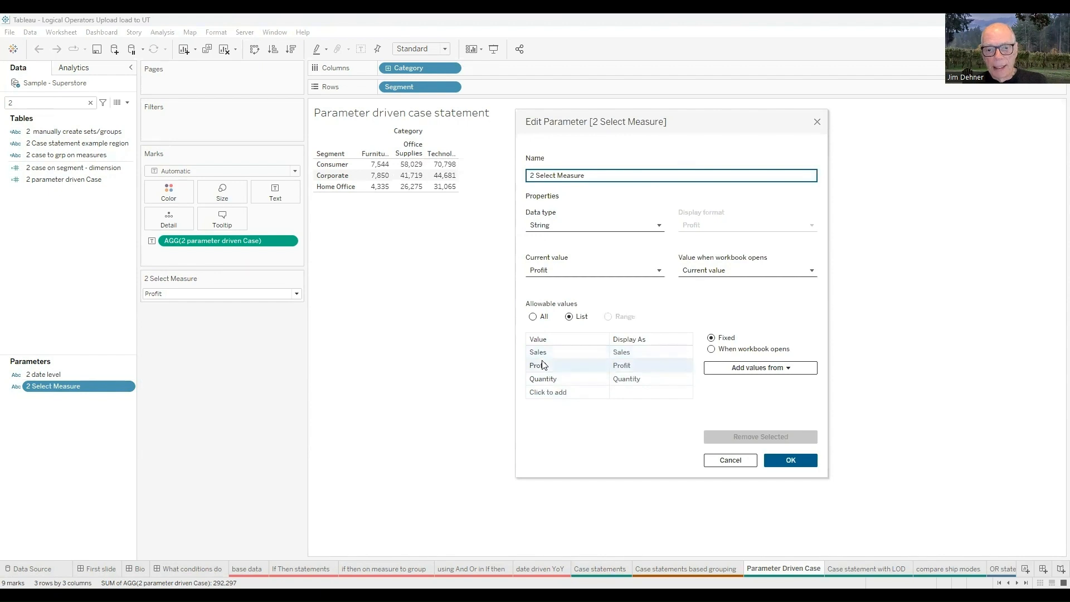
drag(539, 360, 428, 370)
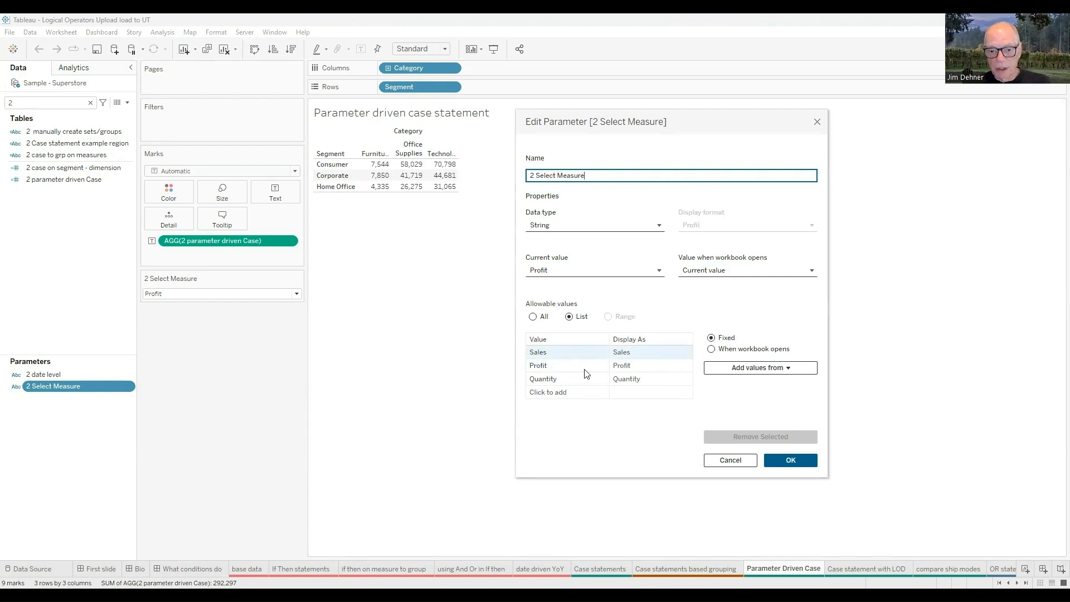
drag(560, 365, 327, 319)
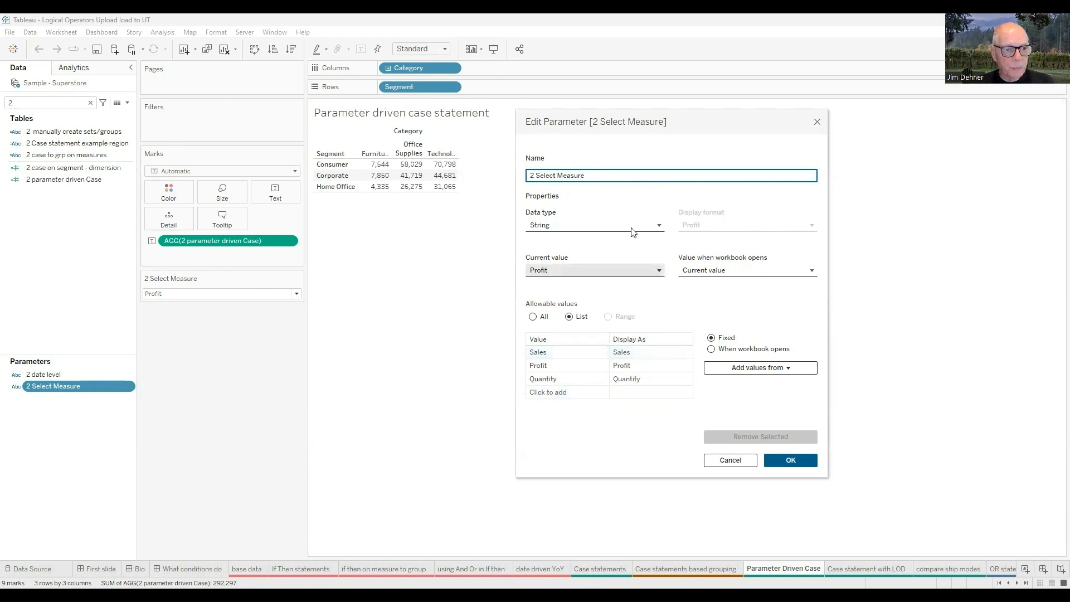
click(817, 122)
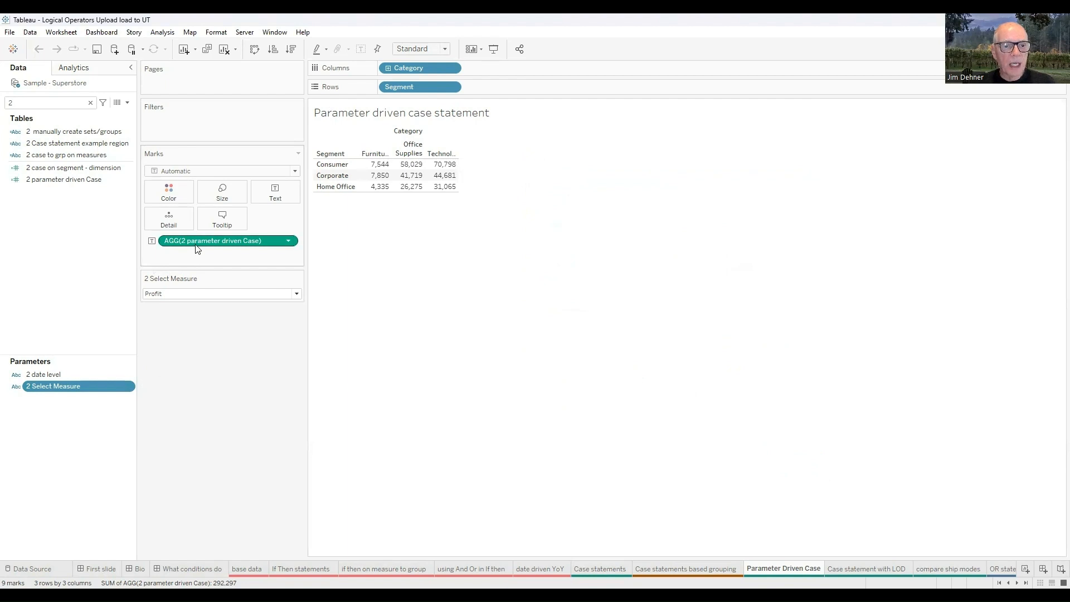
Open the "2 parameter driven Case" calculation below the worksheet table with enlarged formula text
click(53, 180)
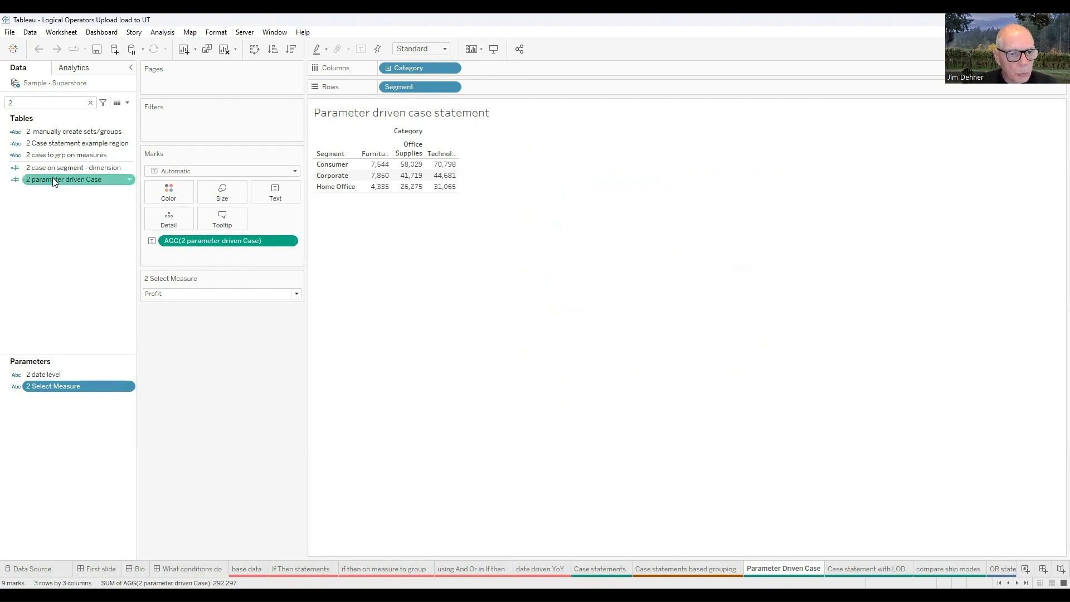
right_click(53, 180)
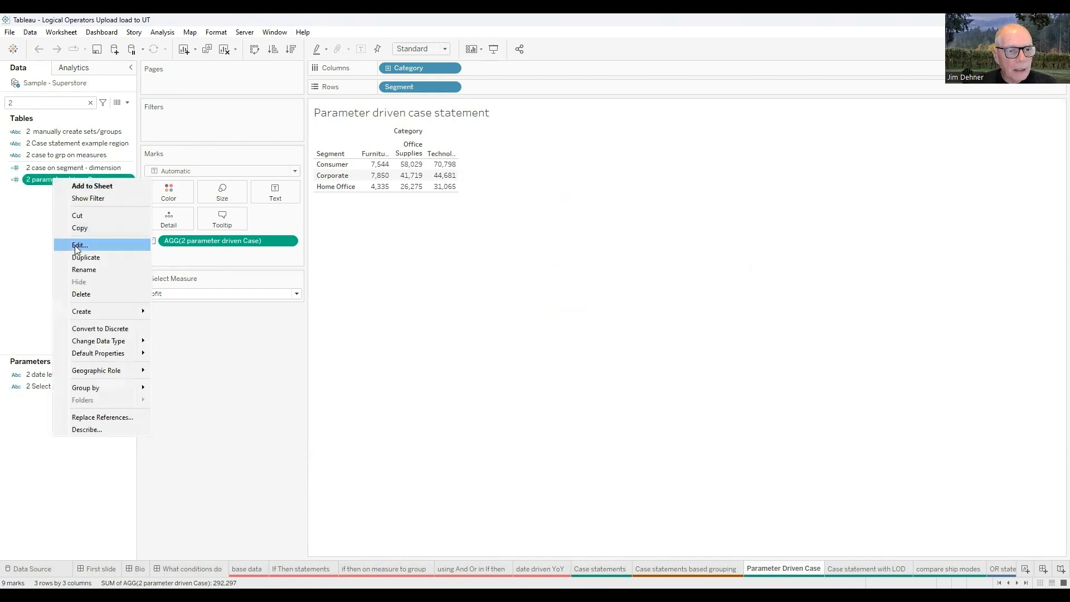
key(Return)
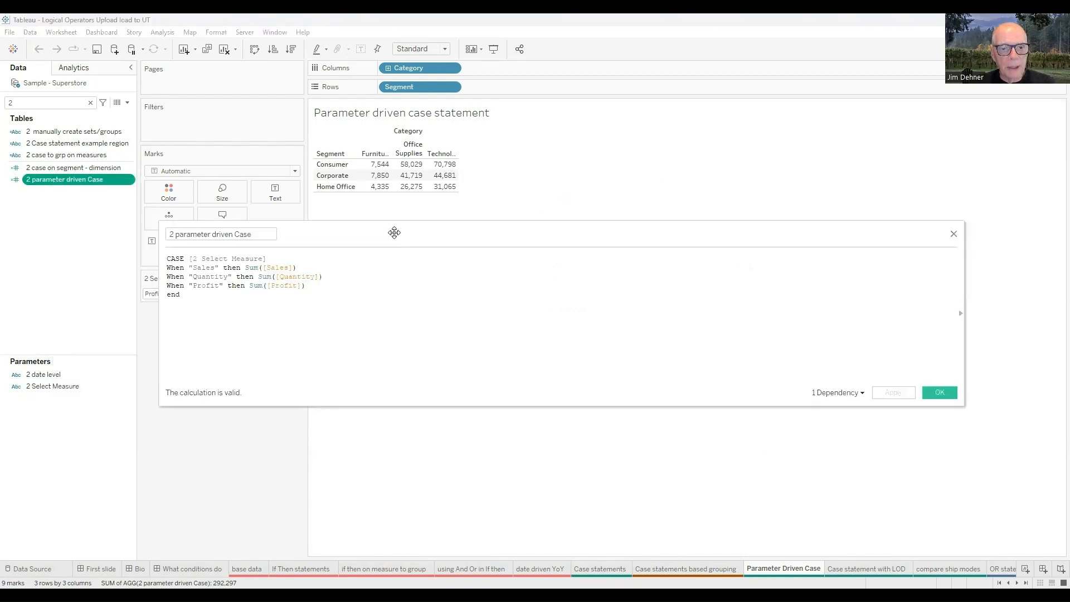
drag(394, 236, 620, 307)
scroll(700, 413, up, 5)
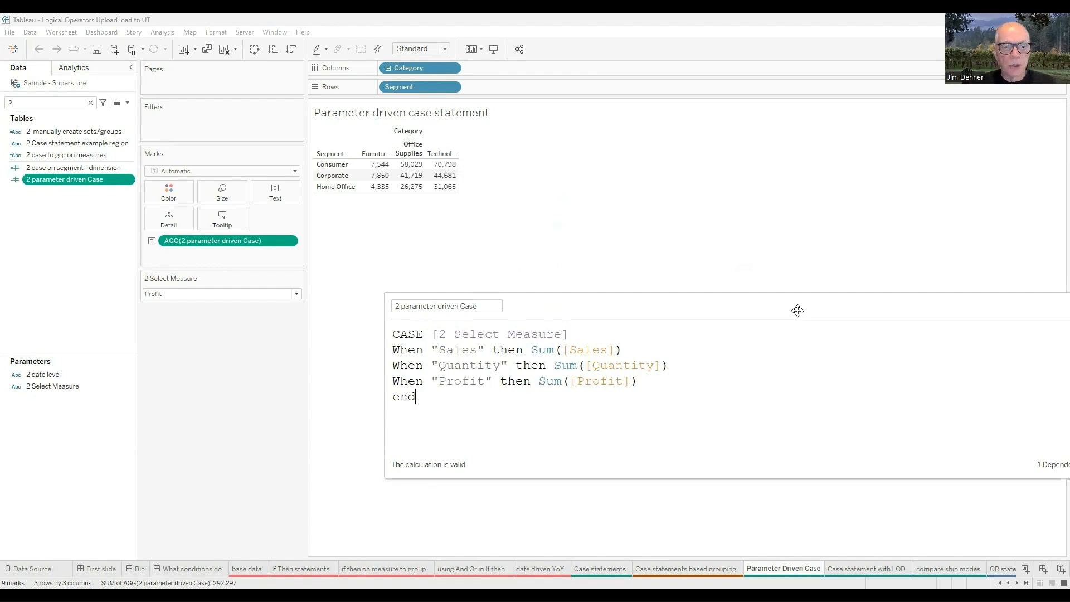
Keep the calculation open beside the parameter control and set the "2 Select Measure" parameter to Sales
drag(798, 310, 722, 319)
click(298, 293)
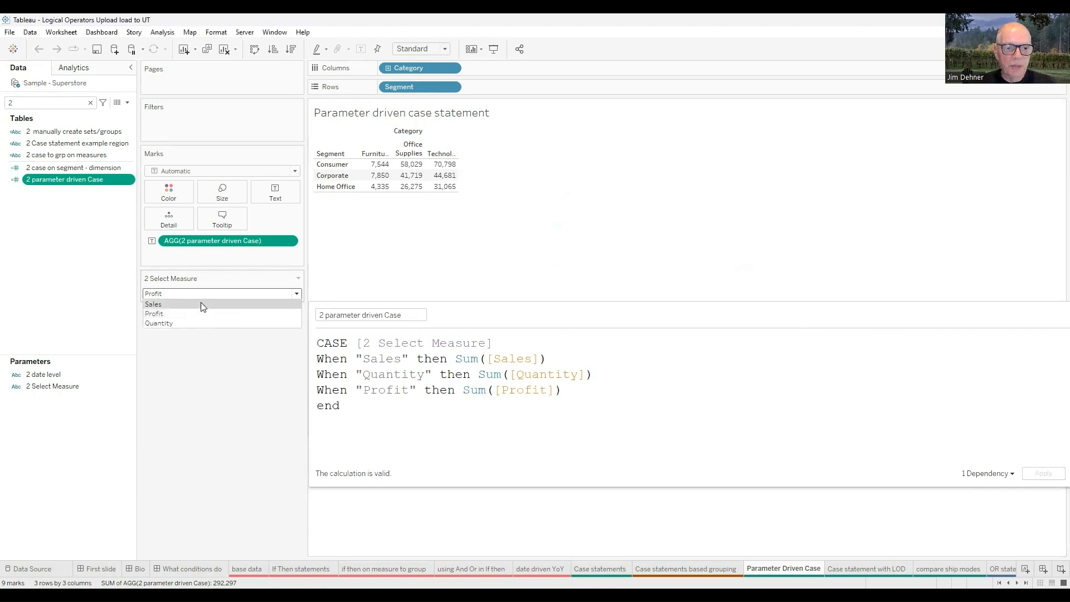
click(202, 305)
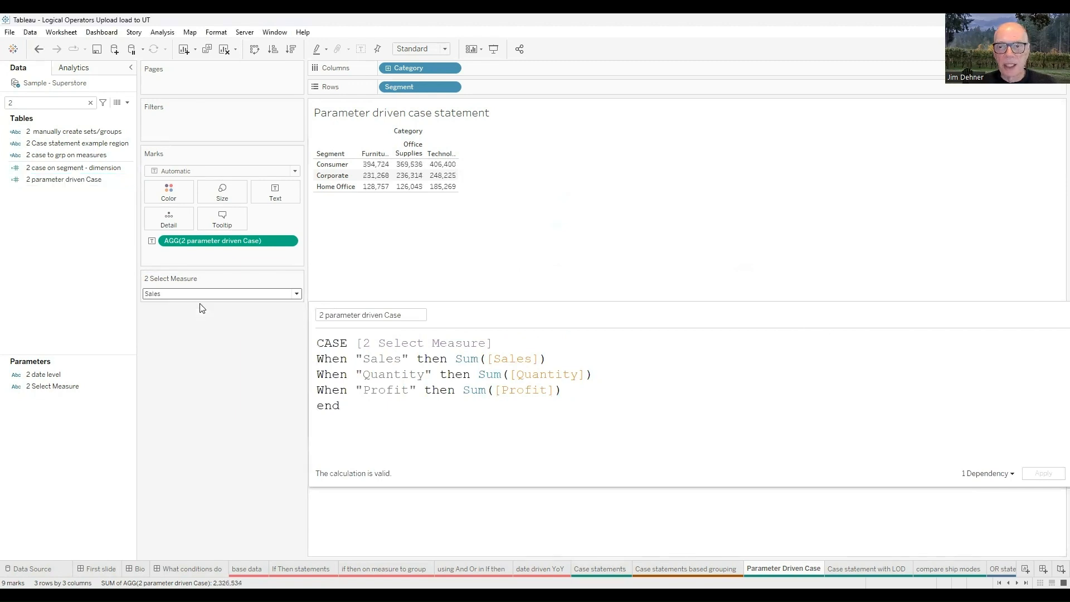
Switch the "2 Select Measure" parameter to Quantity and on to Profit, and close the "2 parameter driven Case" calculation
click(297, 293)
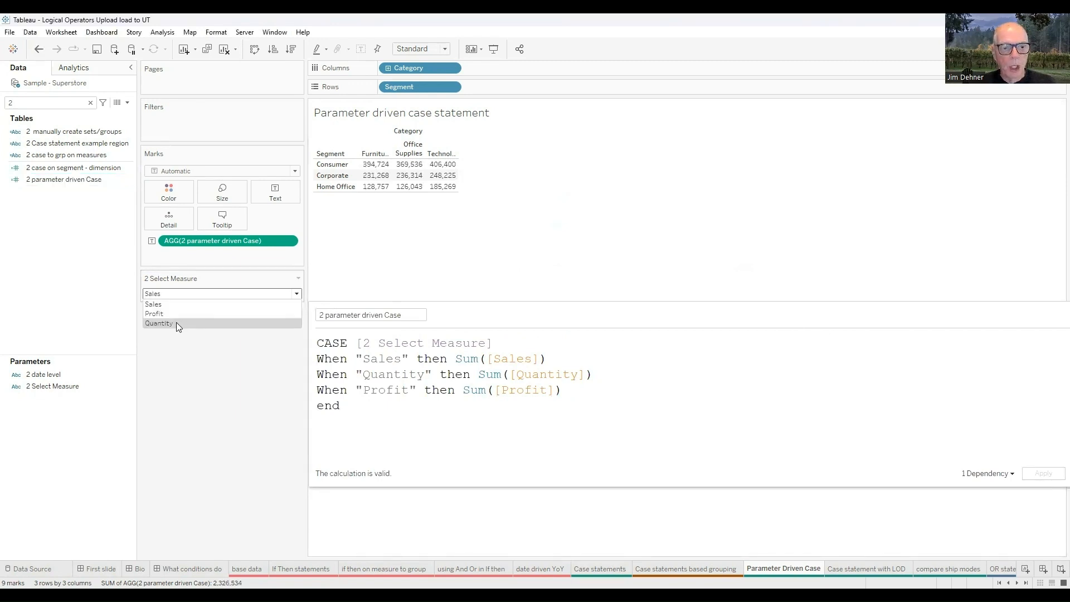
click(175, 323)
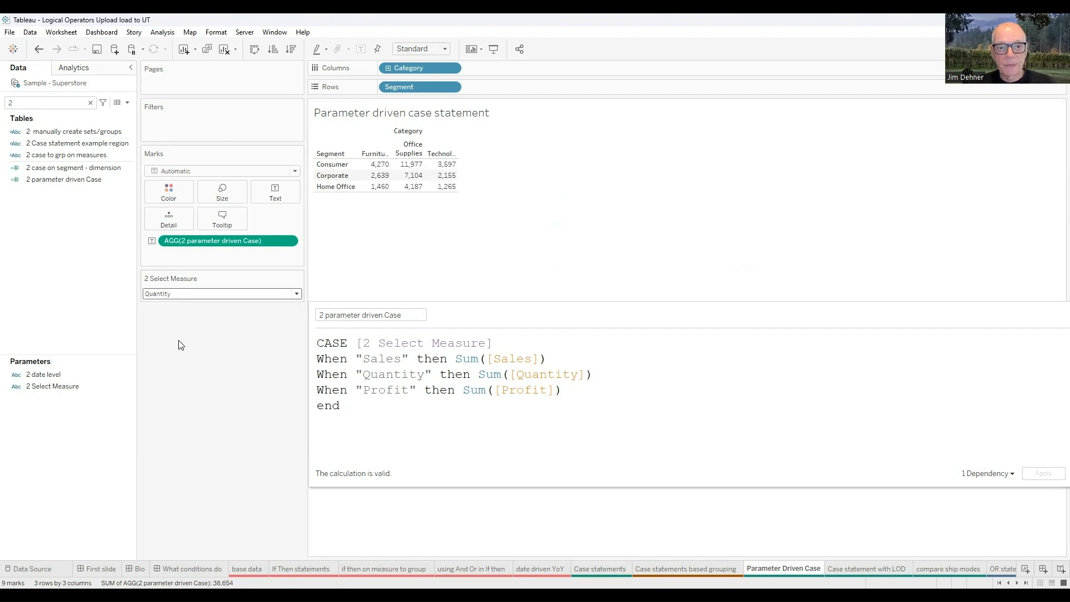
click(297, 294)
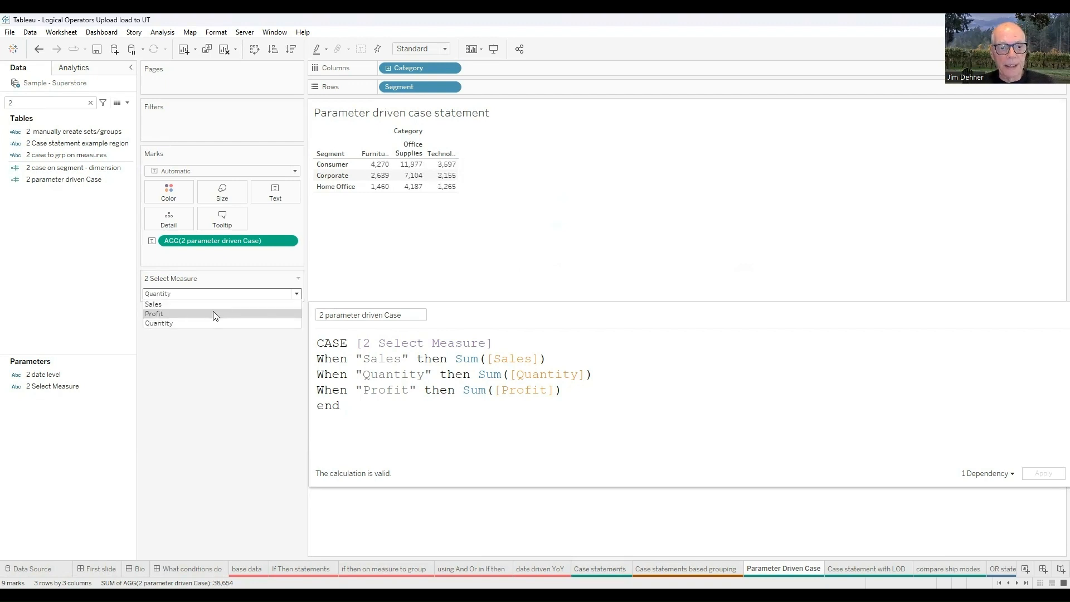
click(213, 315)
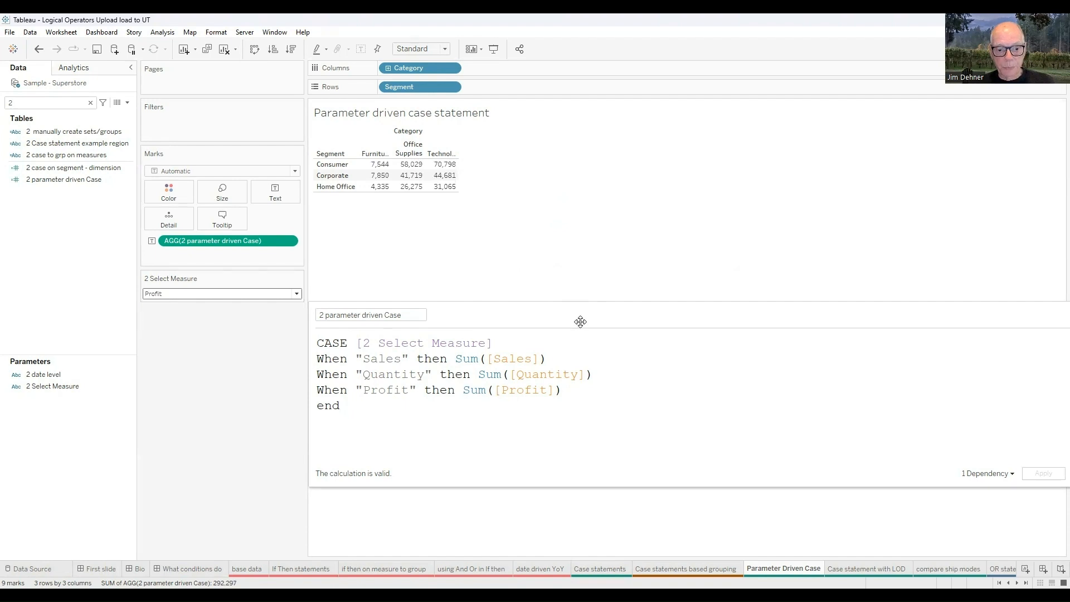
drag(433, 262, 433, 259)
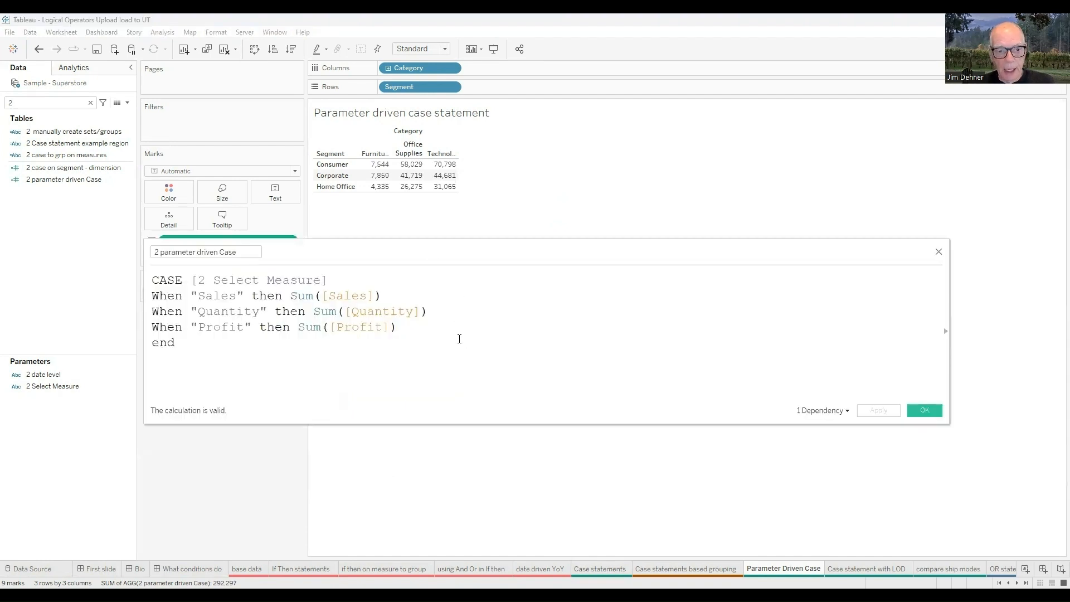
click(939, 252)
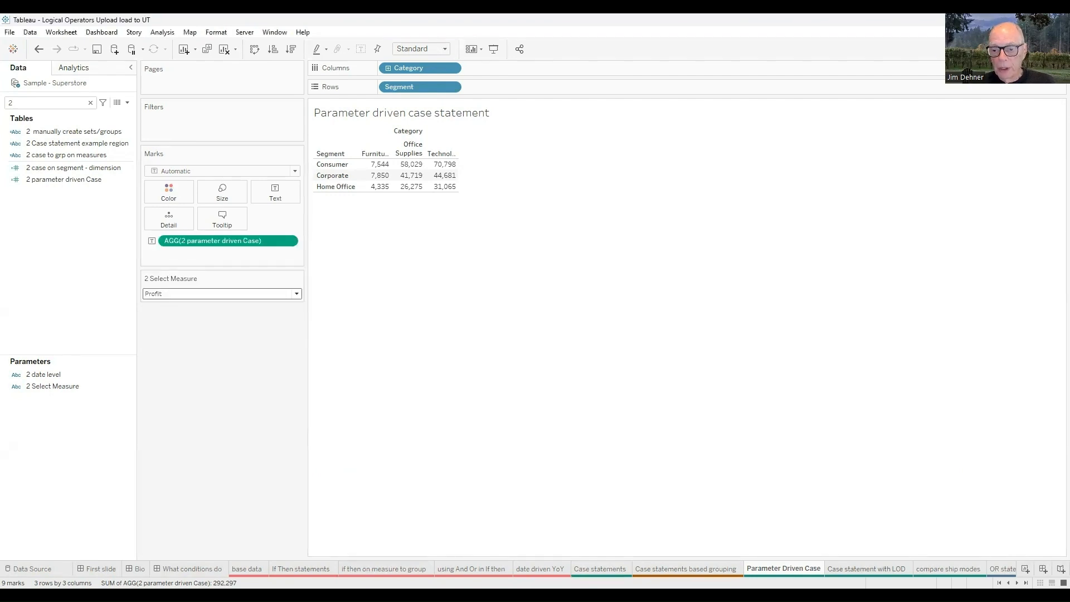
On the "Case statement with LOD" worksheet, open the "2 case to grp on measures" calculation
click(868, 568)
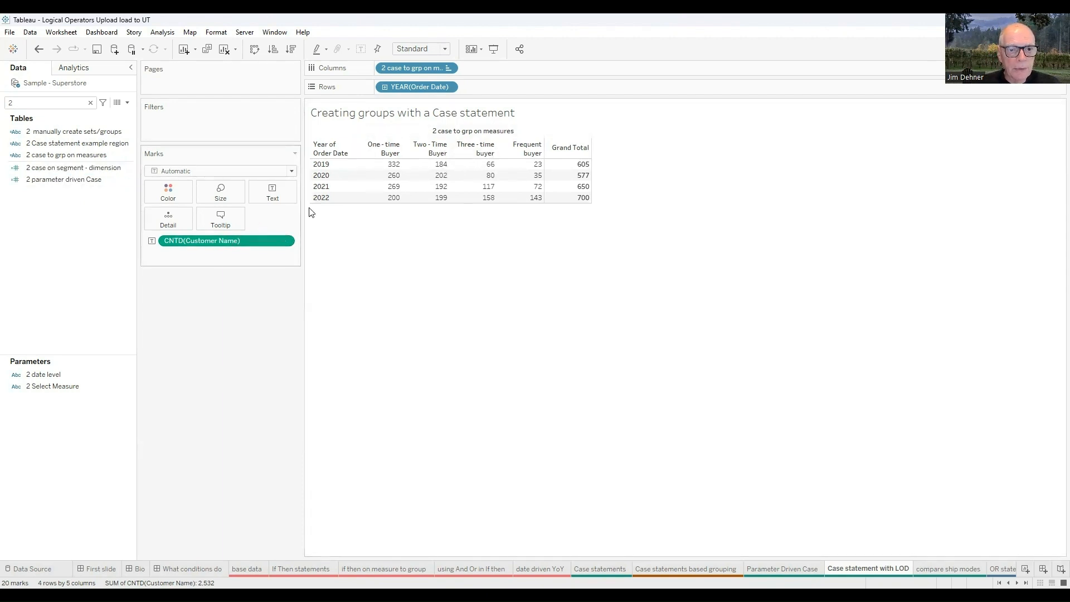
click(65, 168)
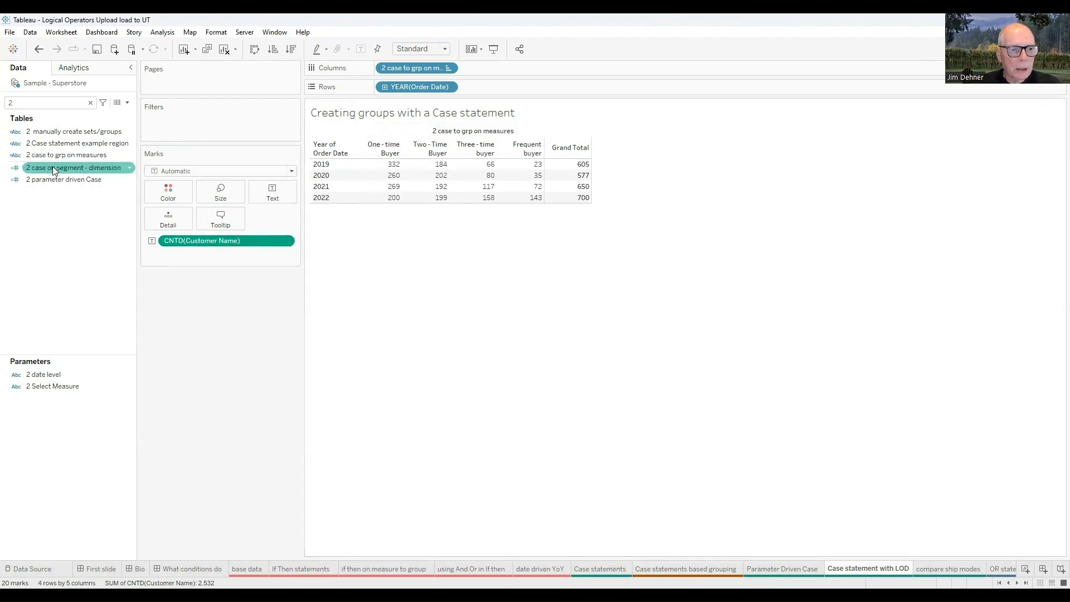
right_click(61, 157)
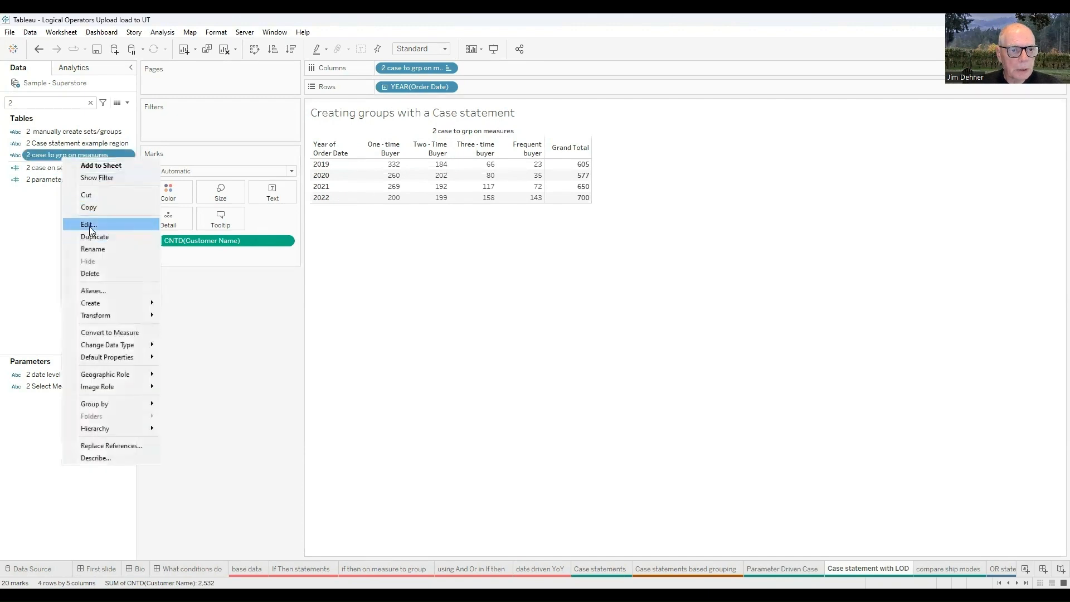
click(89, 224)
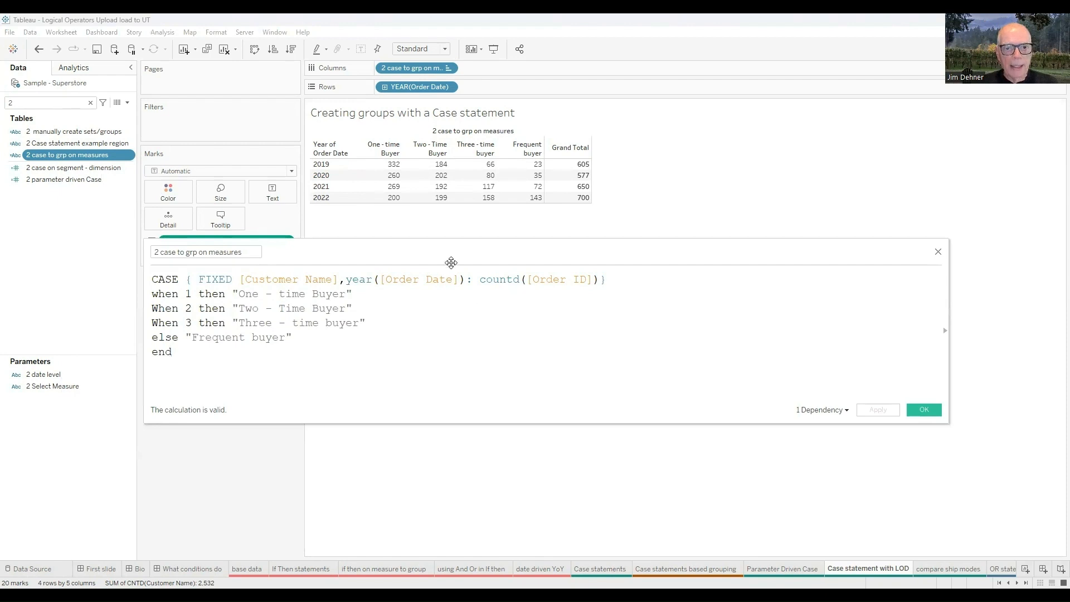
Compare the CASE formula with the worksheet table, highlight its FIXED expression counting orders per customer and year, and close the calculation
drag(456, 256, 507, 255)
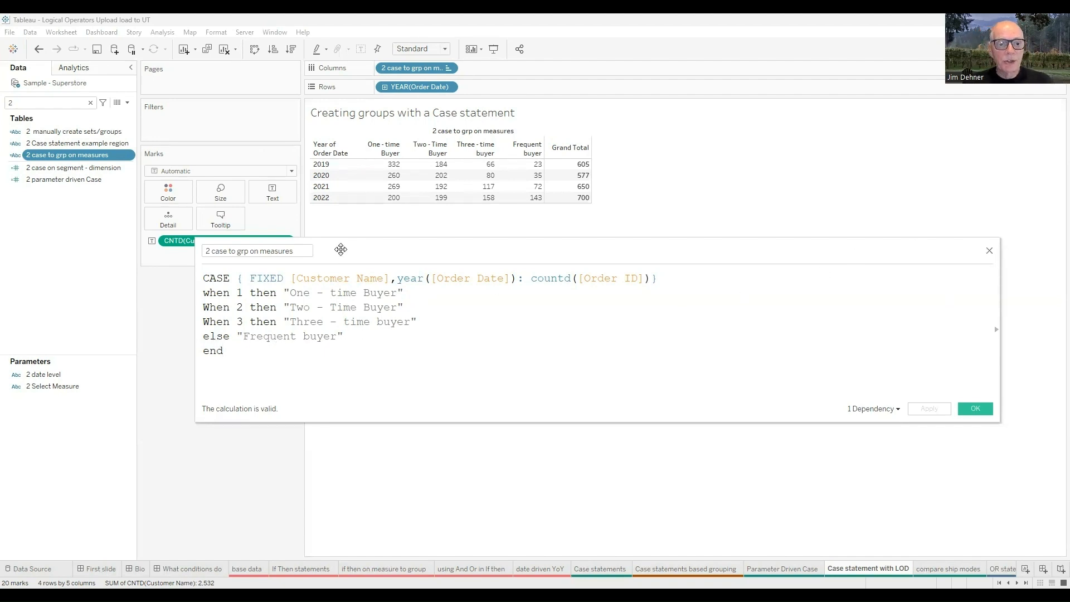
drag(504, 241, 418, 60)
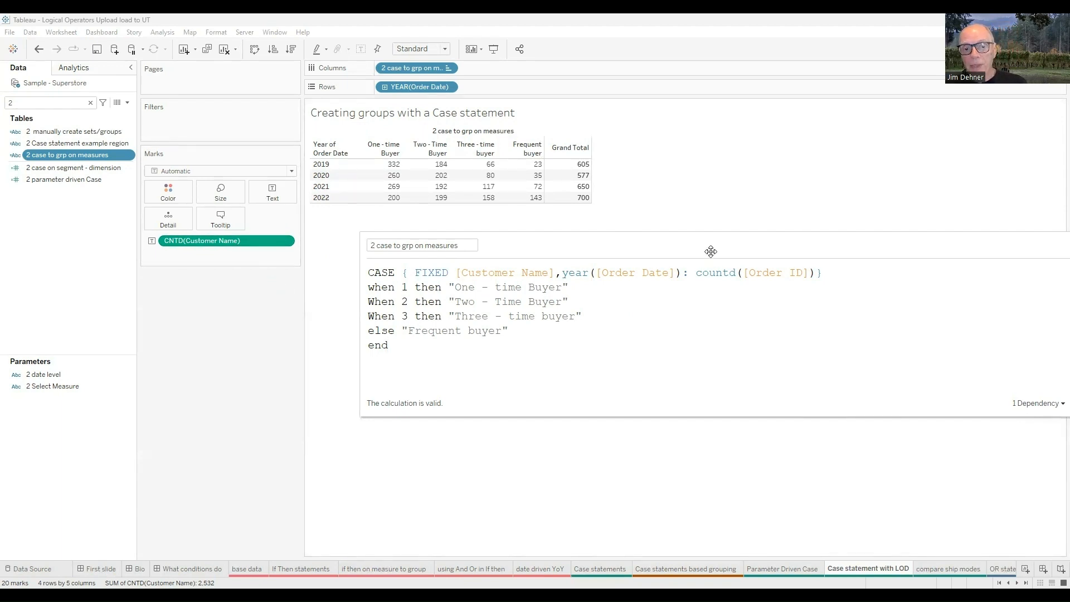
drag(710, 251, 635, 254)
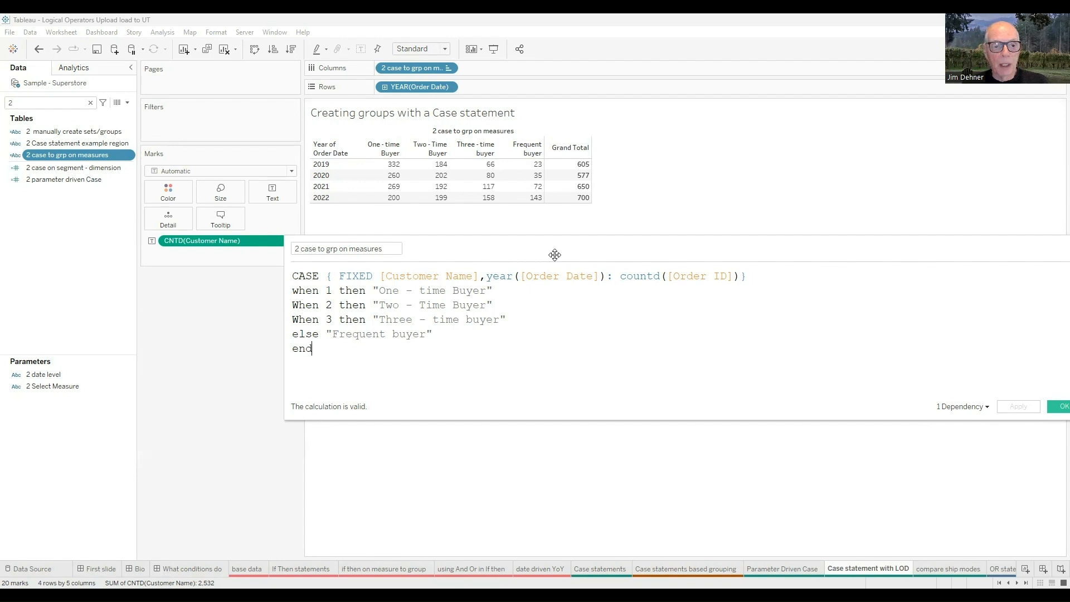
drag(554, 255, 432, 248)
drag(203, 270, 535, 279)
drag(627, 277, 642, 273)
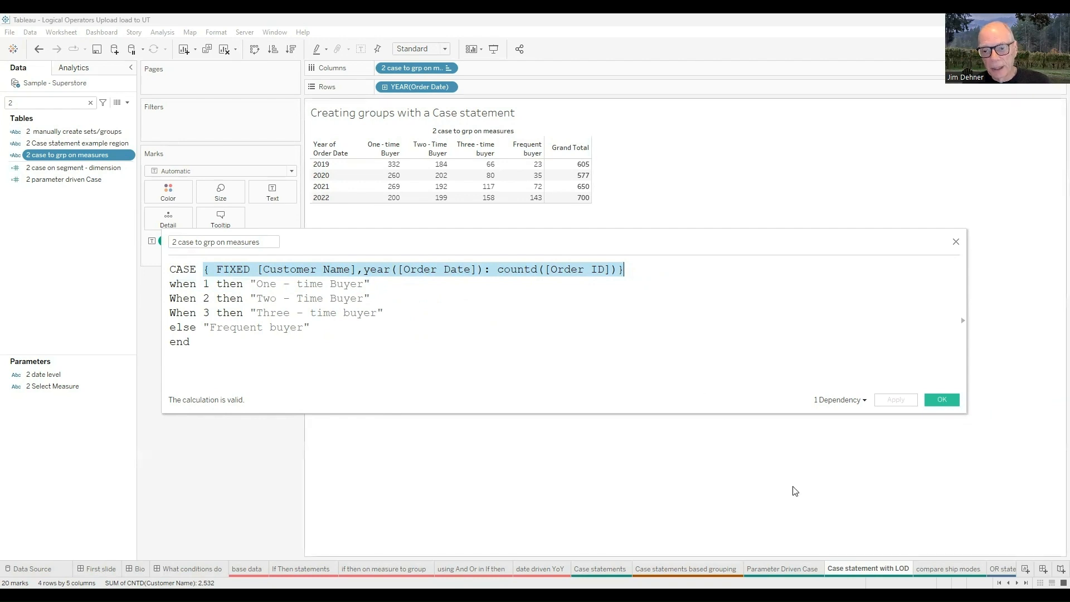
click(940, 402)
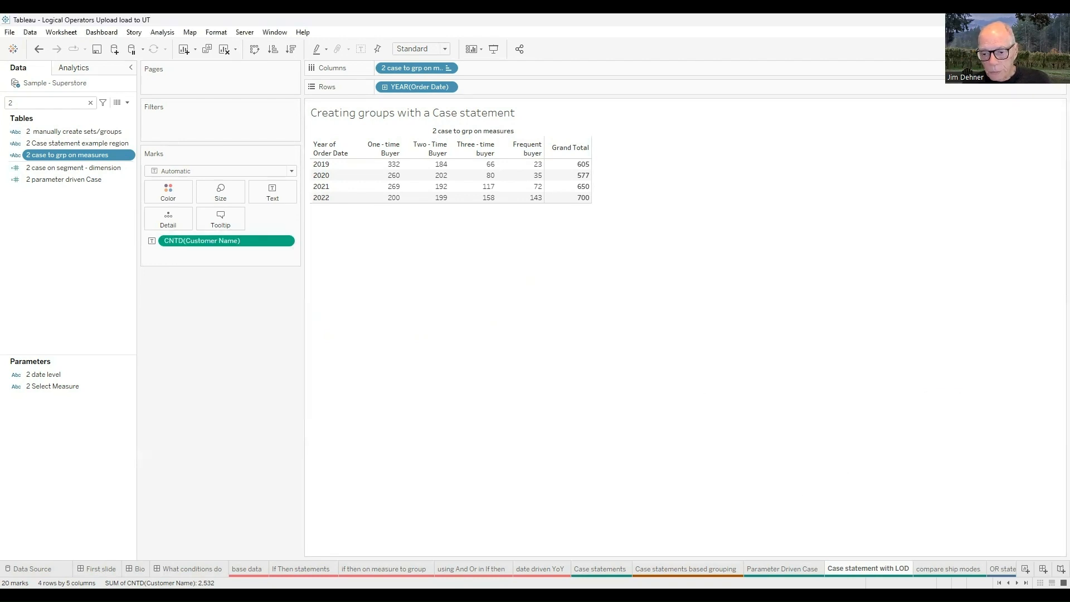
On the "compare ship modes" worksheet, examine the "2 manually create sets/groups" calculation with enlarged formula text and close it
click(948, 569)
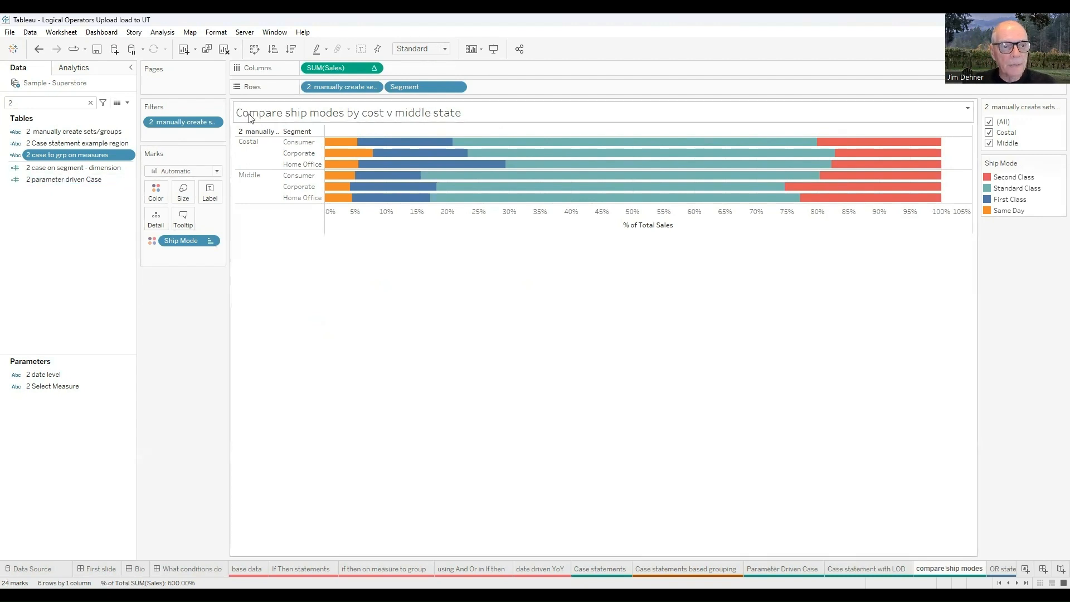
right_click(81, 130)
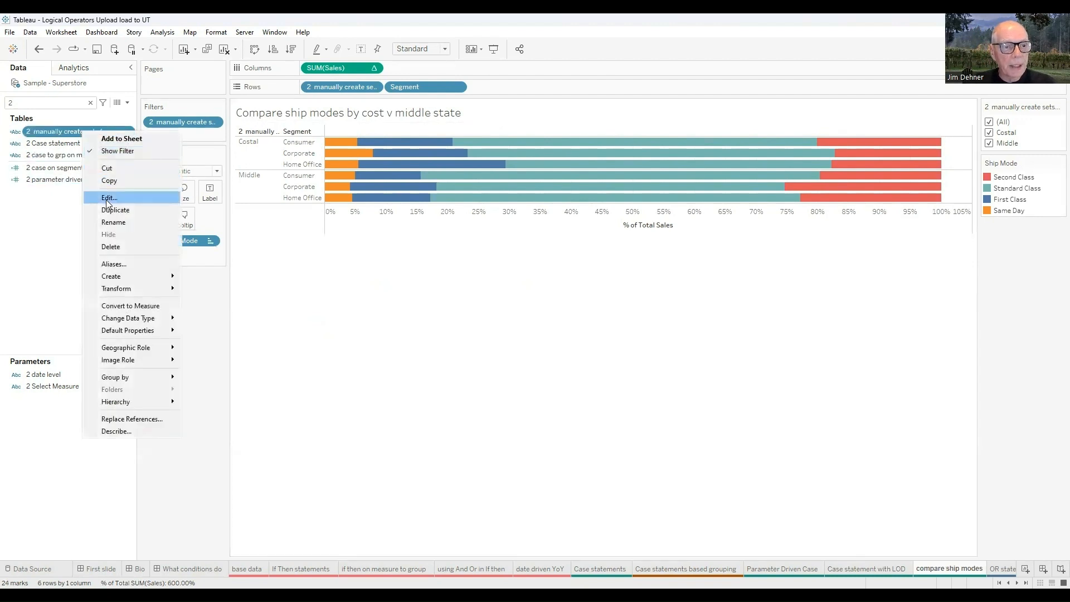
click(107, 198)
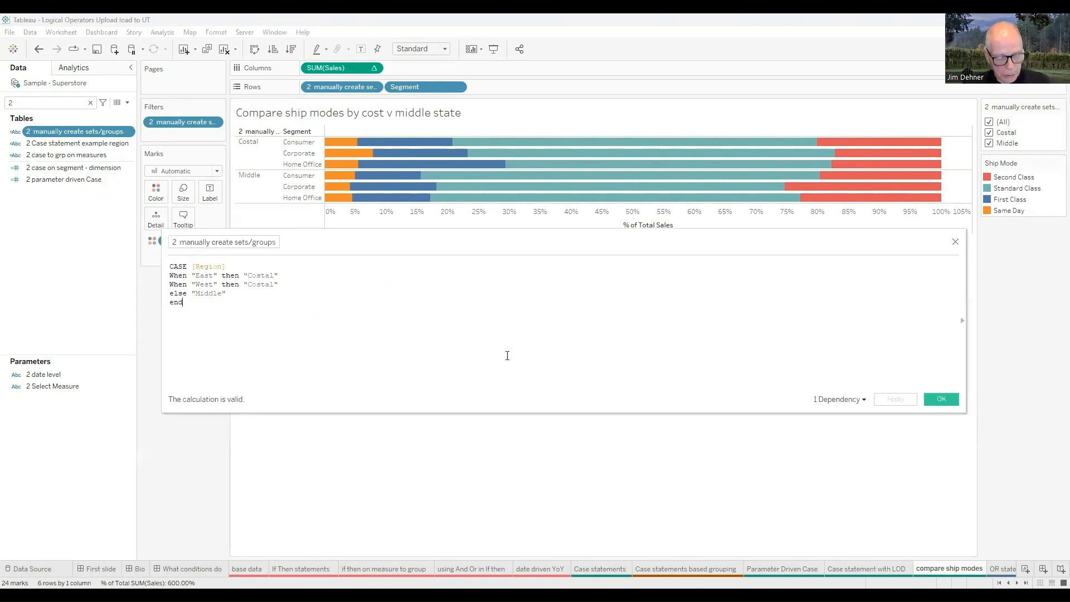
scroll(509, 360, up, 2)
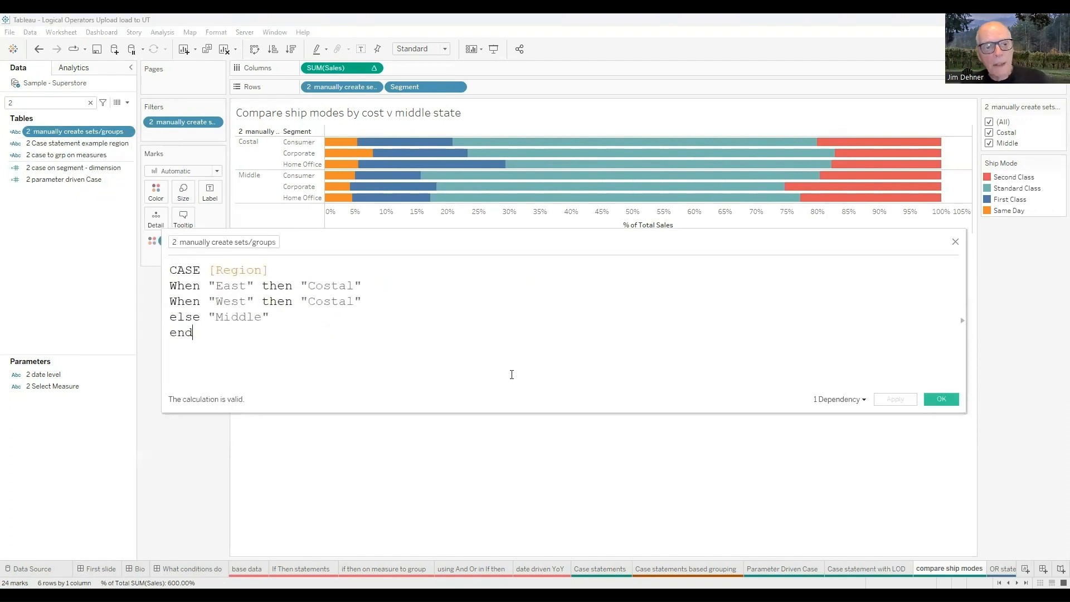
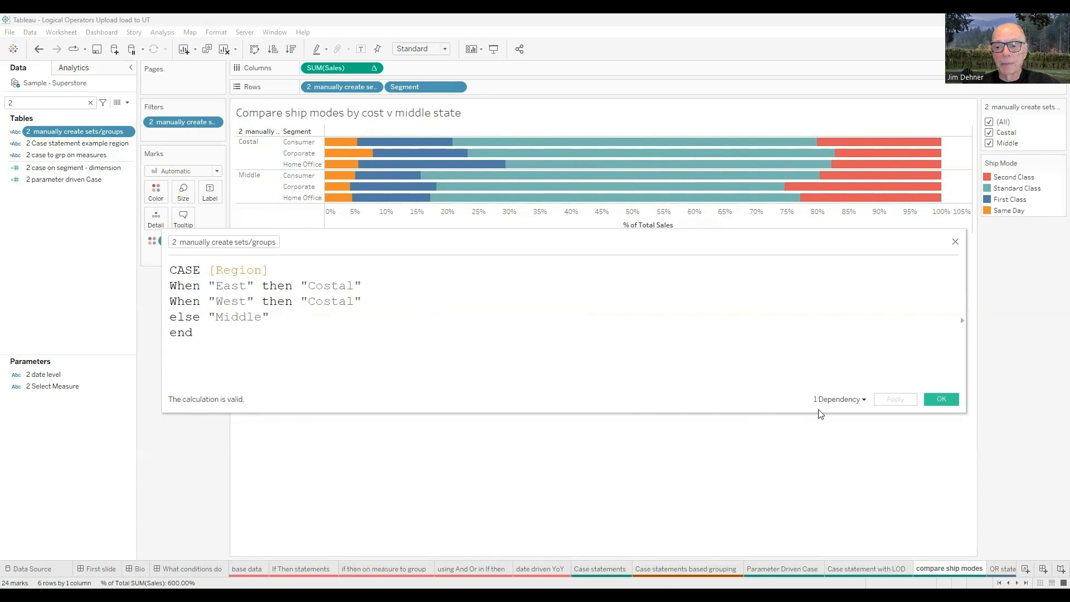
click(936, 399)
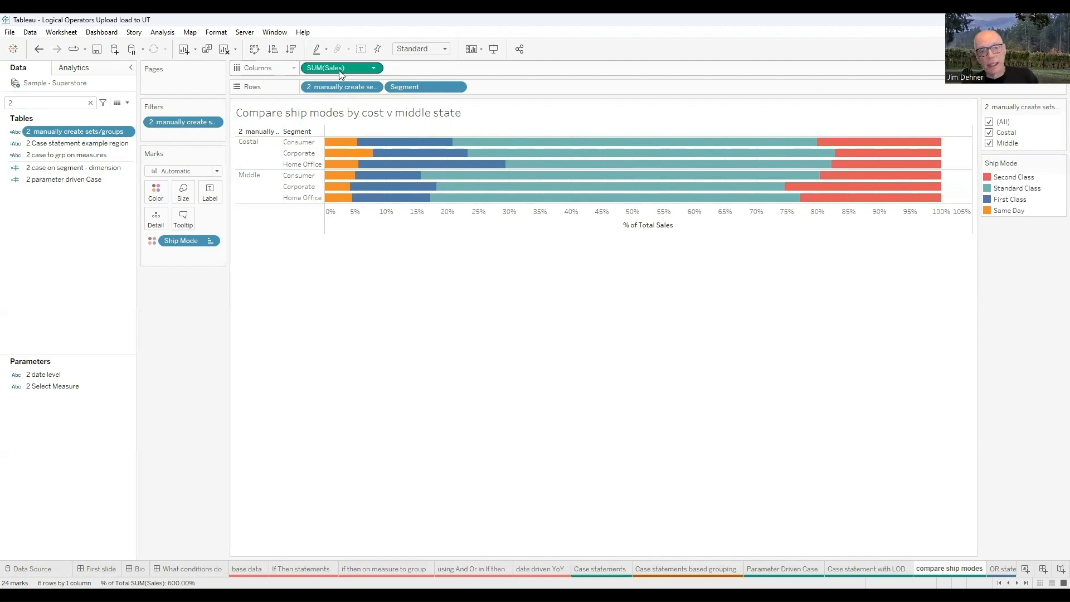
Examine the table calculation settings of SUM(Sales), including calculation type and Compute Using, and close them
click(374, 68)
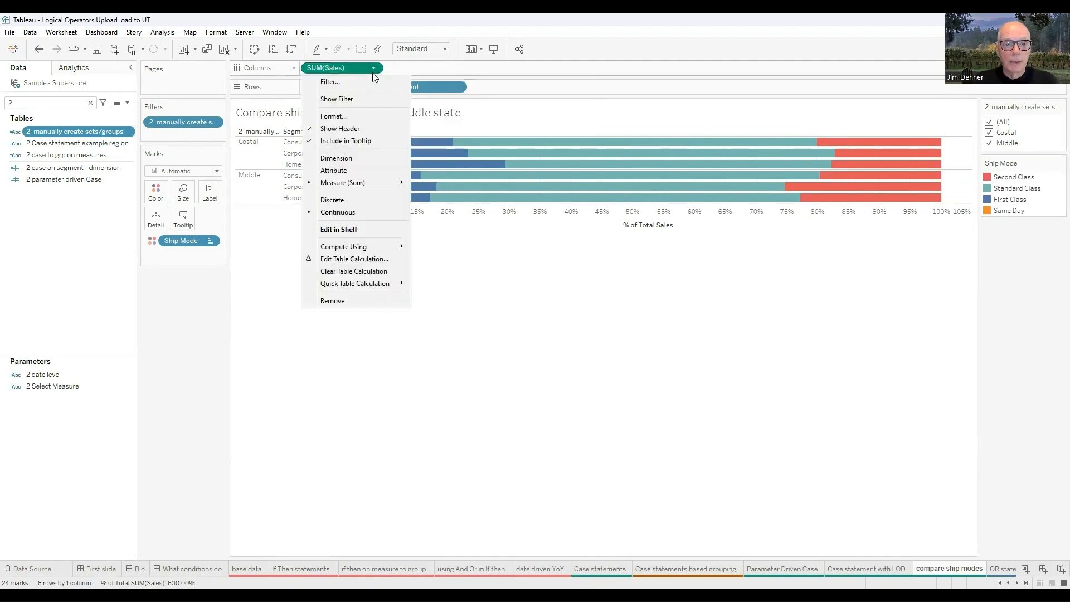
click(366, 263)
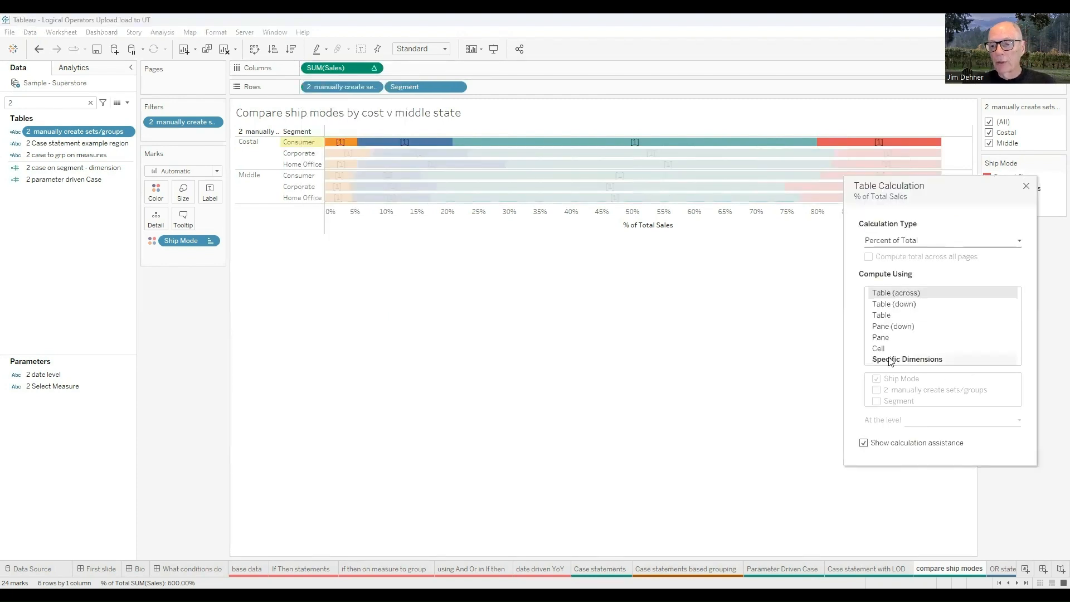
click(1026, 187)
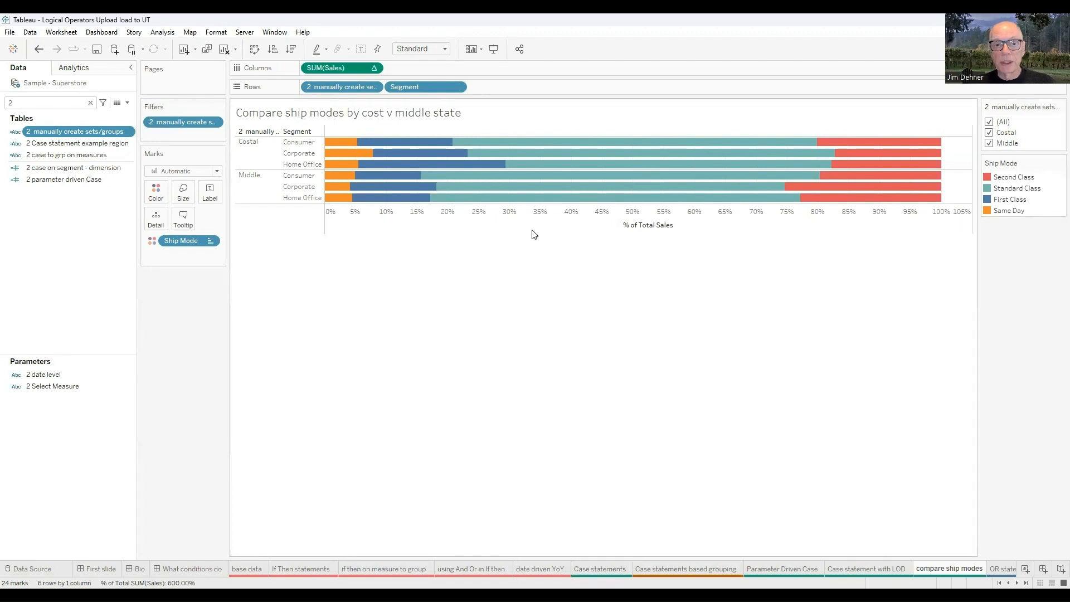
Remove Segment from the rows of the ship mode comparison chart
click(413, 88)
key(Delete)
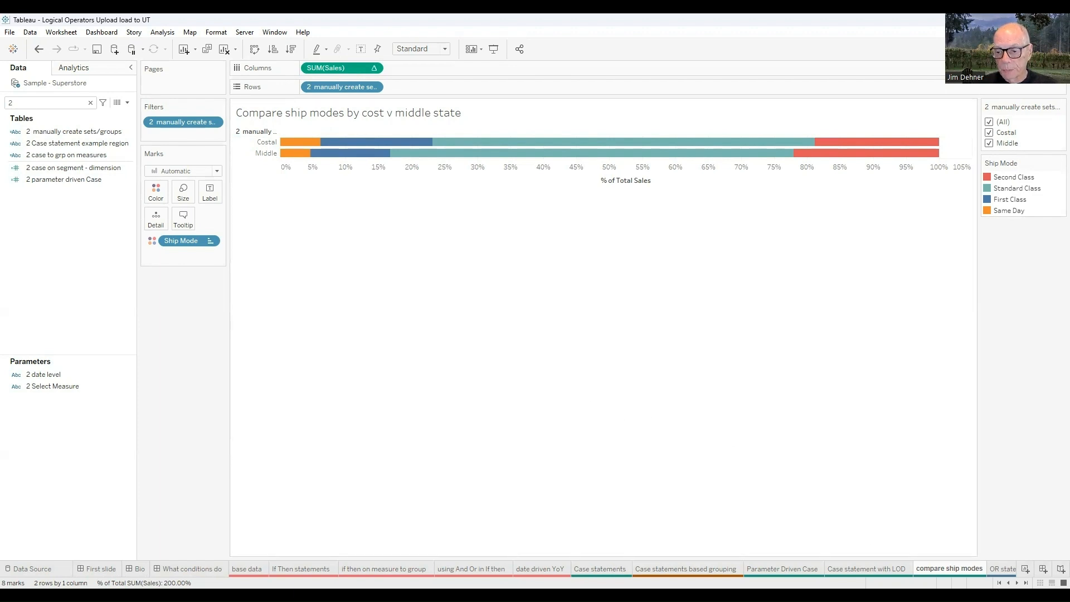
View the "OR statement" worksheet and open the "Or on scatter plot" worksheet
click(1017, 583)
click(1018, 583)
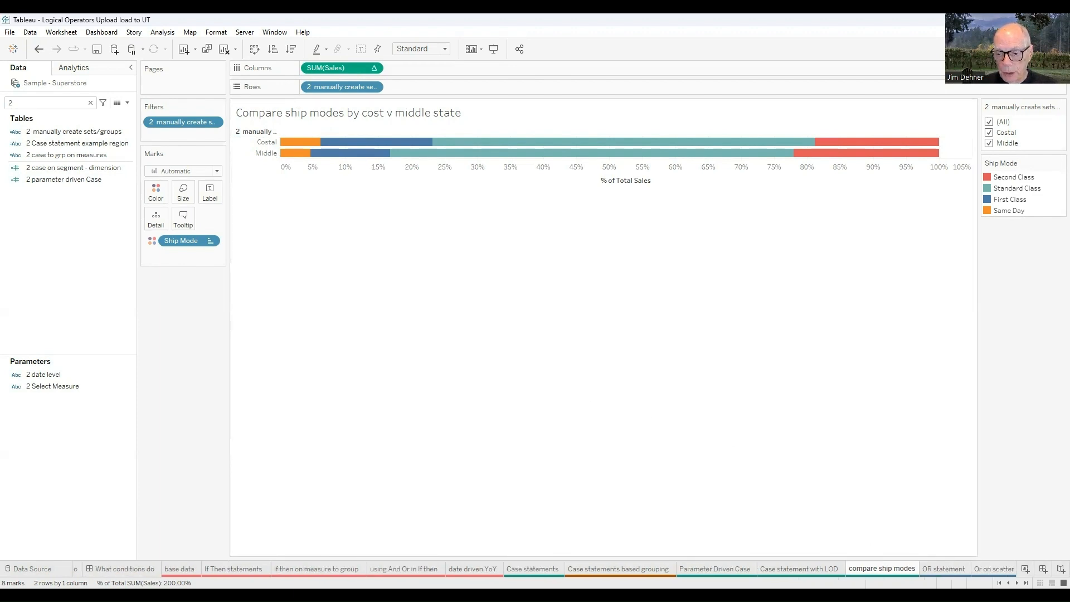
click(1017, 583)
click(1017, 583)
click(1017, 583)
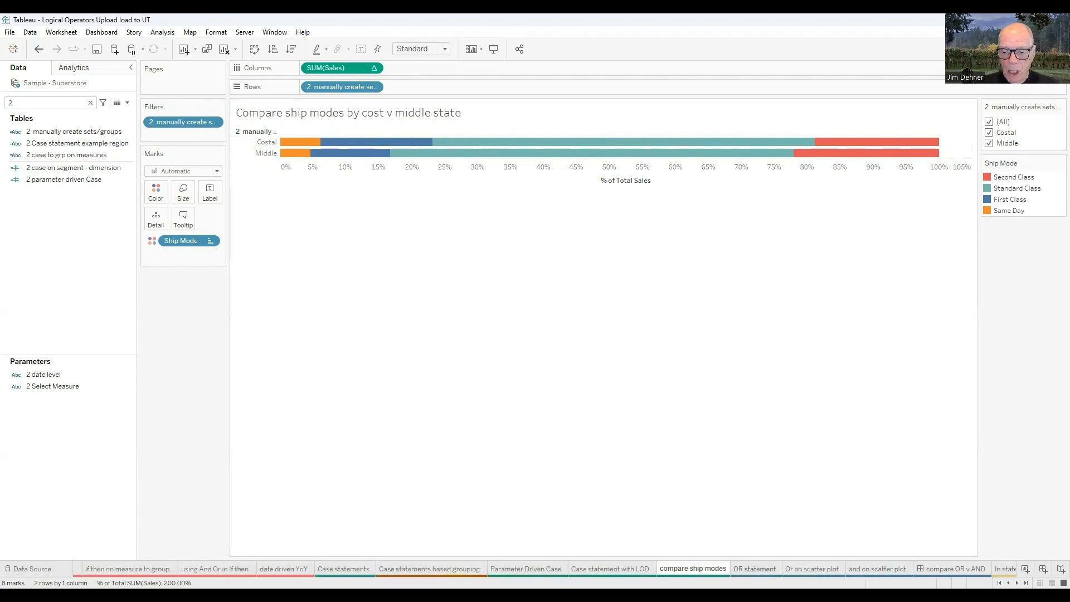
click(755, 569)
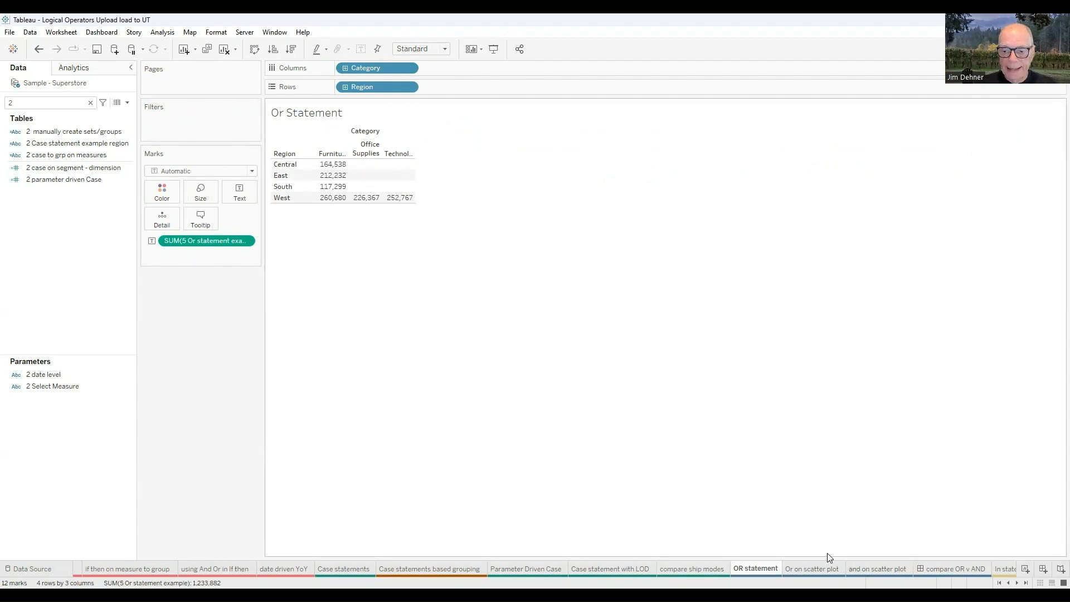
click(809, 568)
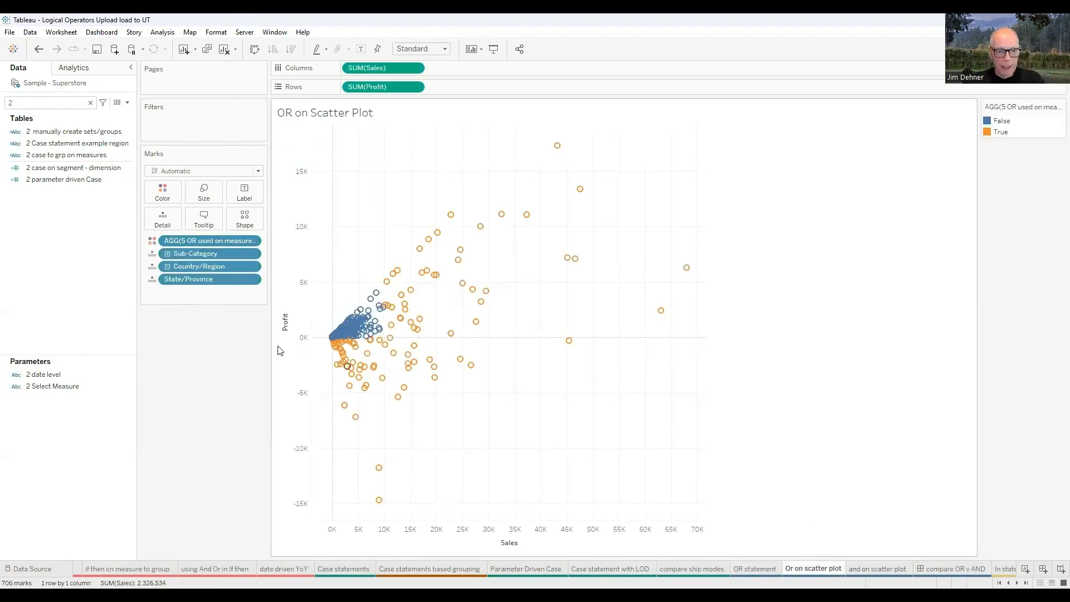
Search the data fields for 5 and open the "5 OR used on measures tf filter" calculation
click(40, 100)
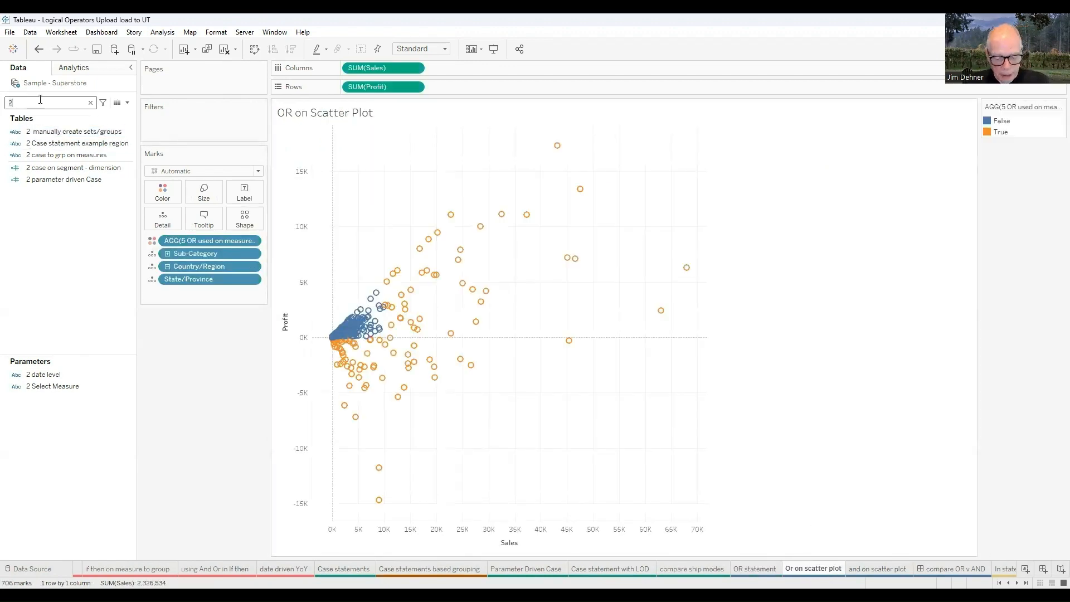
key(BackSpace)
text(5)
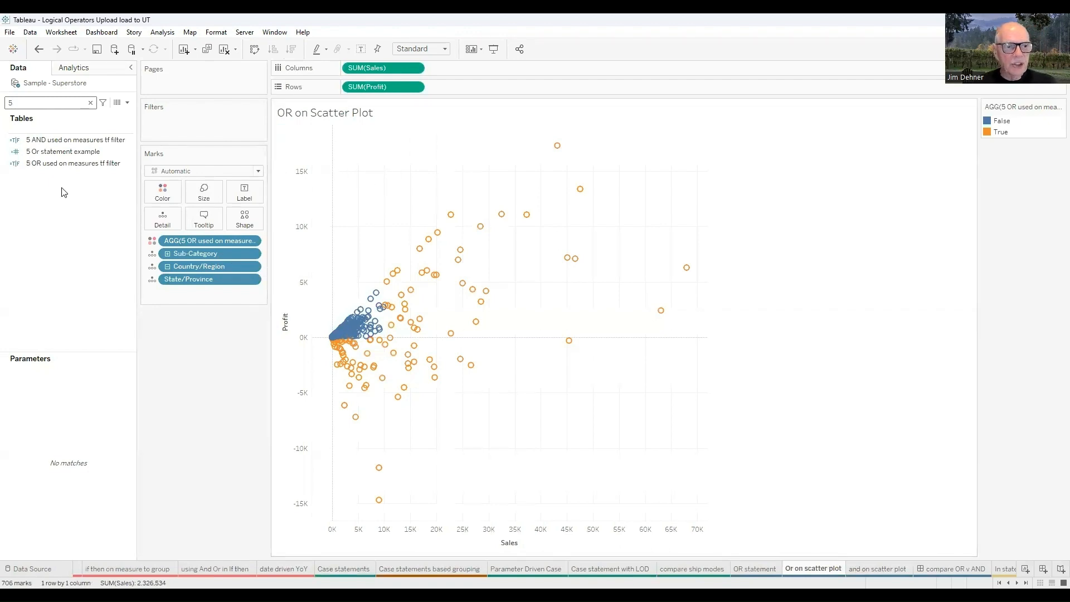
click(56, 165)
right_click(57, 170)
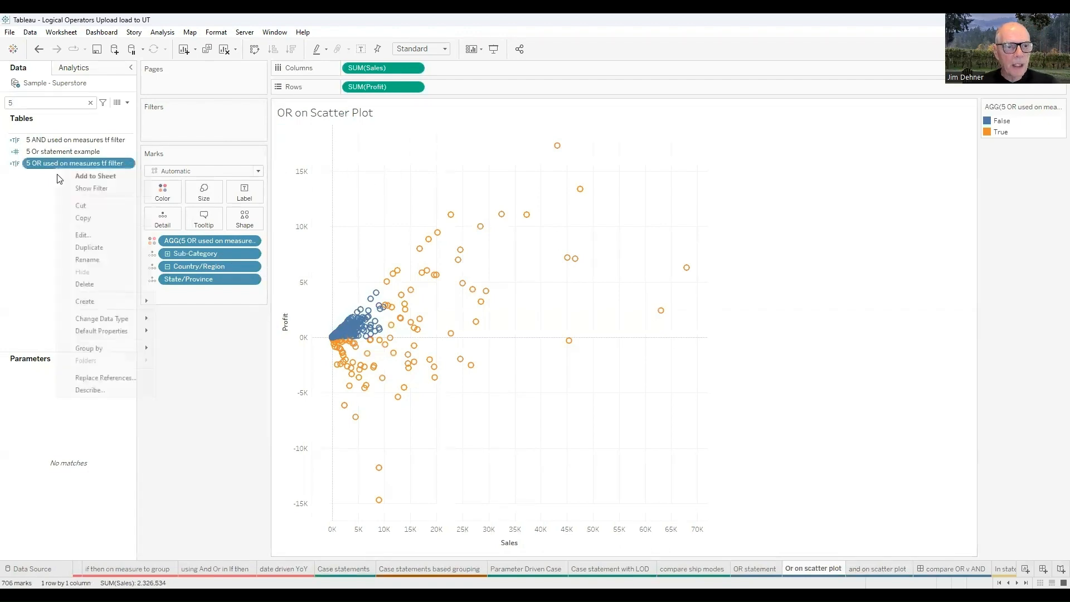
click(84, 235)
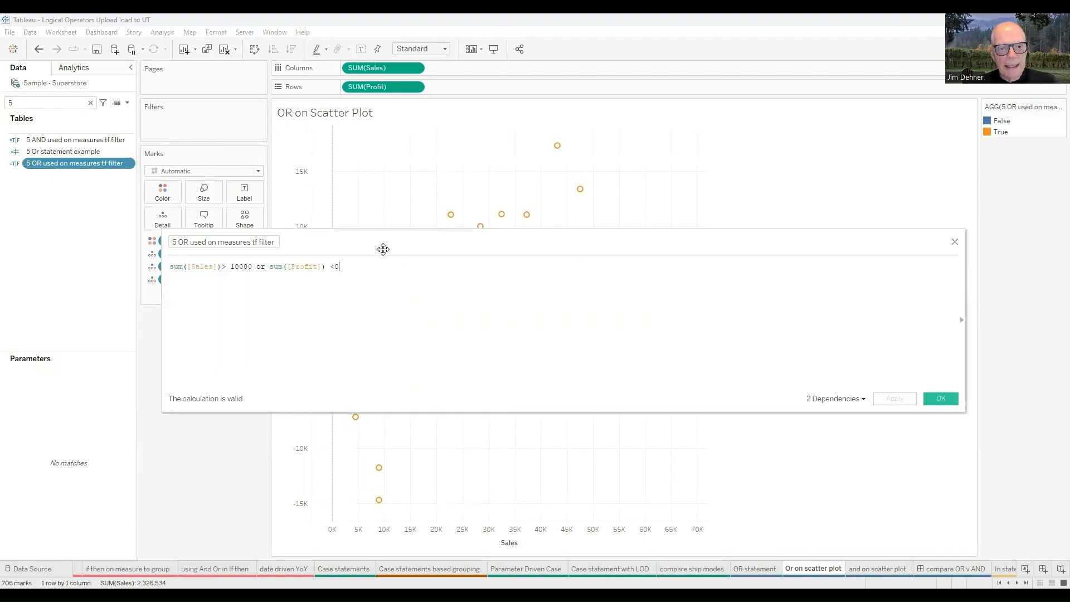
Enlarge the OR formula text and place the calculation window clear of most scatter plot marks for comparison
drag(383, 248, 580, 368)
scroll(631, 453, up, 4)
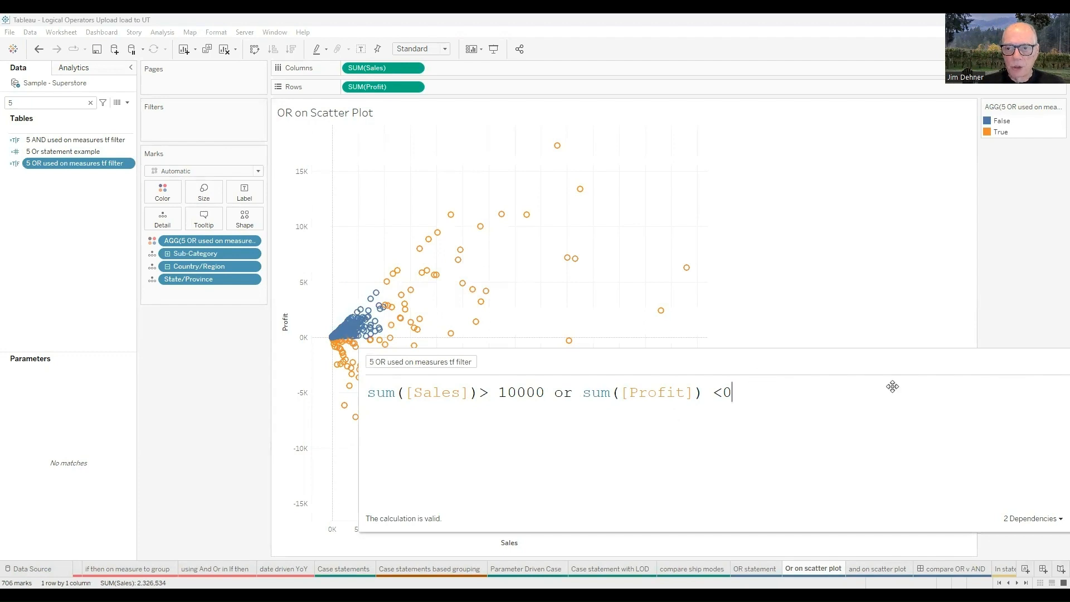
drag(893, 387, 1069, 393)
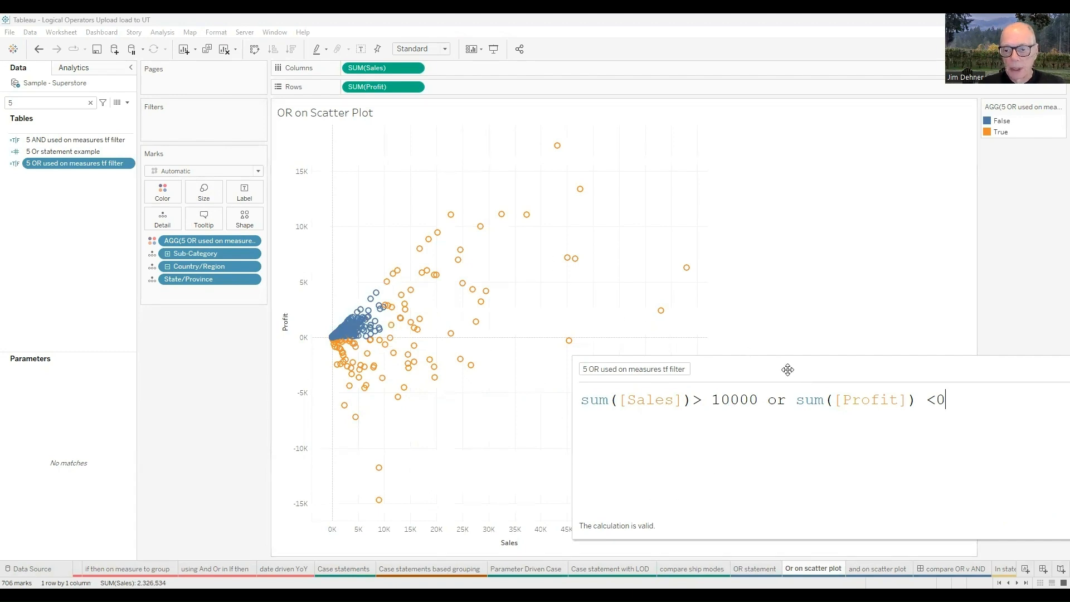
Open the "and on scatter plot" worksheet and bring up its "5 AND used on measures tf filter" calculation
drag(788, 369, 559, 269)
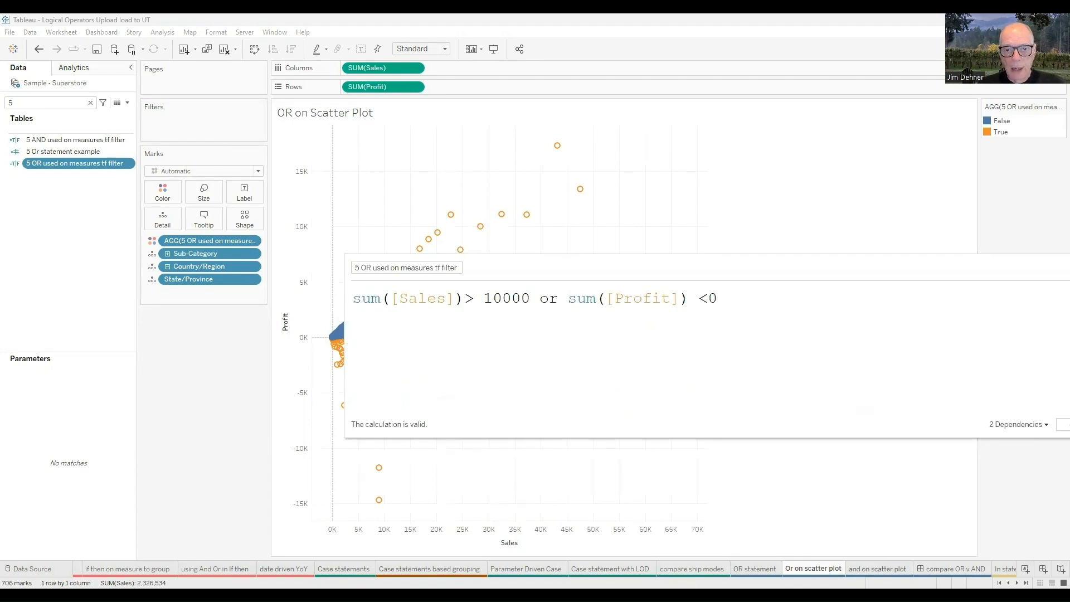
key(ctrl+Tab)
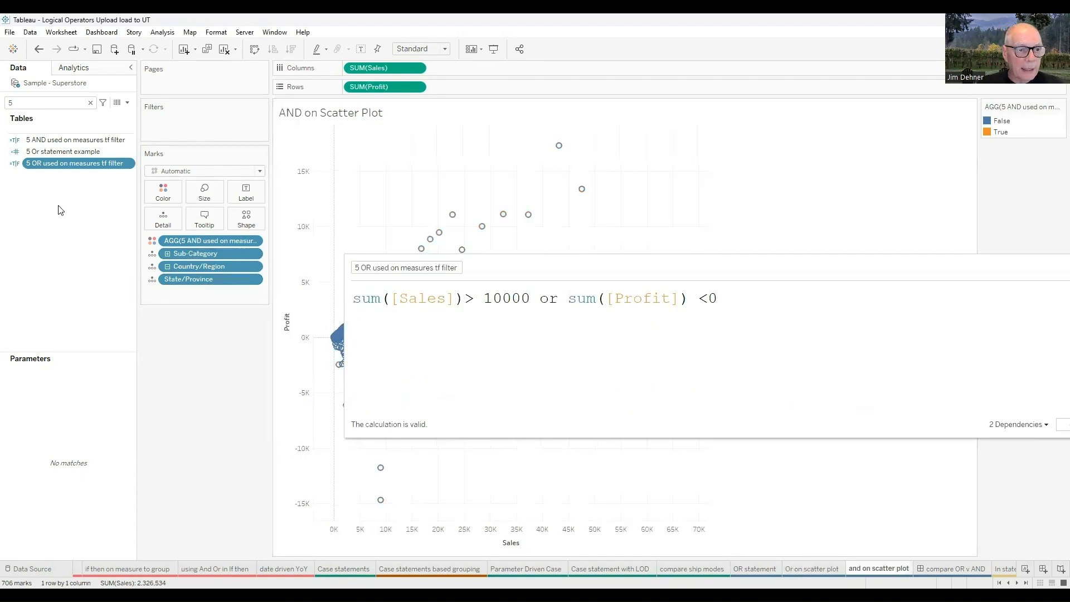
right_click(56, 141)
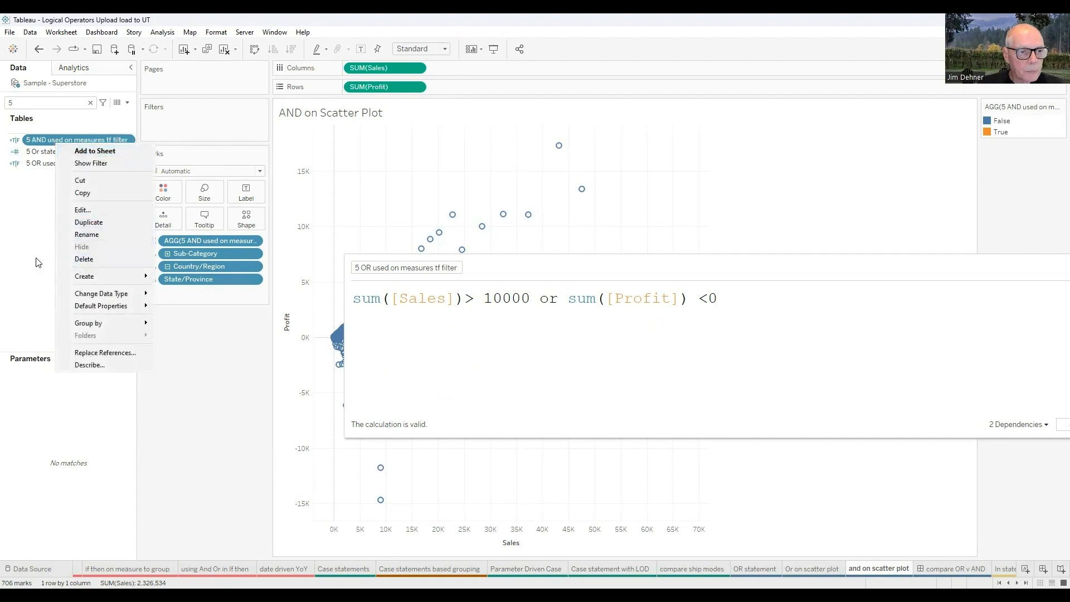
key(Escape)
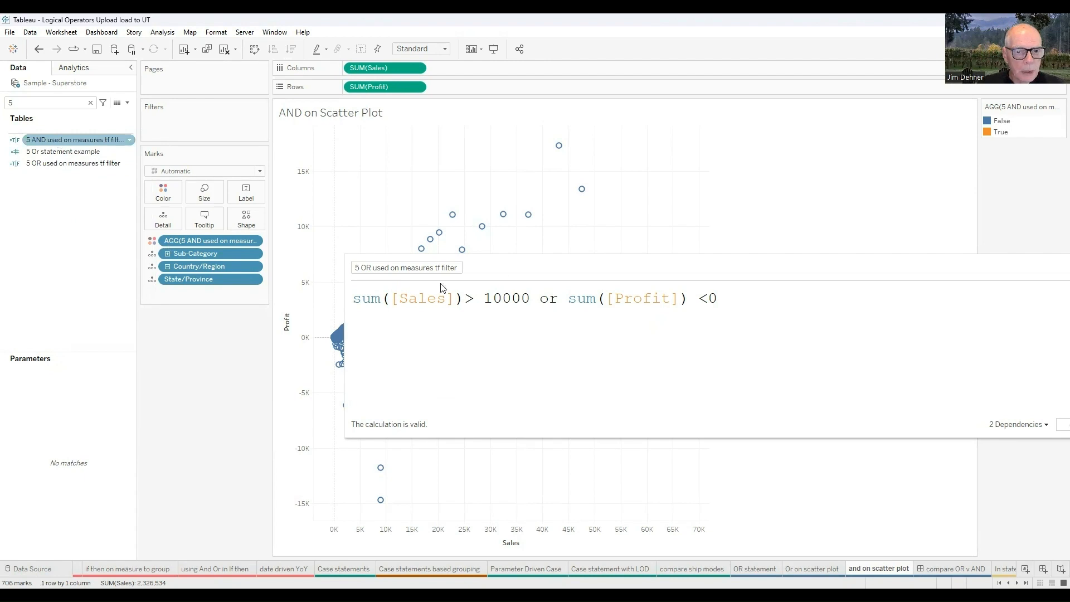
drag(500, 273, 579, 289)
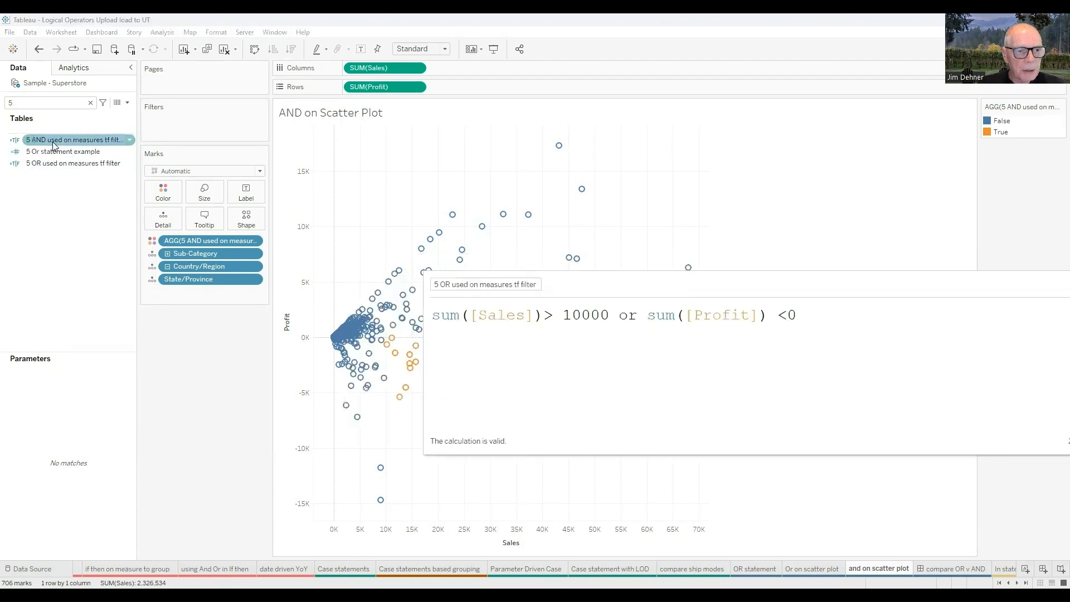
right_click(54, 141)
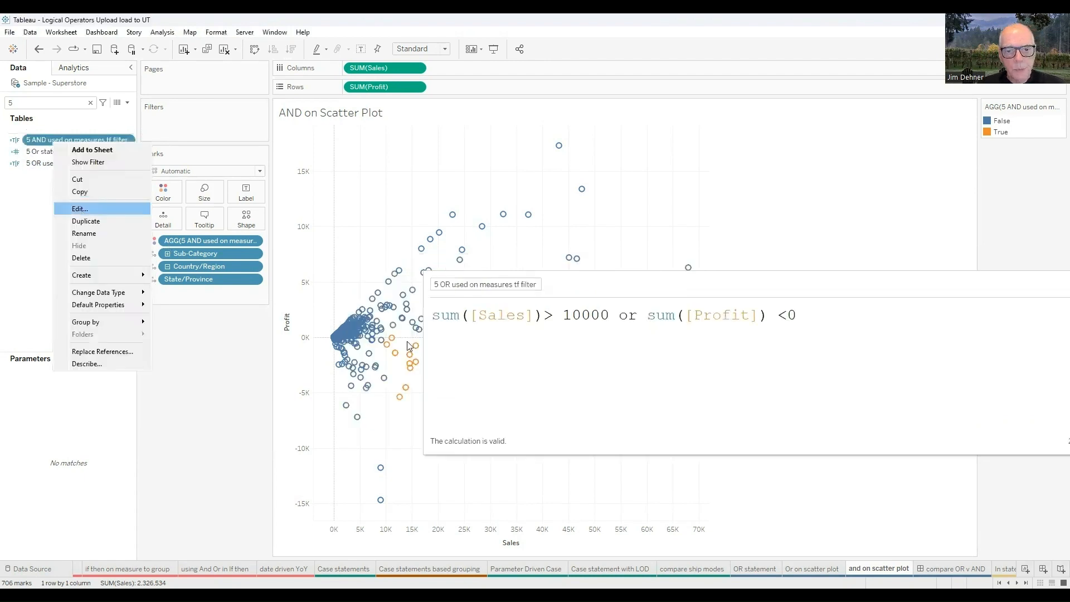
click(83, 211)
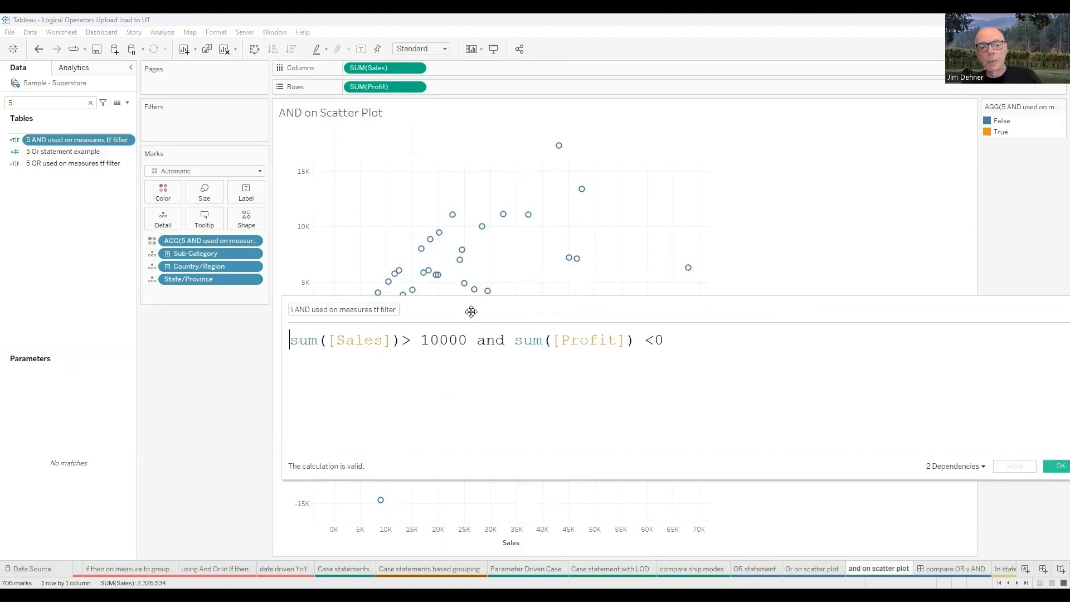
Highlight "and" in the formula, move the calculation window clear of the orange marks for comparison, and close it
drag(505, 341, 477, 342)
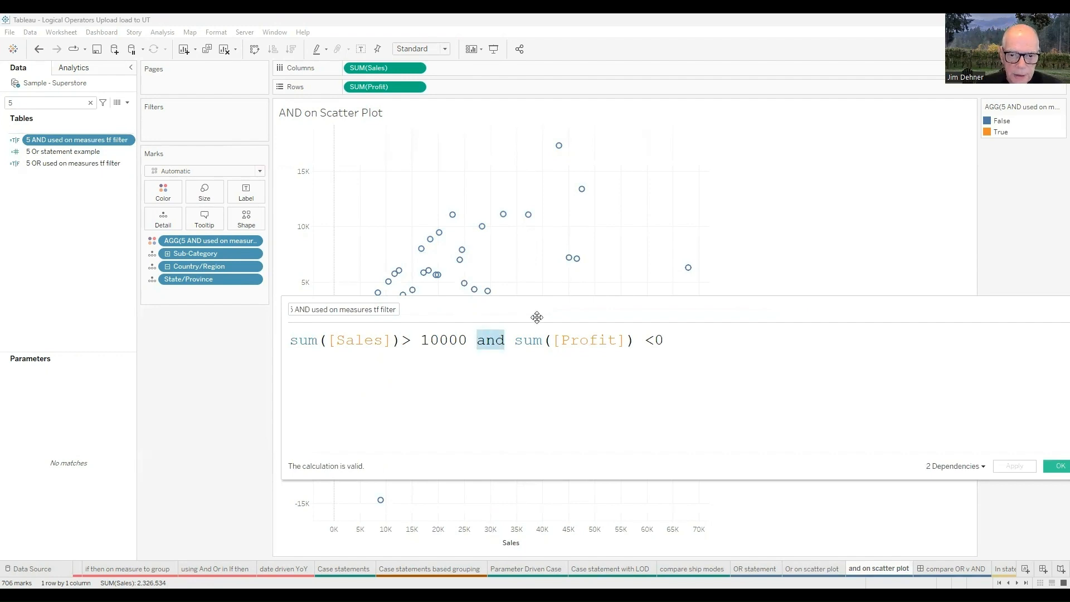
drag(537, 316, 859, 363)
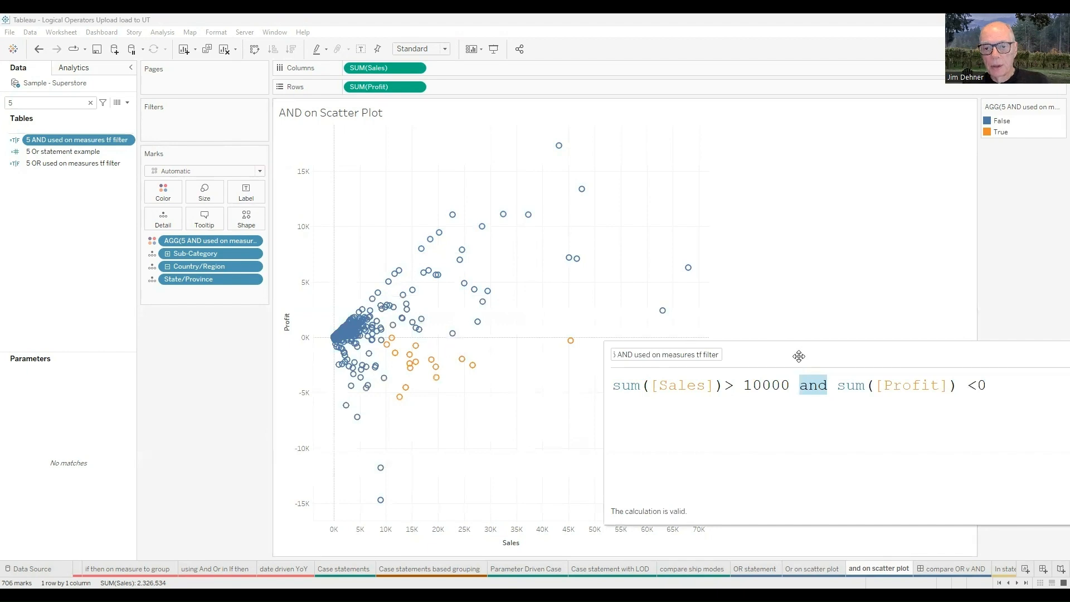
drag(584, 178, 585, 177)
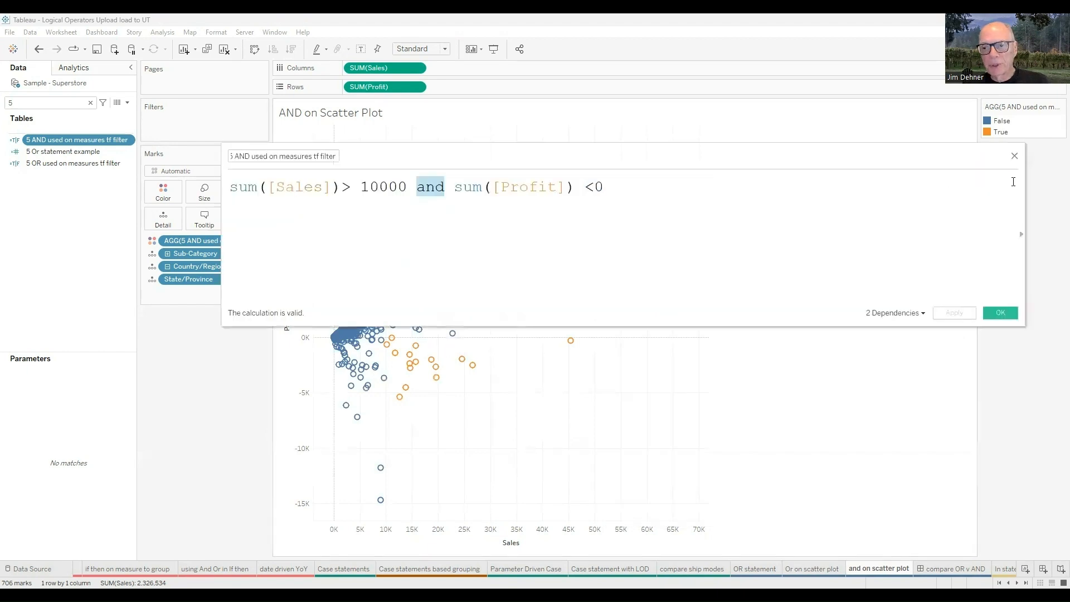
click(1015, 158)
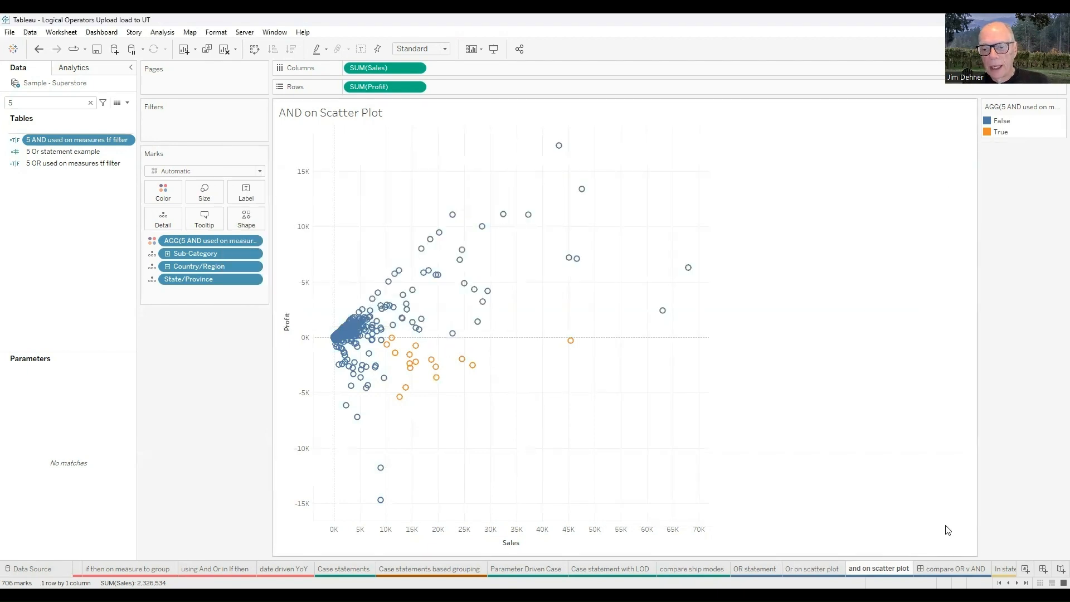
View the "compare OR v AND" dashboard and open the "In statements" worksheet
click(954, 568)
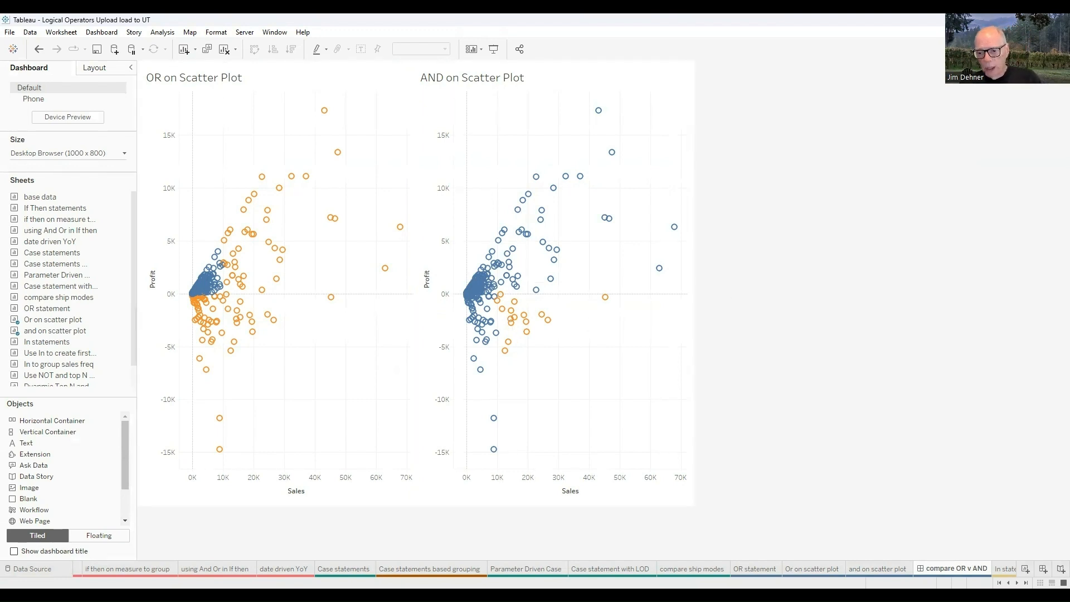
click(1017, 583)
click(1018, 583)
click(1017, 583)
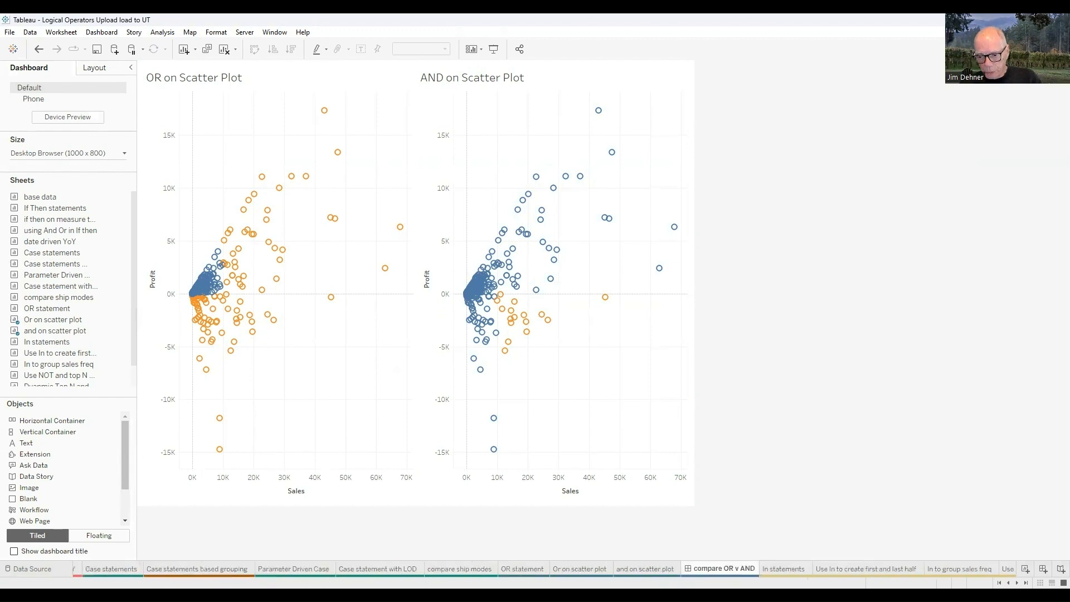
click(784, 569)
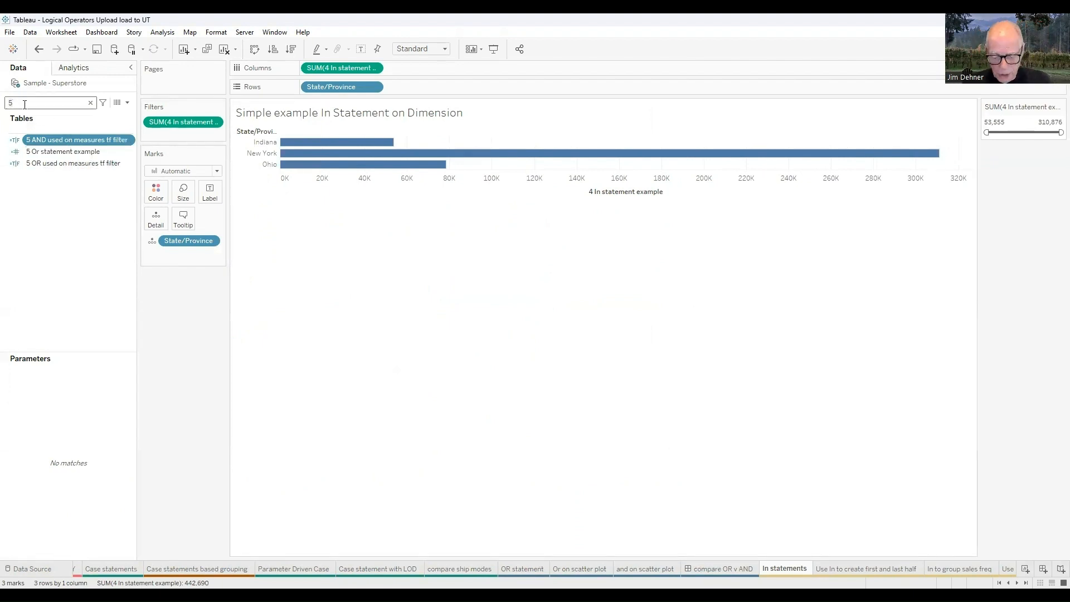
Search the data fields for 4, examine the "4 In statement example" formula in larger text, and close it
key(BackSpace)
text(4)
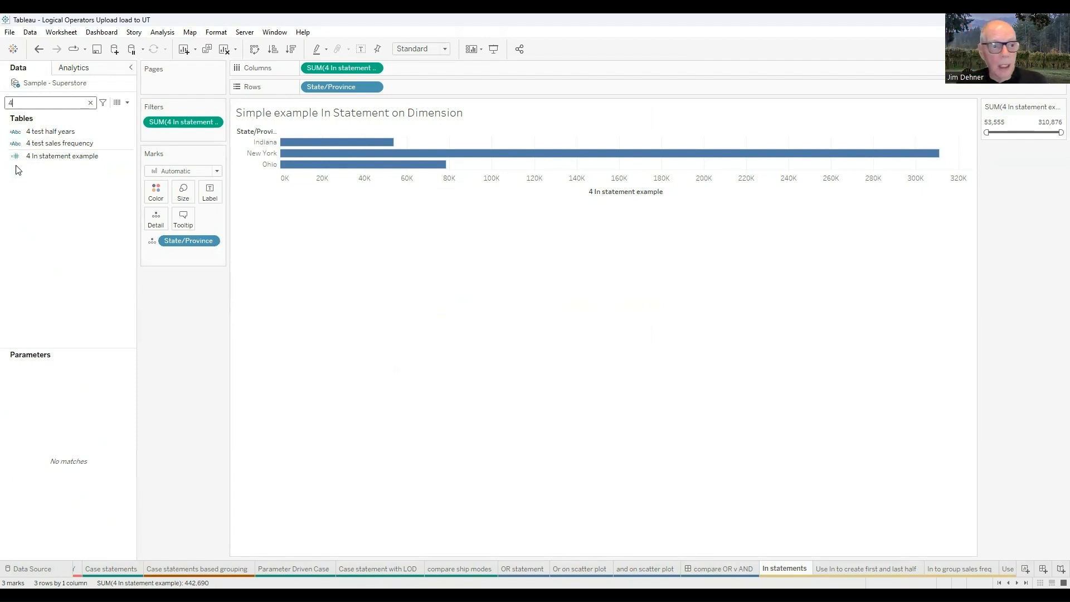
click(58, 160)
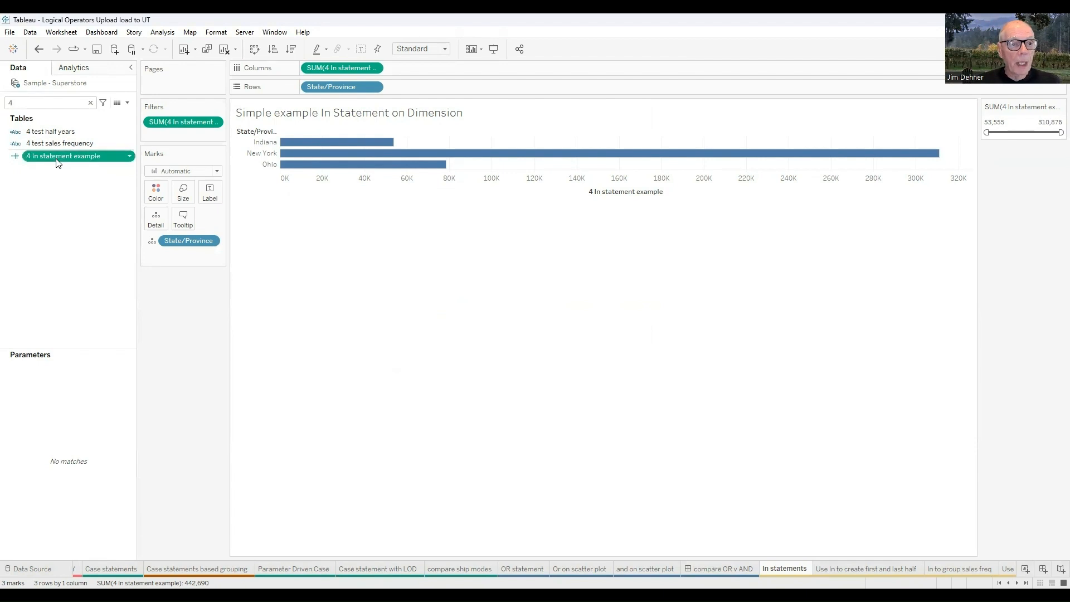
right_click(58, 162)
click(81, 230)
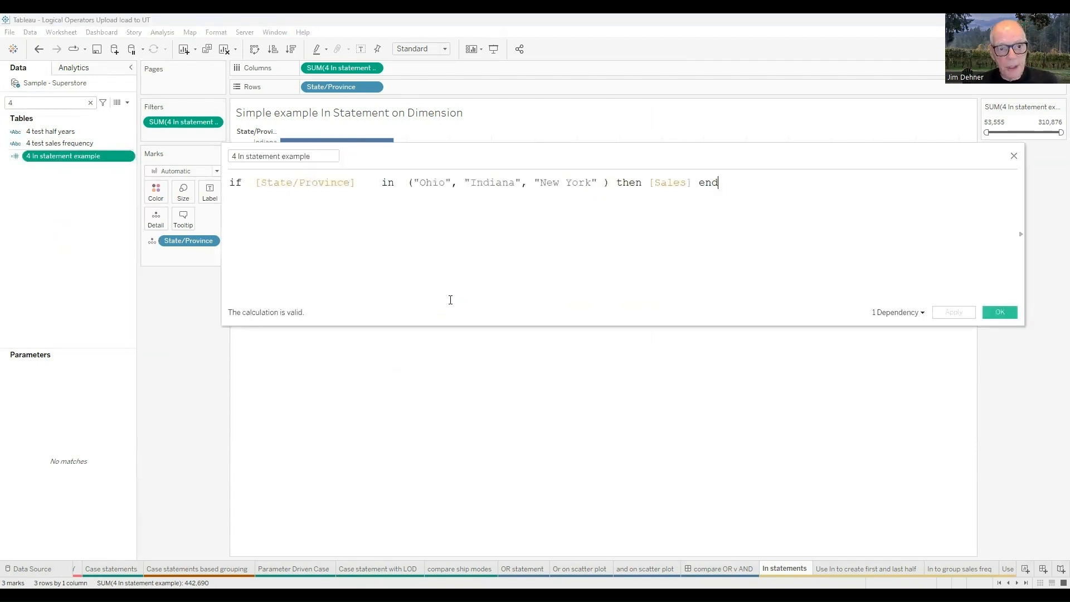
scroll(451, 300, up, 3)
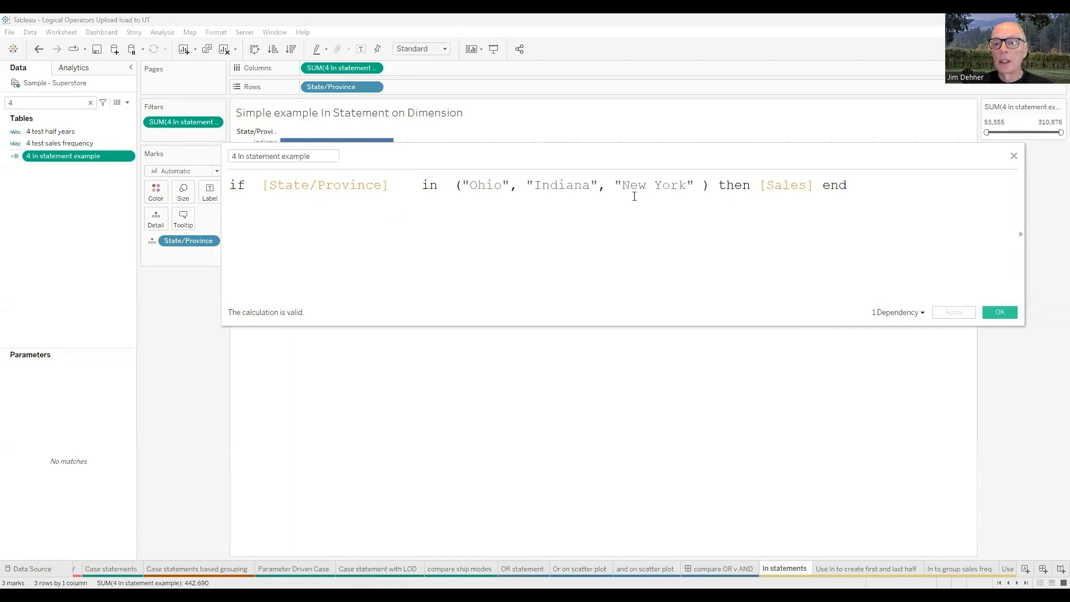
click(996, 315)
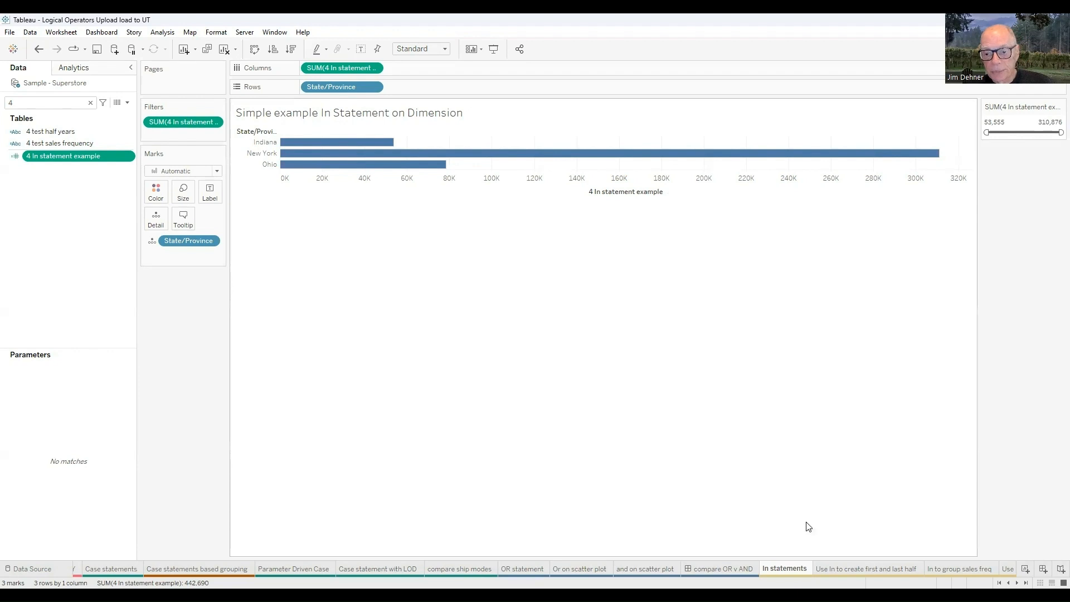
Open the "Use In to create first and last half" worksheet and examine the "4 test half years" CASE formula in larger text
click(839, 568)
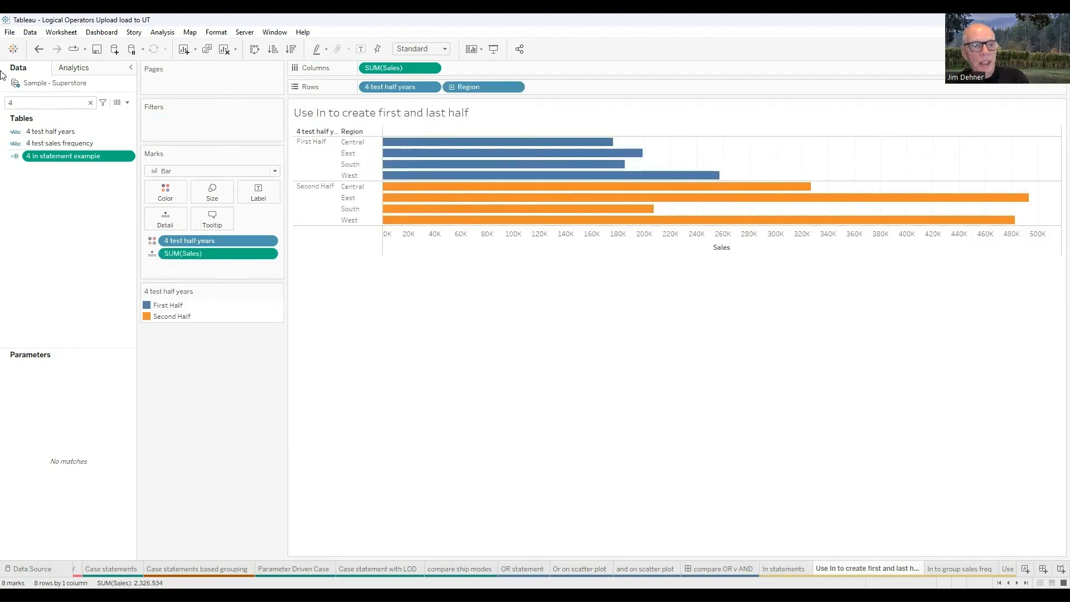
right_click(52, 133)
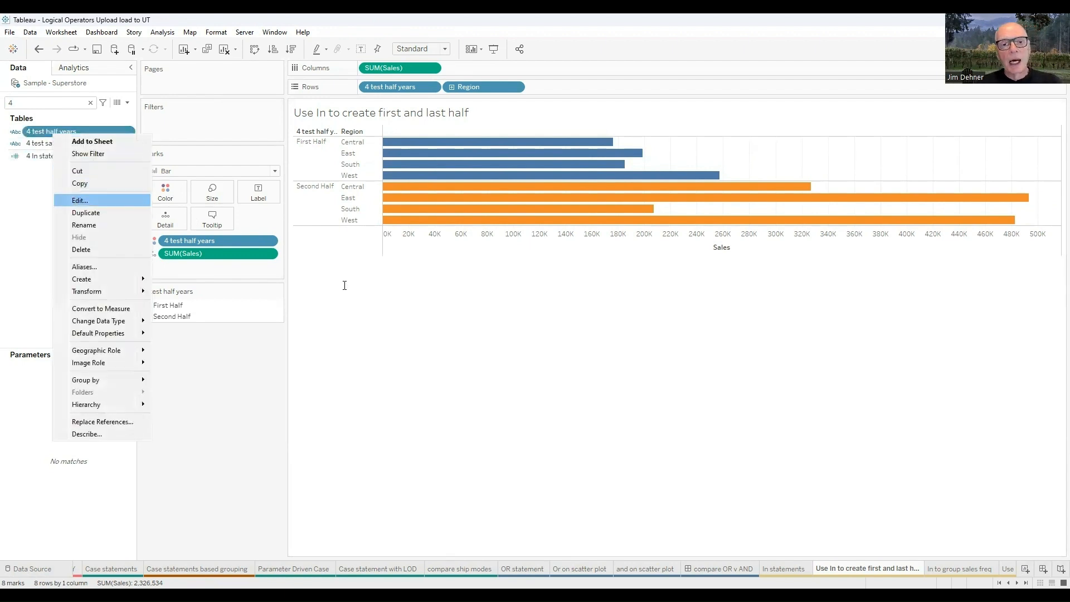
key(Return)
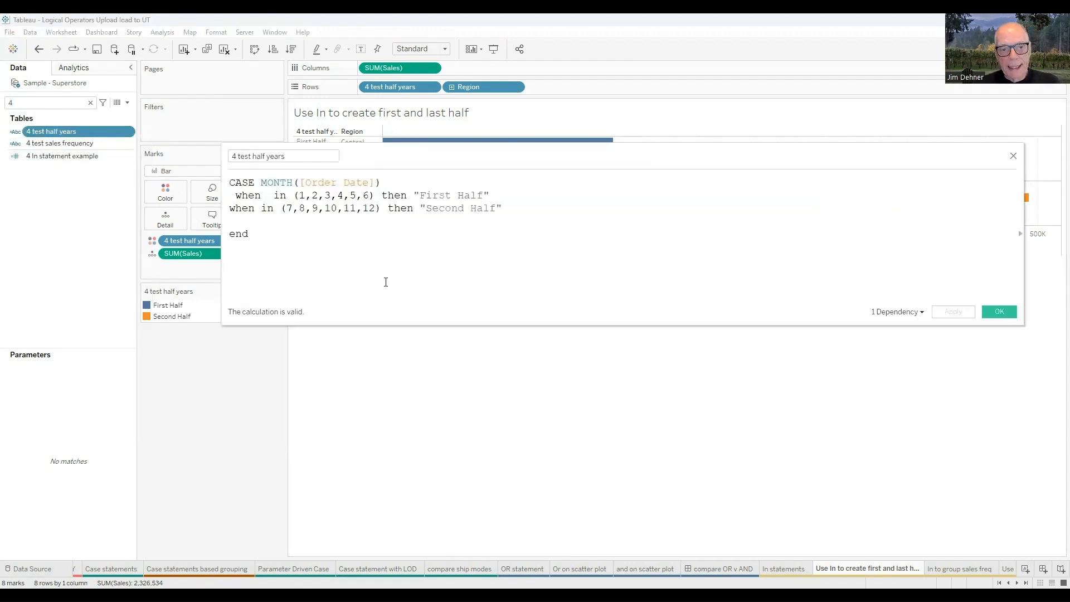
ctrl+scroll(386, 282, up, 1)
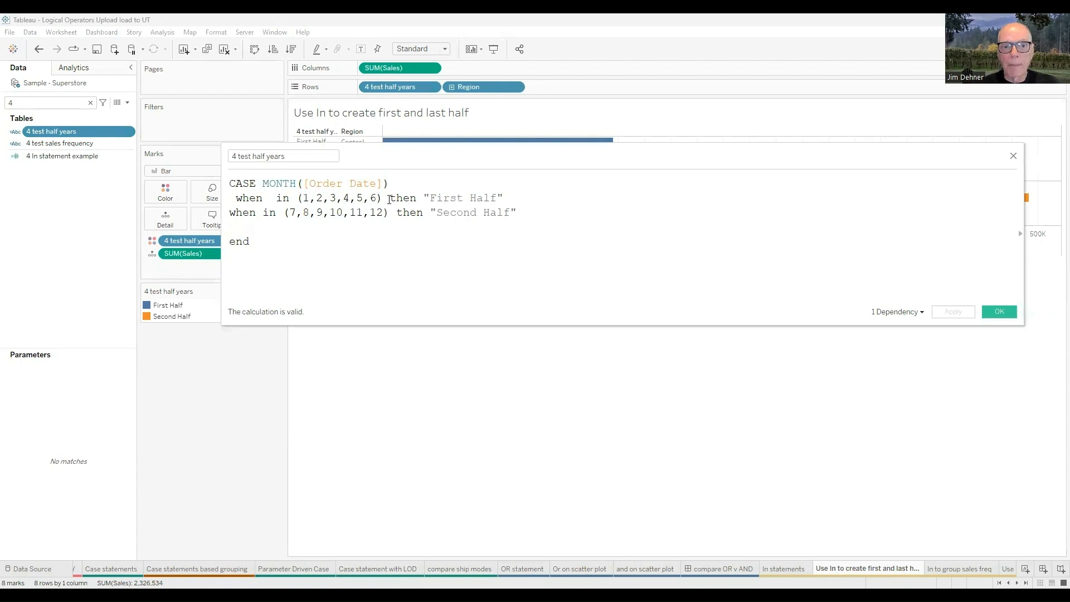
click(271, 200)
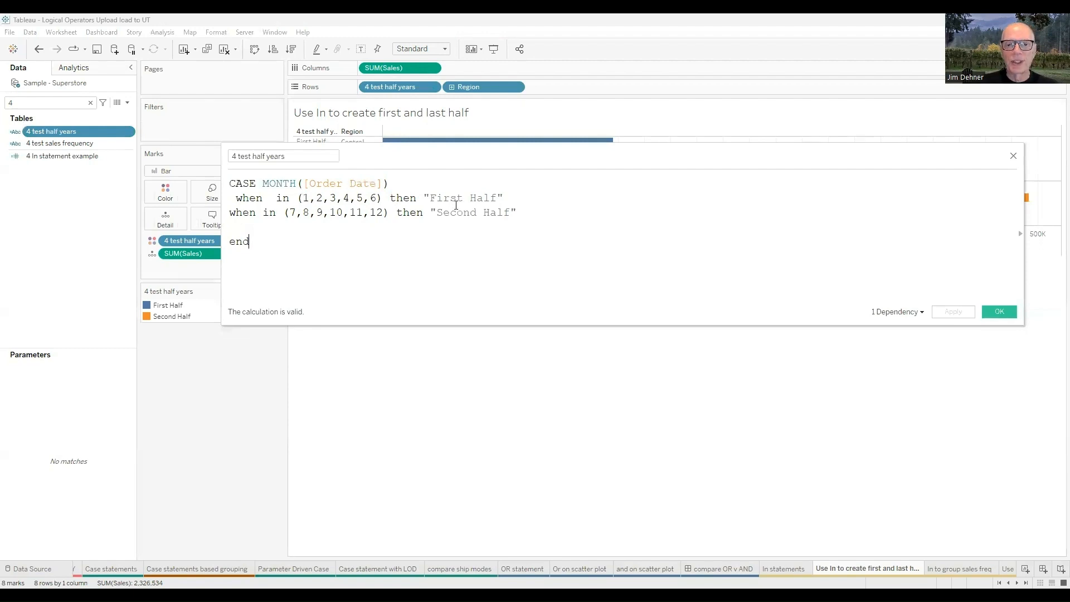
click(270, 260)
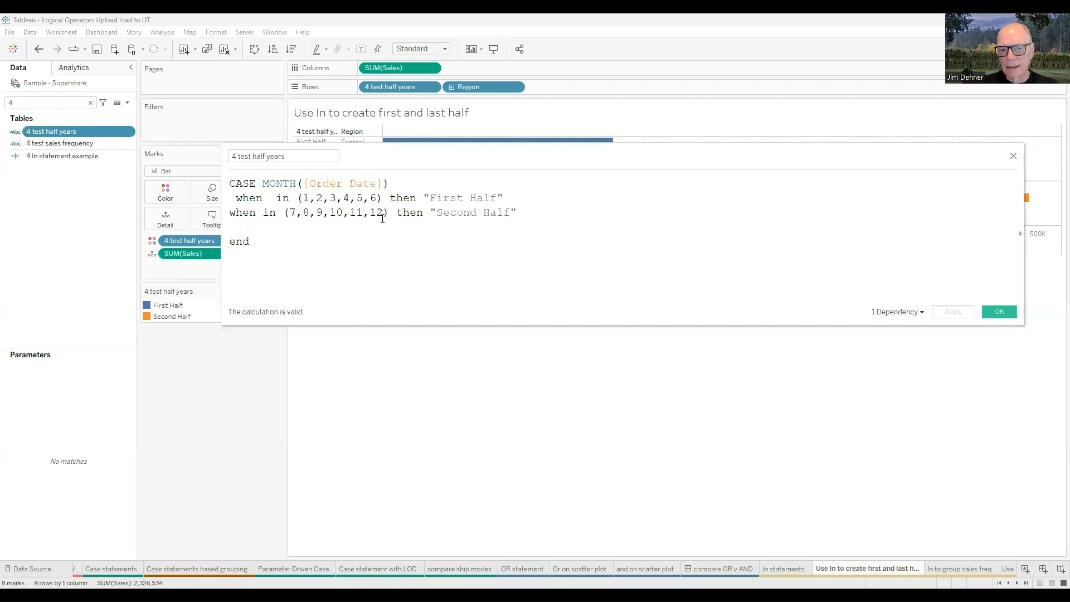
click(999, 312)
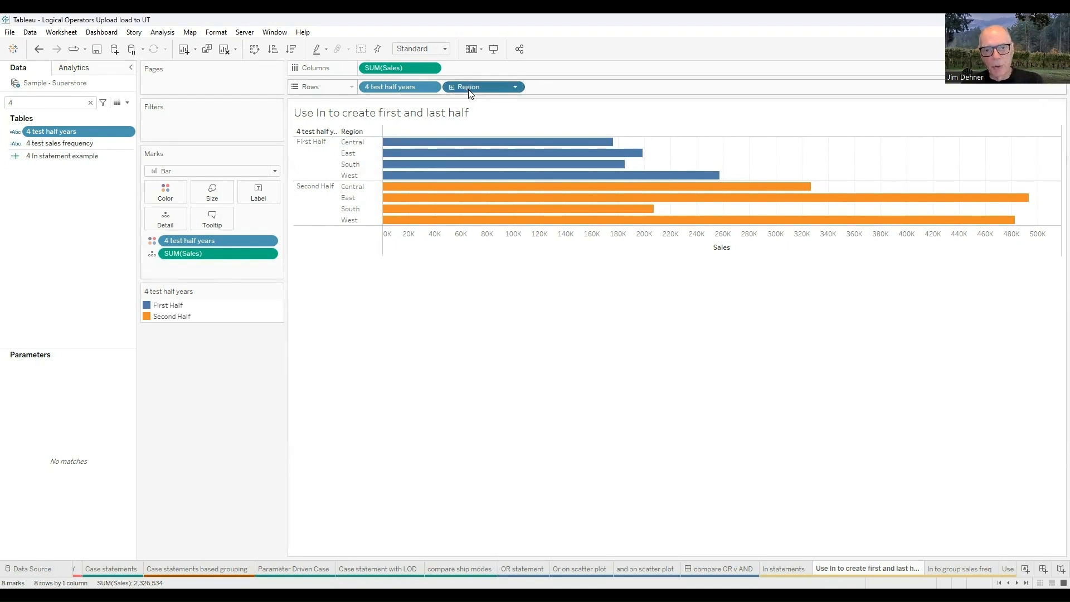
Remove Region from the rows of the half-year sales chart and undo the removal
drag(469, 89, 492, 334)
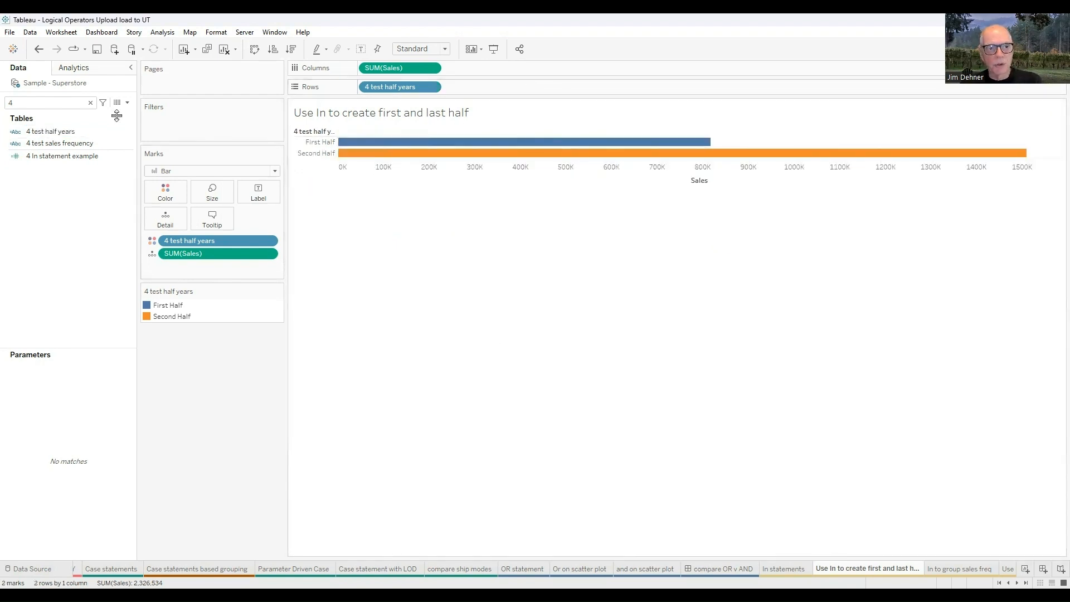
click(39, 49)
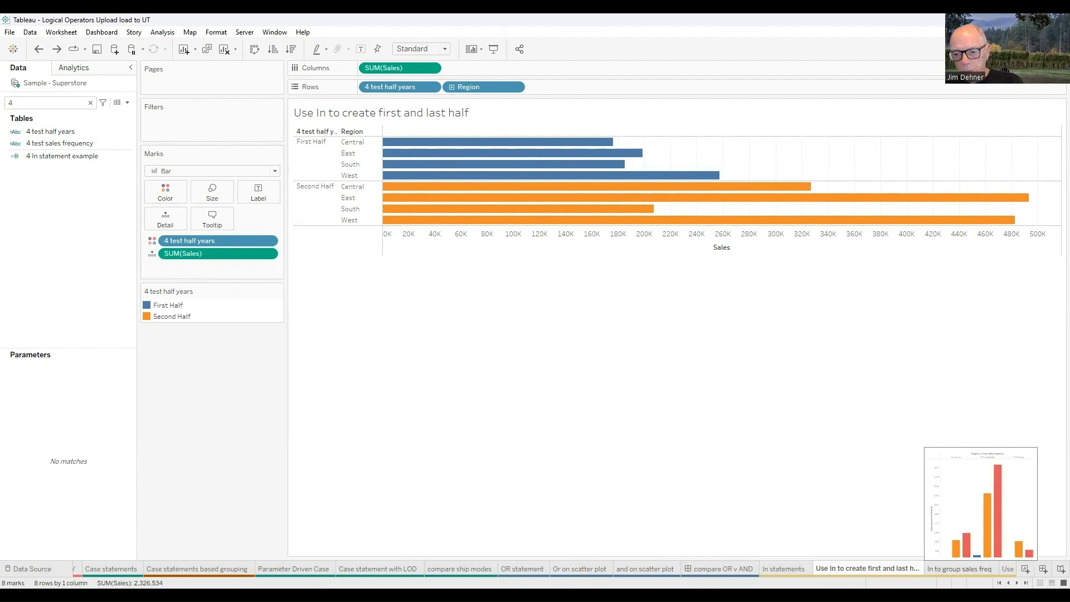
Open the "In to group sales freq" worksheet and examine the "4 test sales frequency" formula in larger text
click(953, 568)
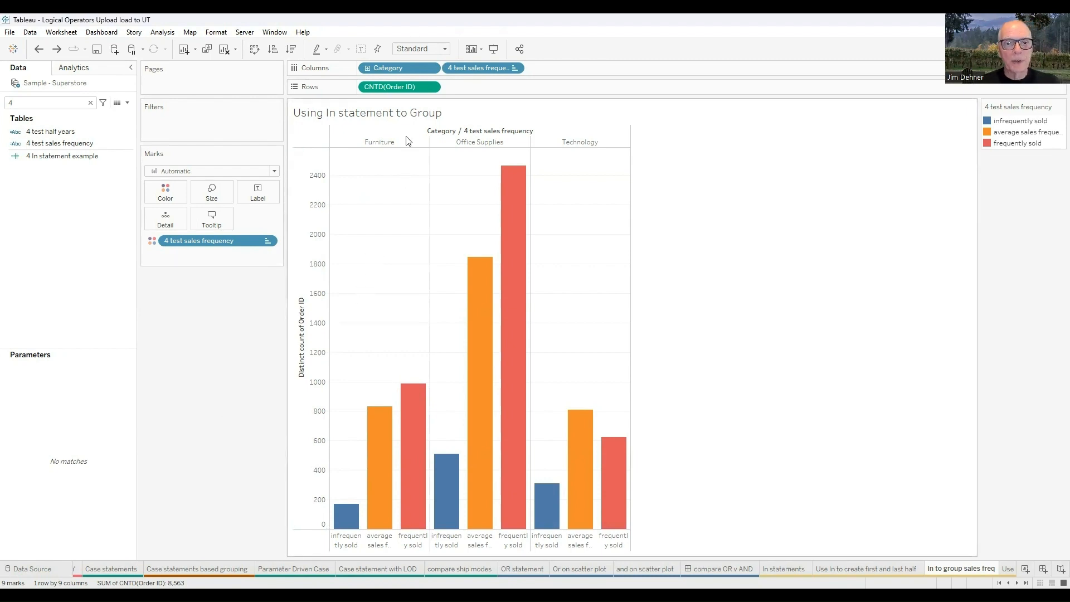
click(64, 146)
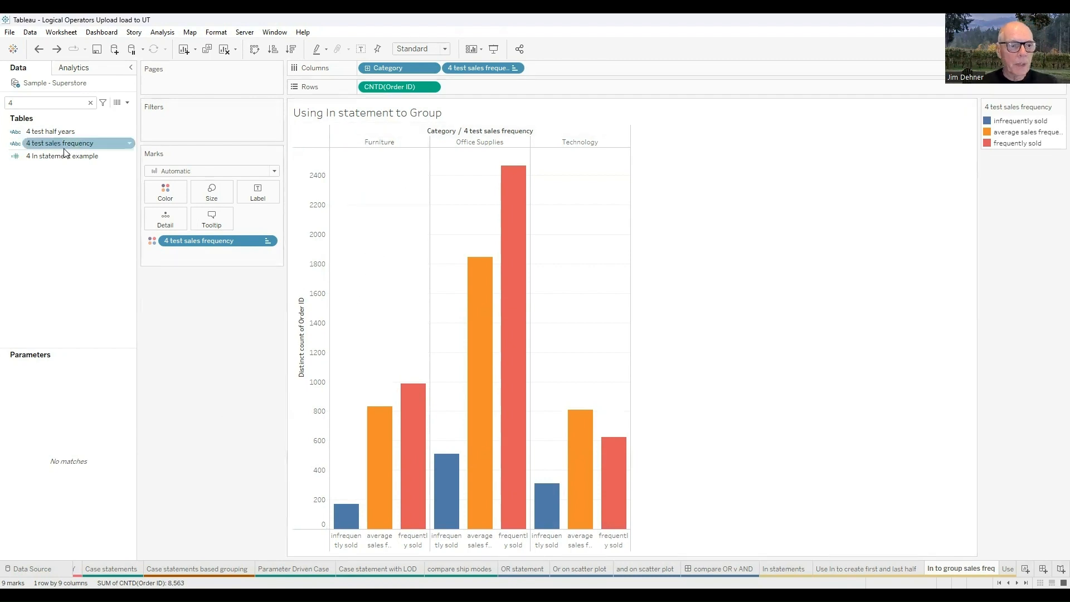
right_click(63, 145)
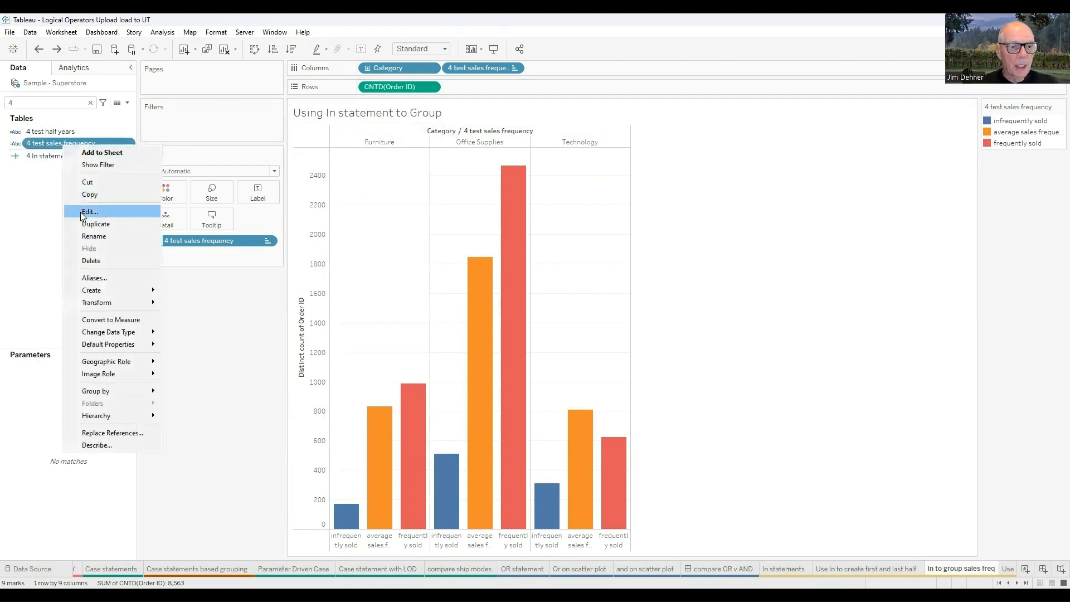
click(80, 212)
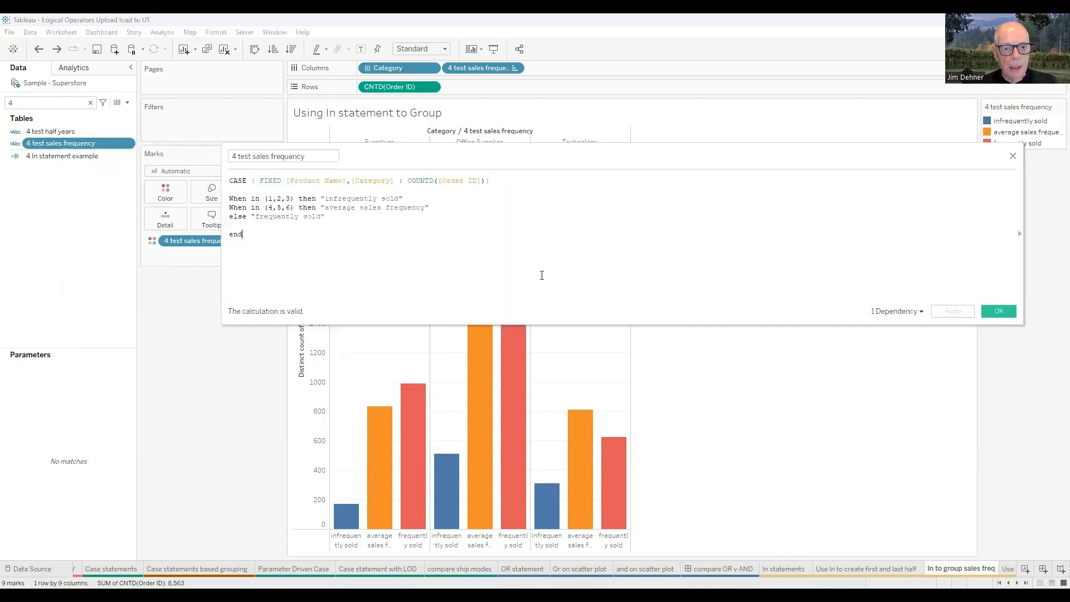
scroll(578, 279, up, 3)
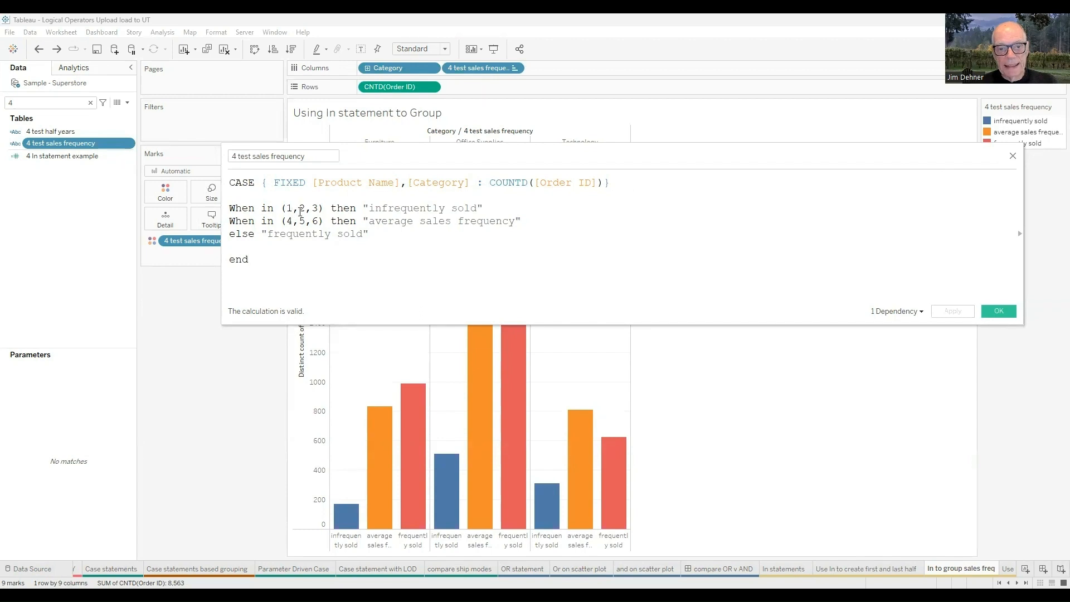
click(1013, 157)
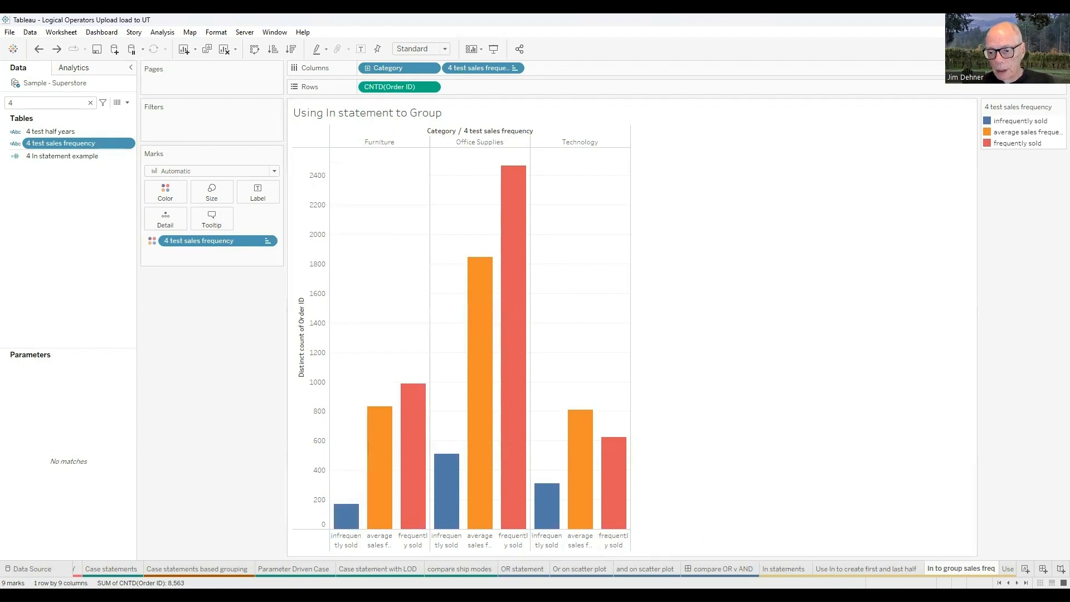
Open the "Use NOT and top N set" worksheet and search the data fields for 7
click(1017, 583)
click(1017, 583)
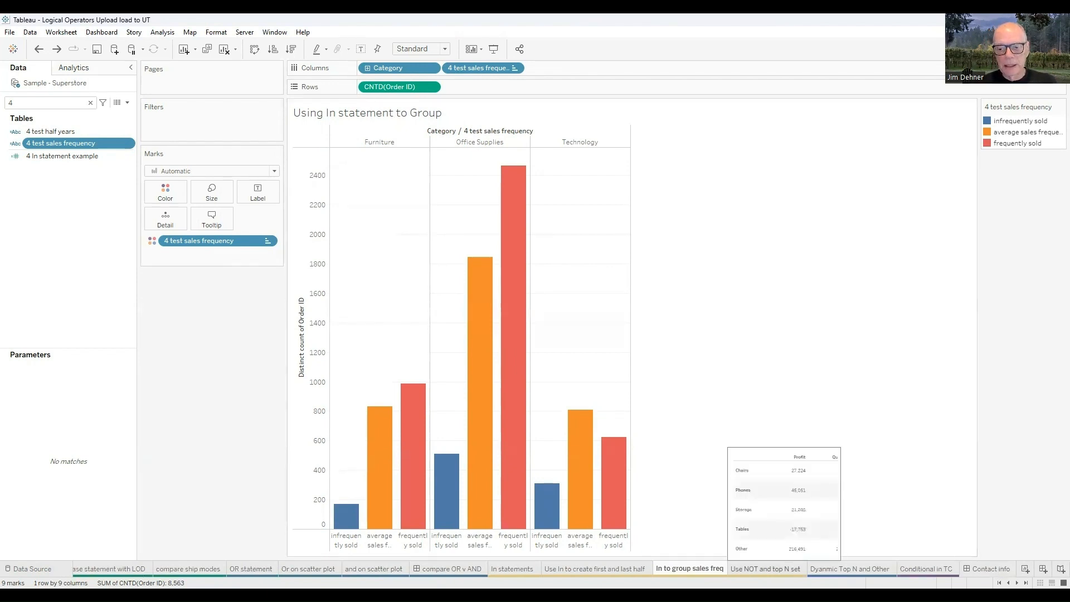
click(766, 569)
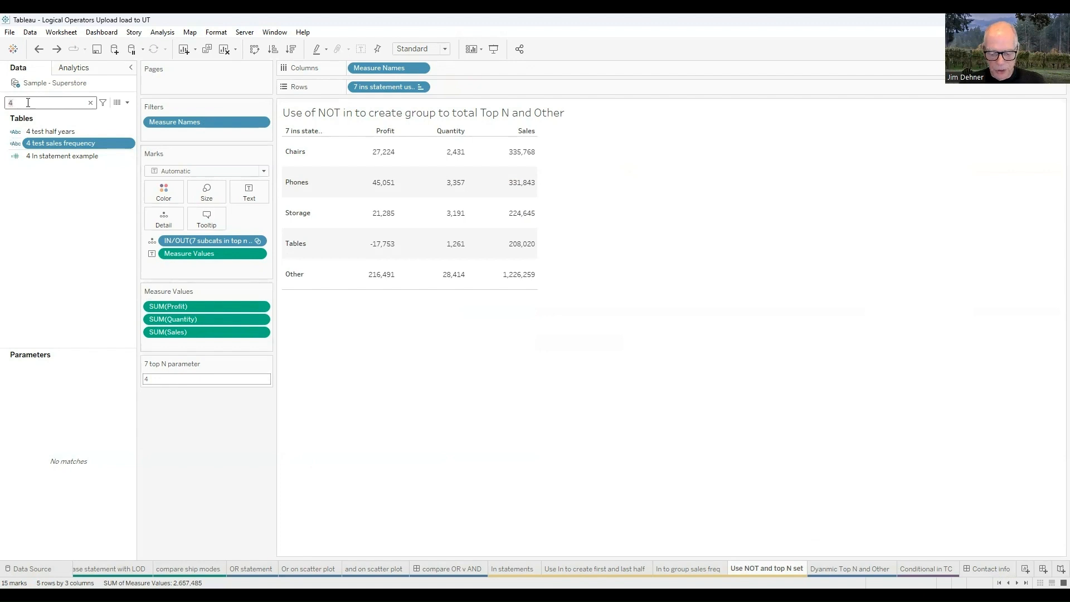
key(BackSpace)
text(7)
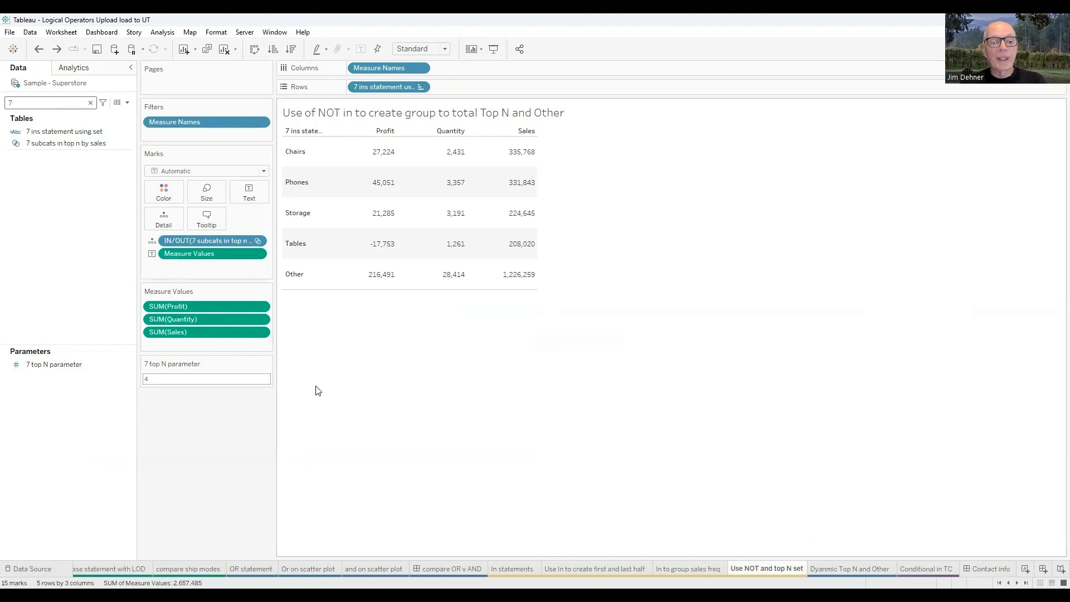
Open the "7 top N parameter" settings for editing, examine them beside the table, and close them
click(72, 366)
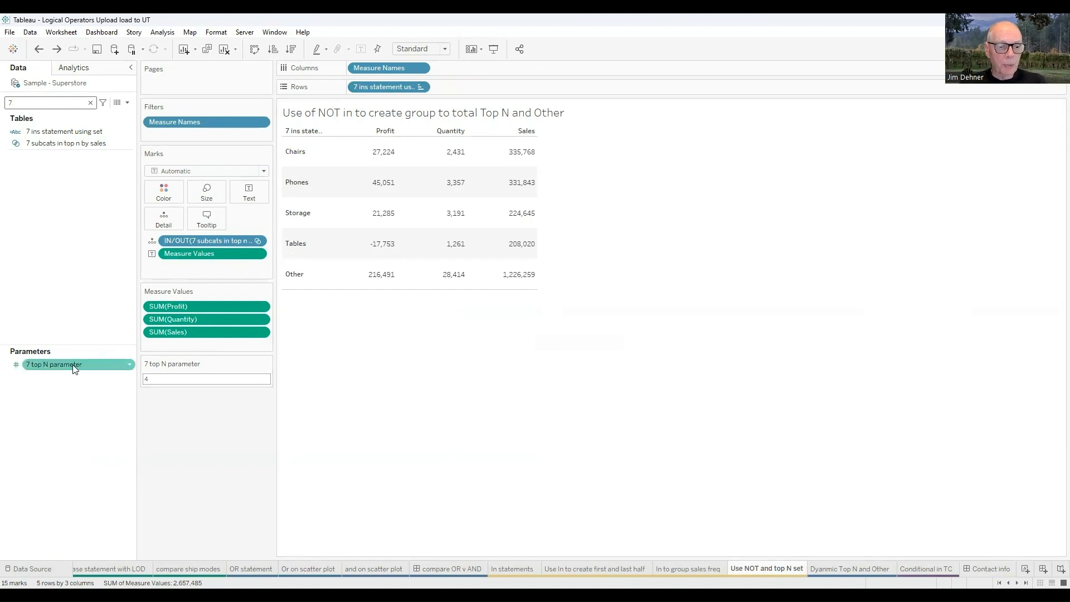
right_click(75, 368)
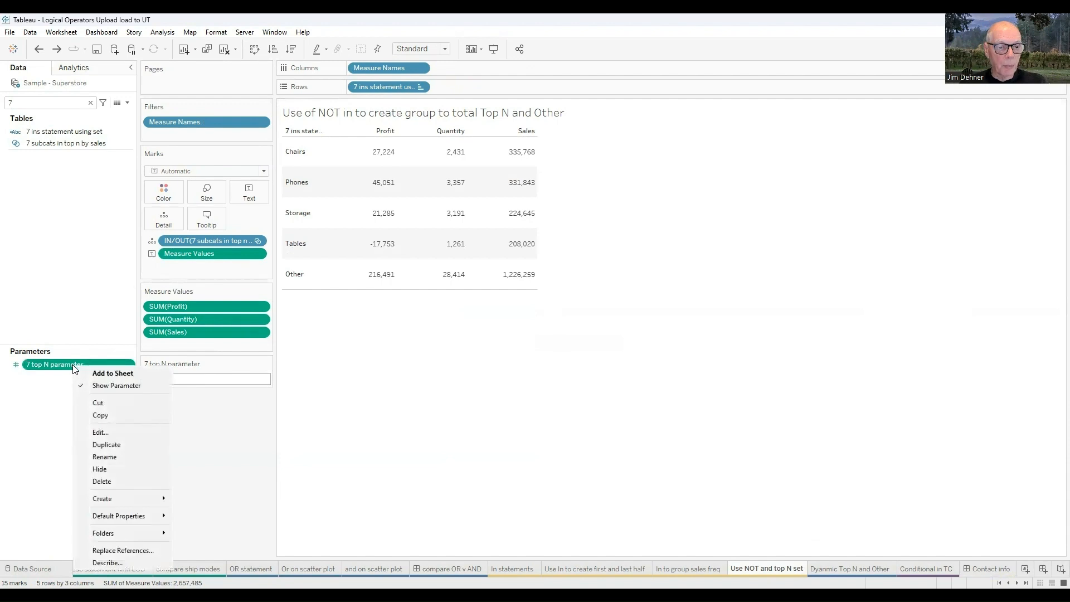
click(101, 432)
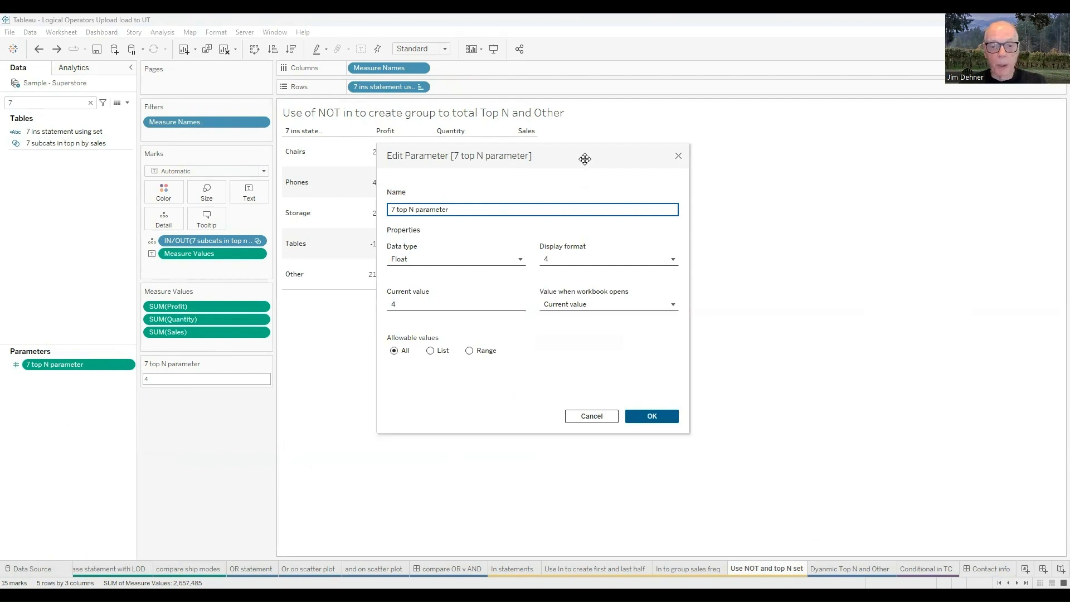
drag(583, 158, 801, 175)
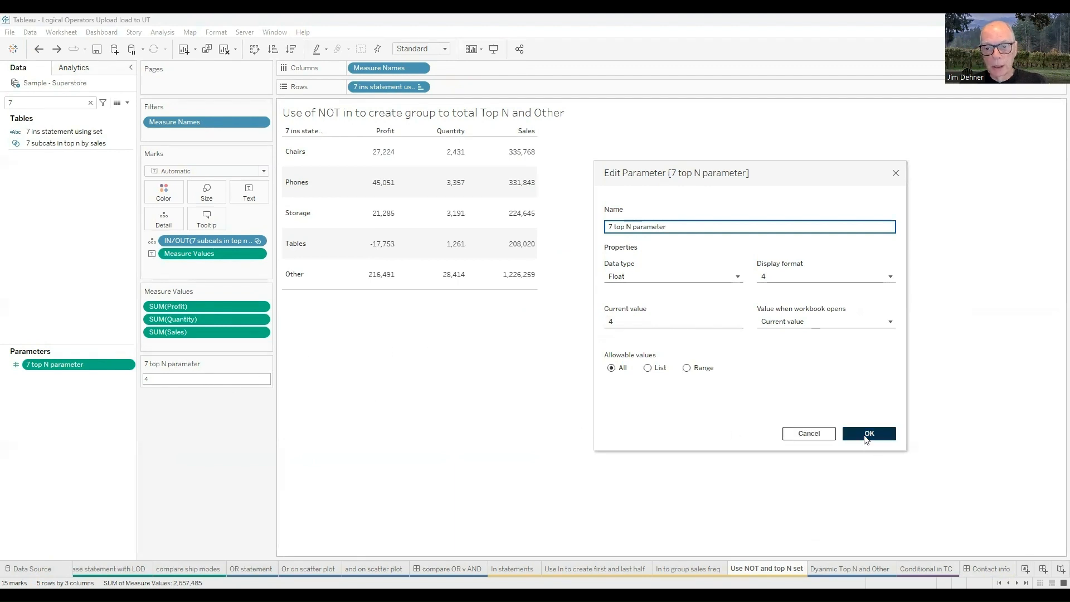
click(868, 434)
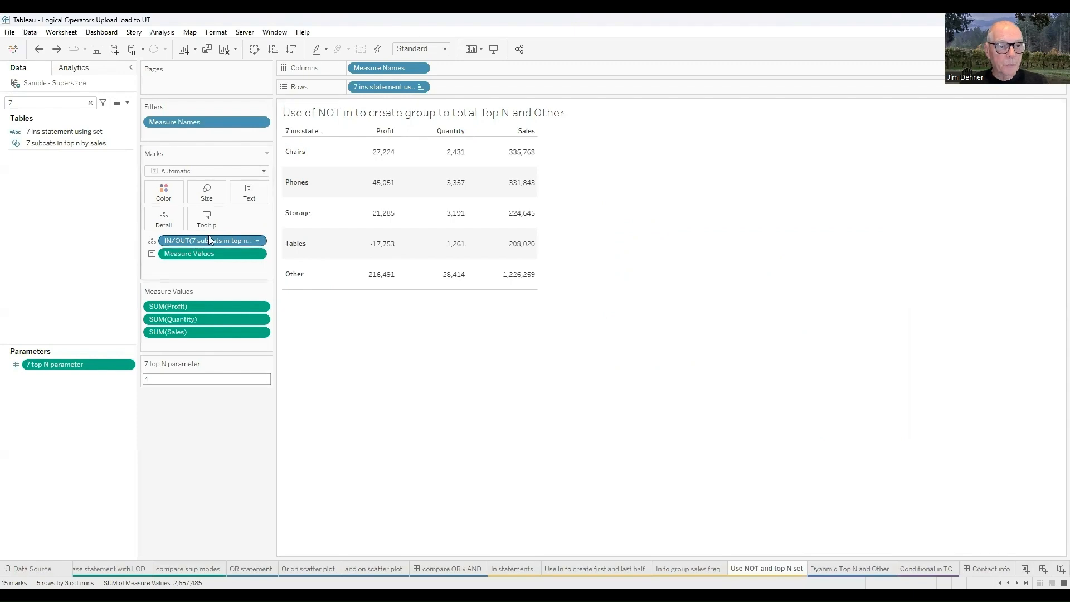
Examine the "7 ins statement using set" NOT IN formula in larger text and close it
right_click(78, 133)
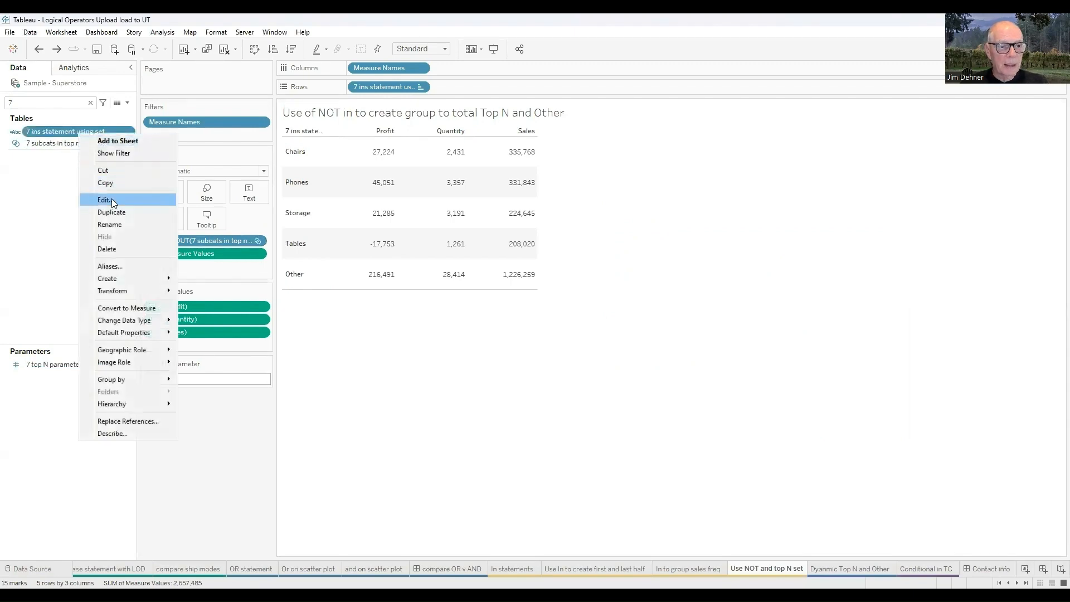
click(104, 200)
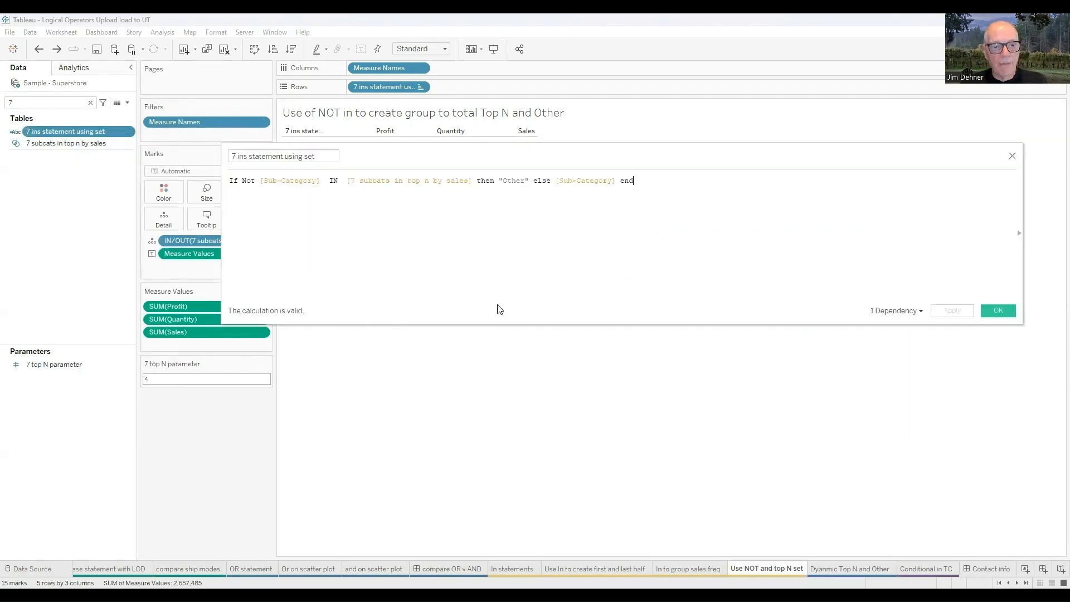
ctrl+scroll(500, 295, up, 4)
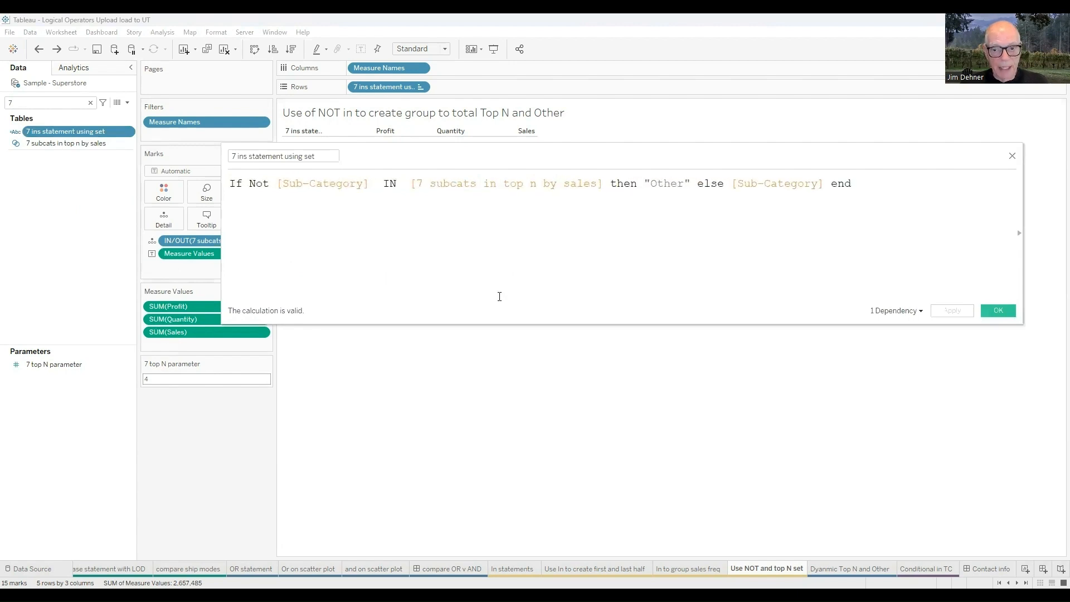
ctrl+scroll(500, 297, up, 1)
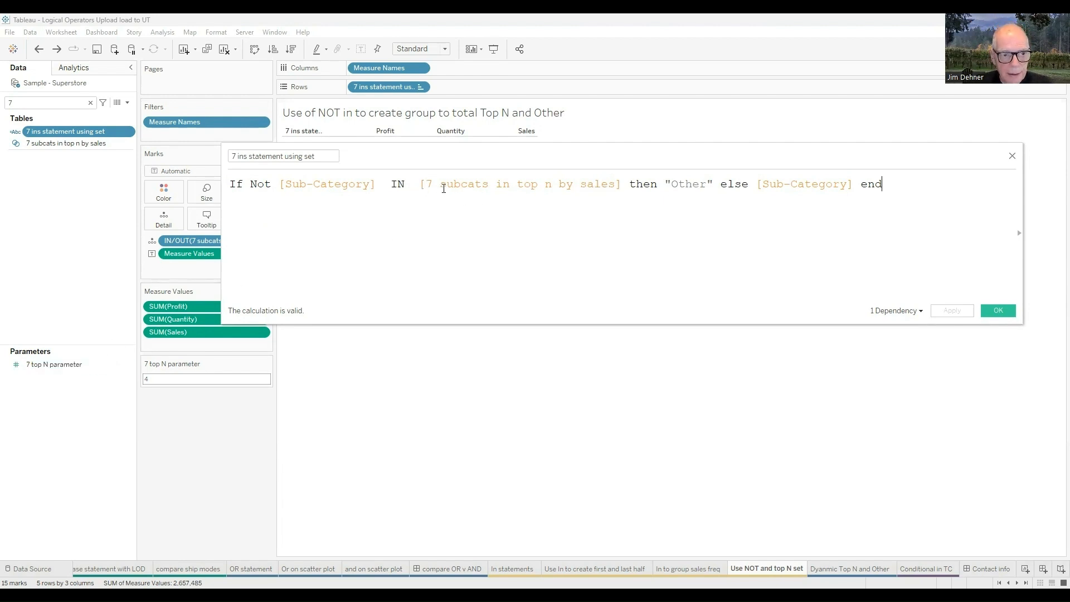
click(1012, 156)
Examine the Top N definition of the "7 subcats in top n by sales" set and close it
right_click(71, 144)
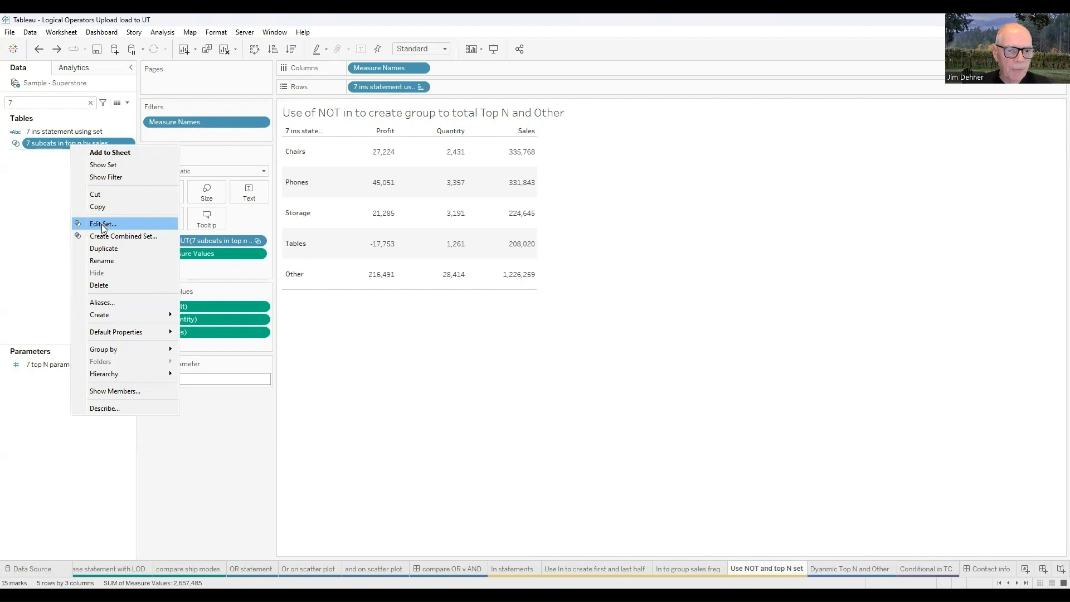
click(102, 224)
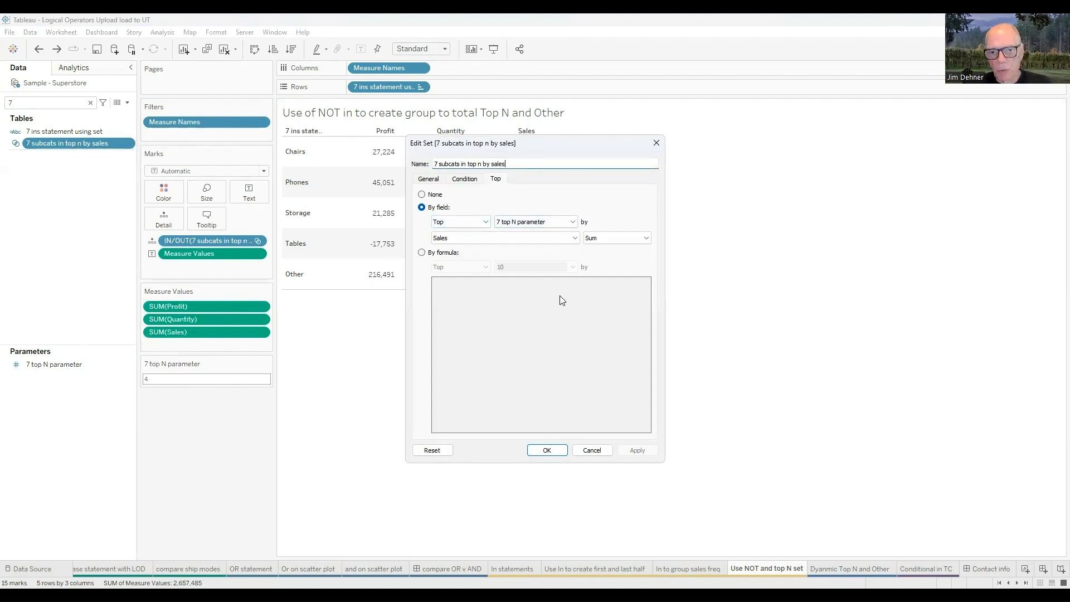
click(657, 142)
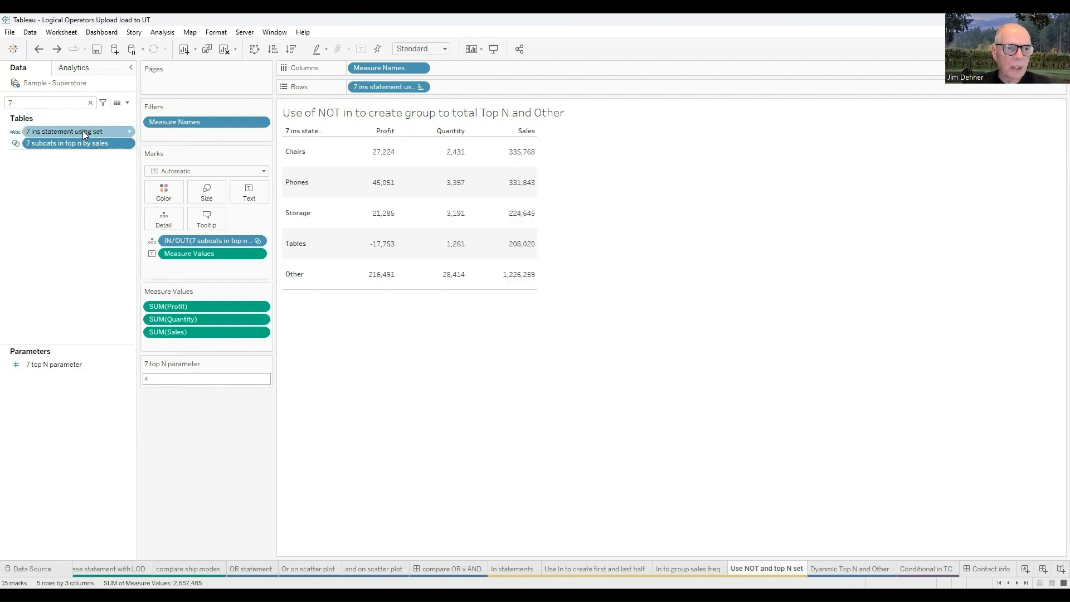
Reopen the "7 ins statement using set" formula, compare its NOT IN condition with the table rows, and close it
click(83, 132)
right_click(84, 134)
click(107, 198)
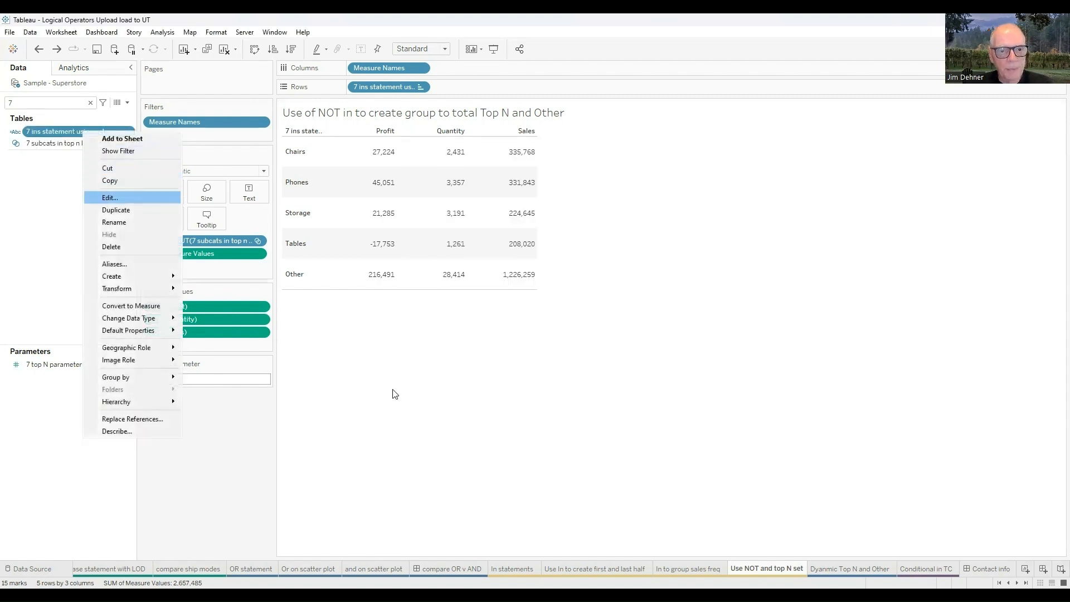
scroll(496, 277, up, 4)
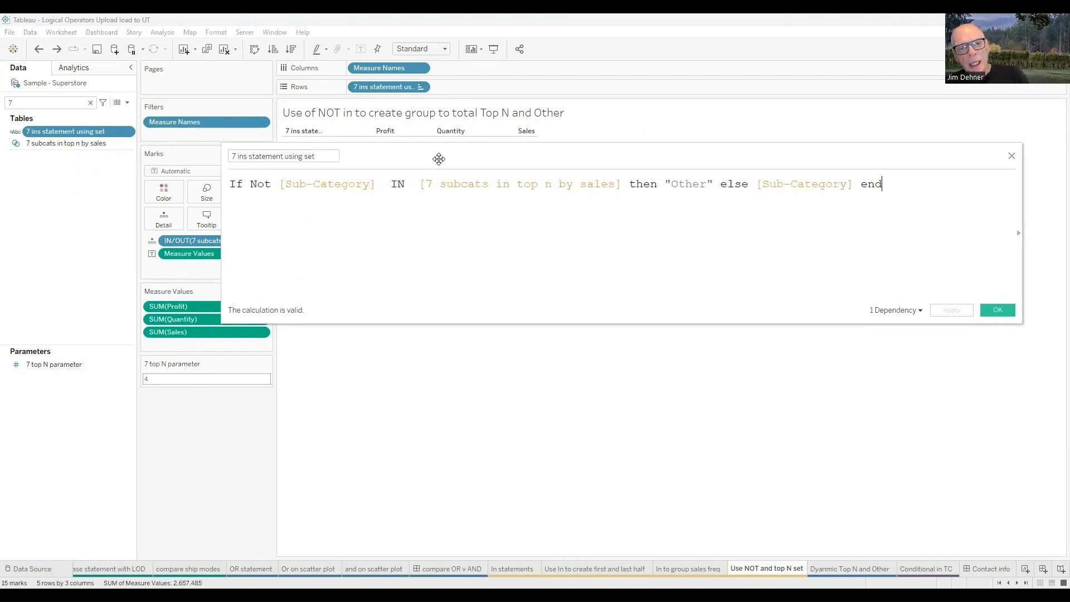
drag(439, 159, 485, 257)
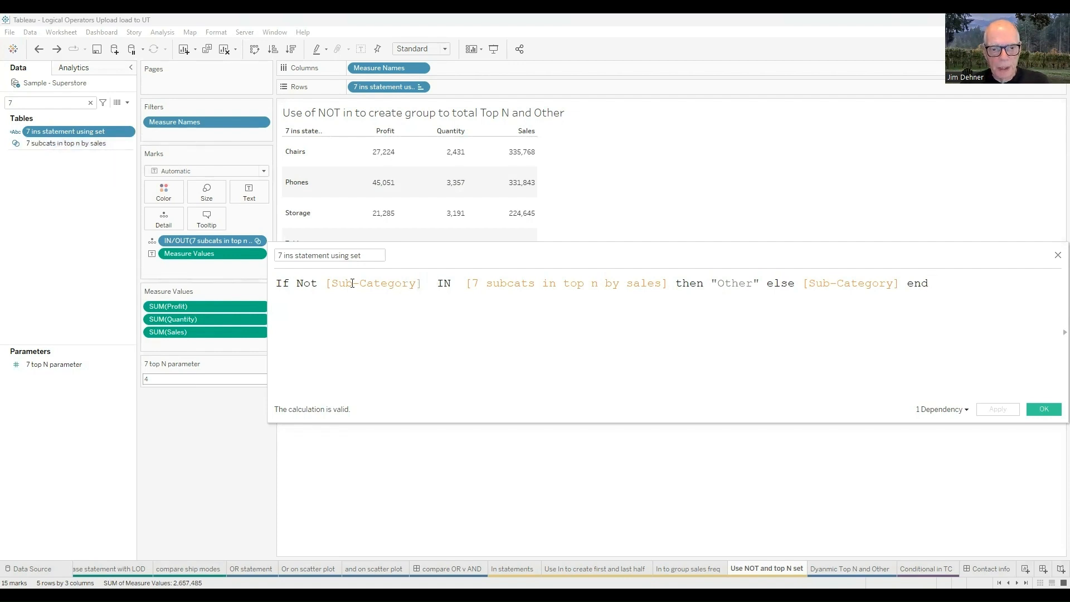
drag(297, 284, 767, 288)
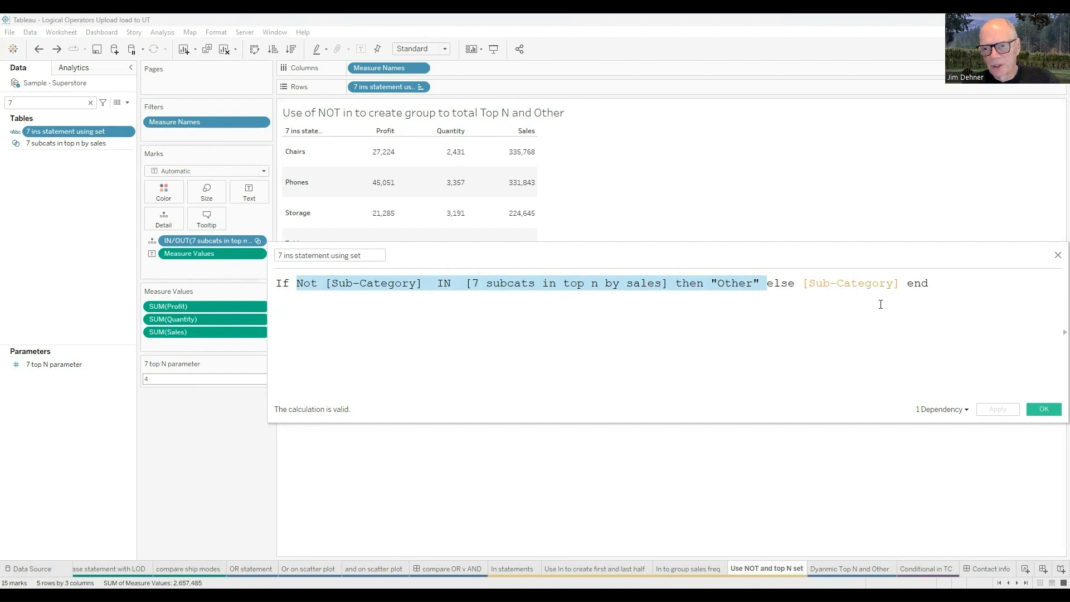
click(1042, 409)
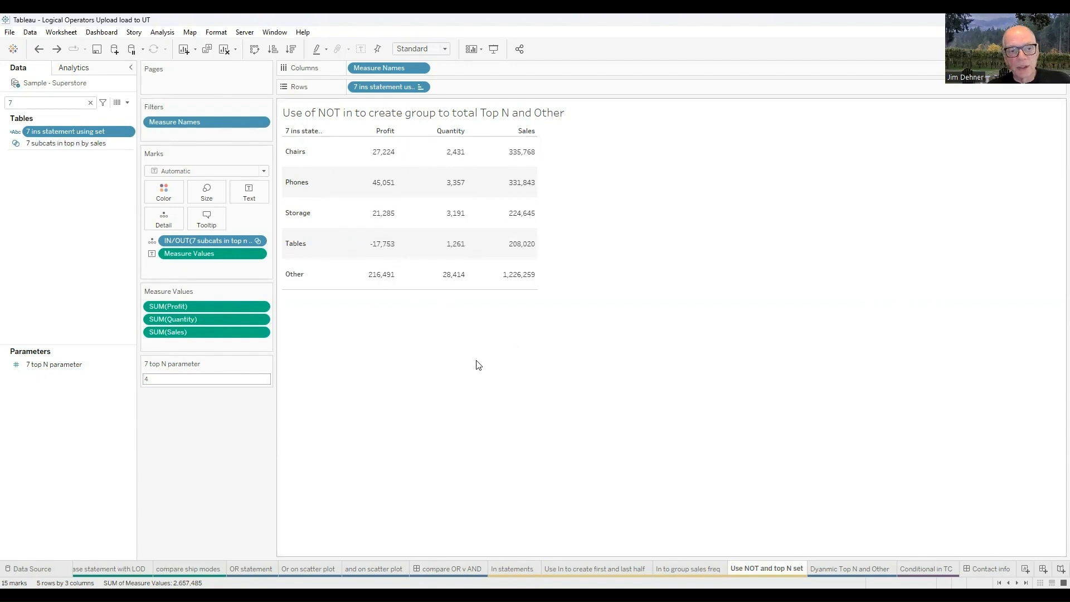
Set the "7 top N parameter" to 3 for the Top N and Other table
click(262, 382)
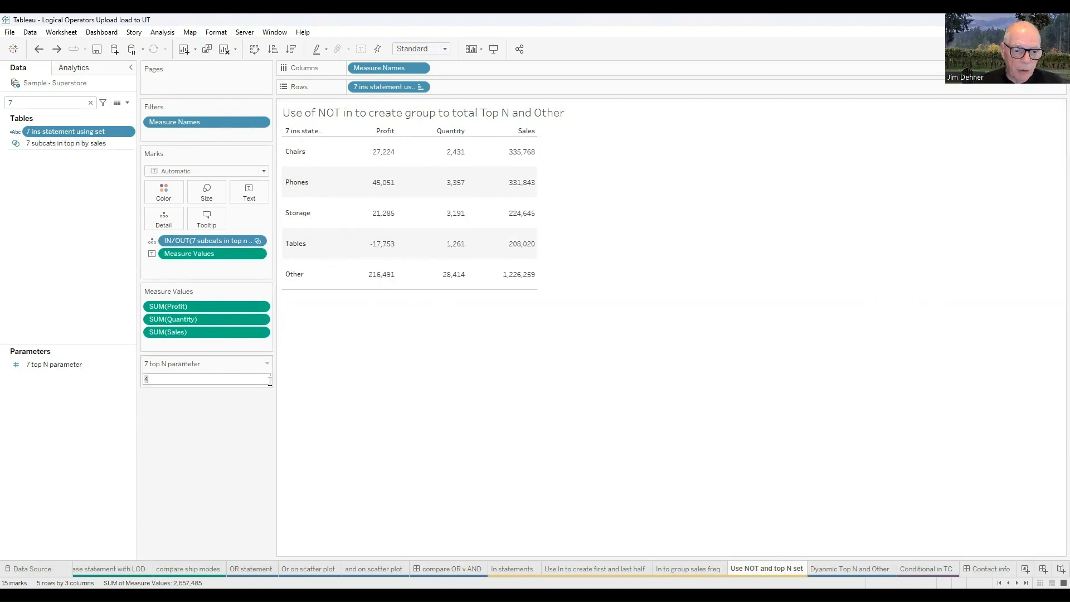
text(3)
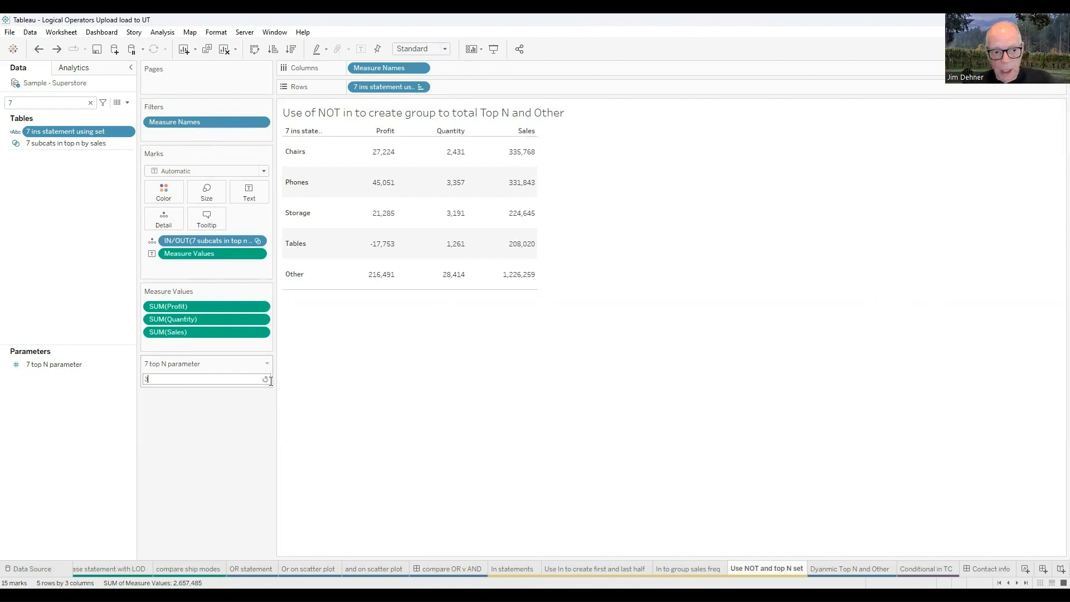
key(Return)
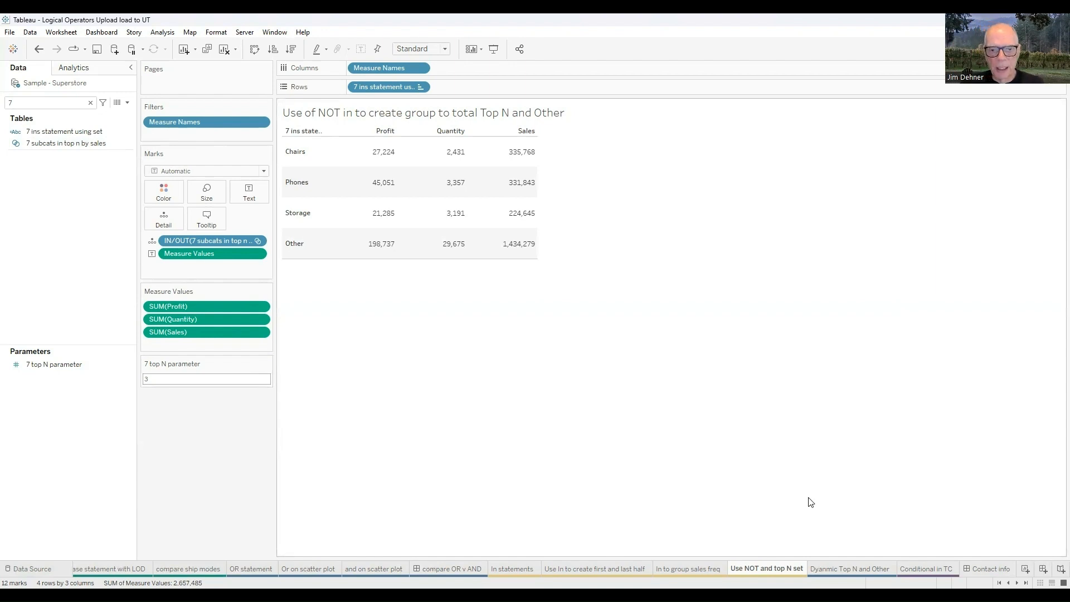
Open the "Dyanmic Top N and Other" worksheet and search the data fields for 8
click(849, 570)
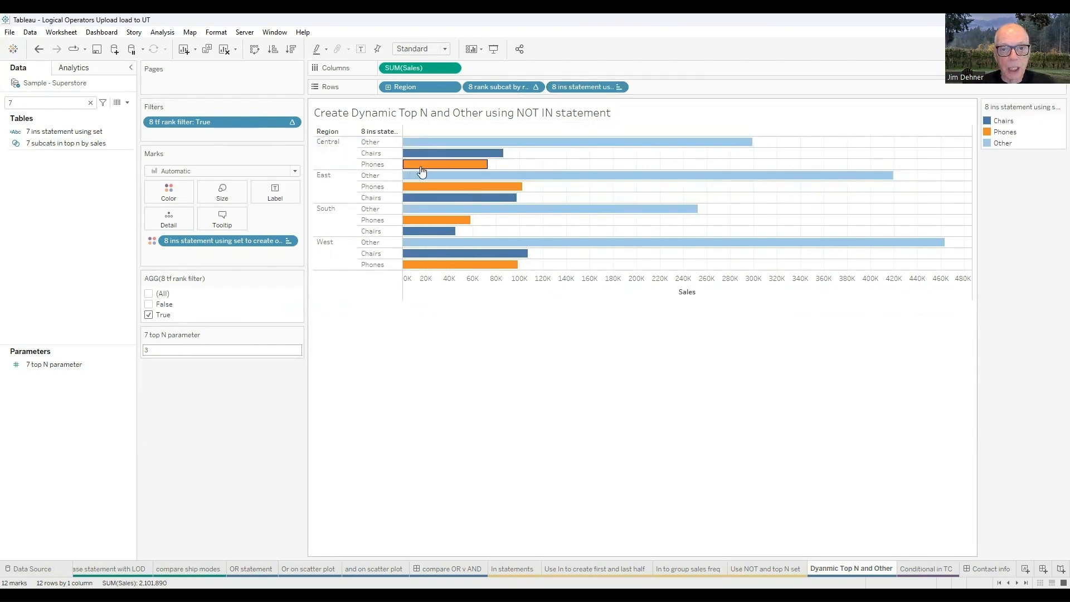
click(25, 143)
click(21, 102)
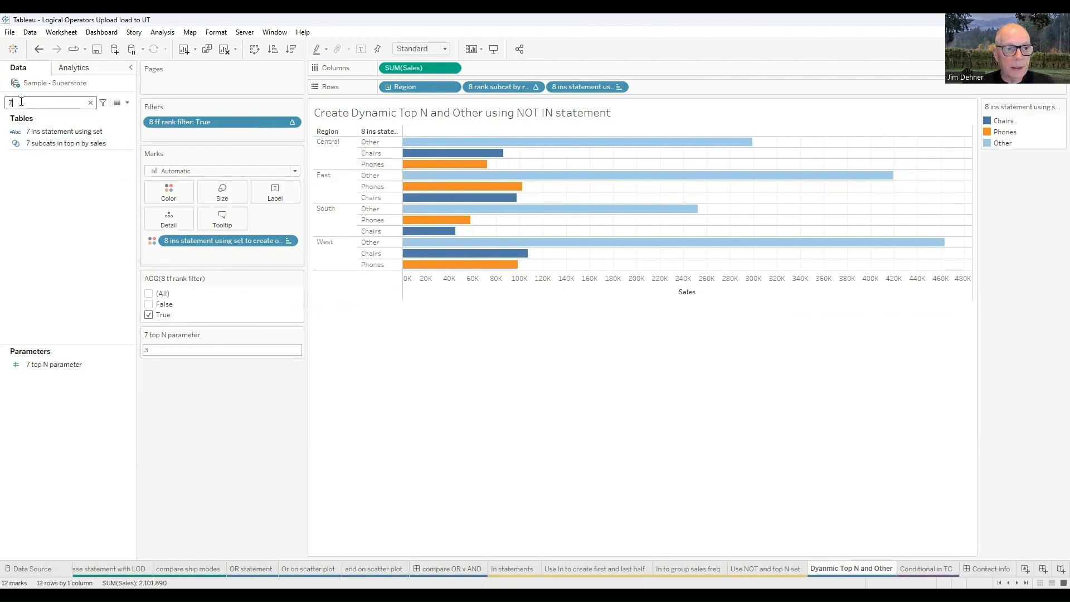
key(BackSpace)
text(8)
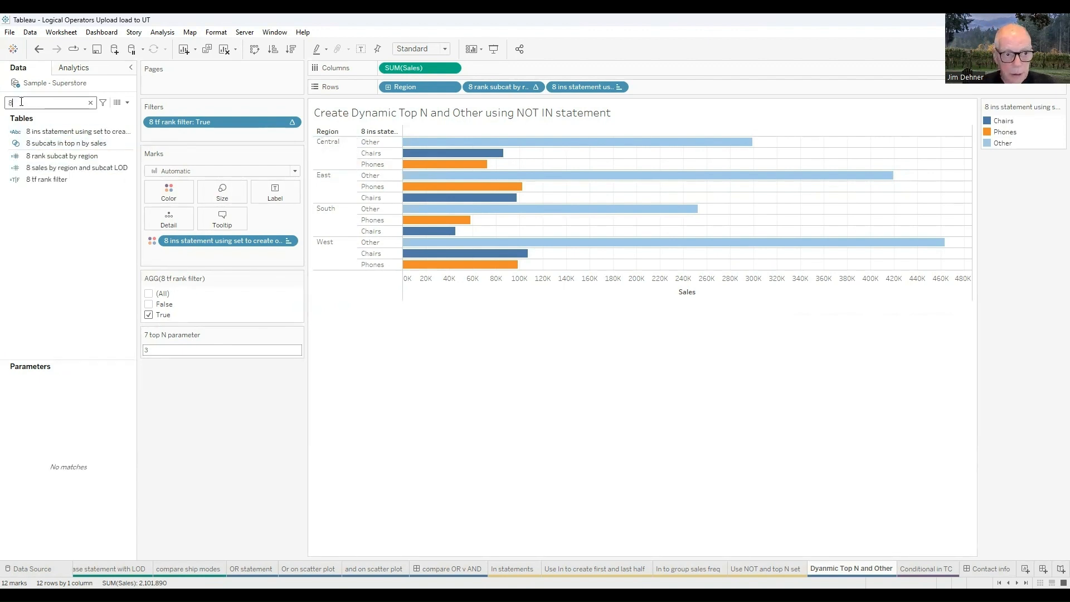
Widen the data pane and examine the "8 sales by region and subcat LOD" formula in larger text
drag(136, 199, 180, 199)
click(78, 168)
right_click(78, 168)
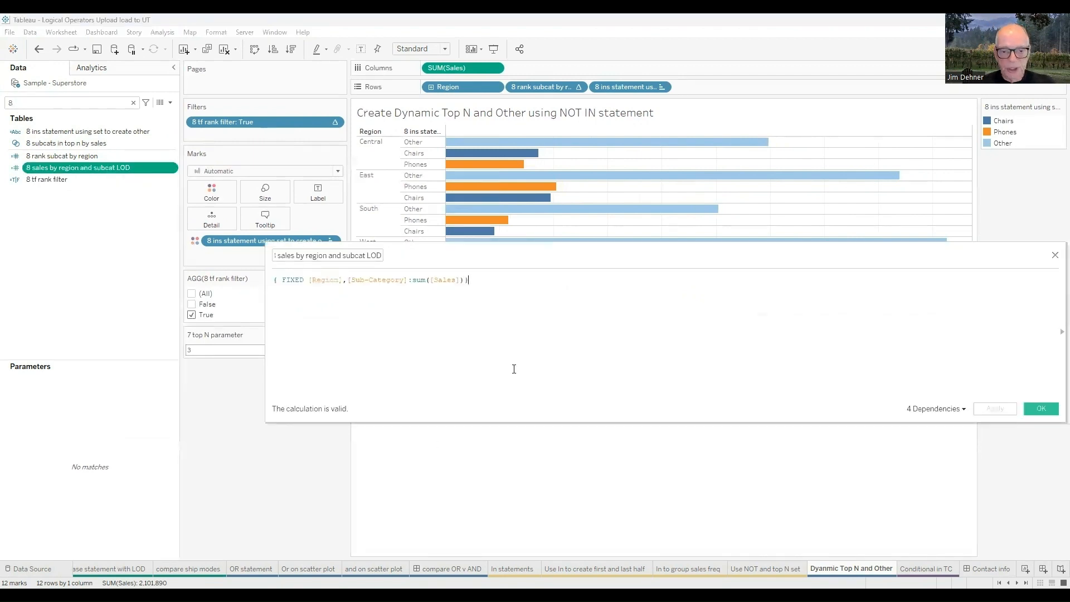
scroll(512, 368, up, 5)
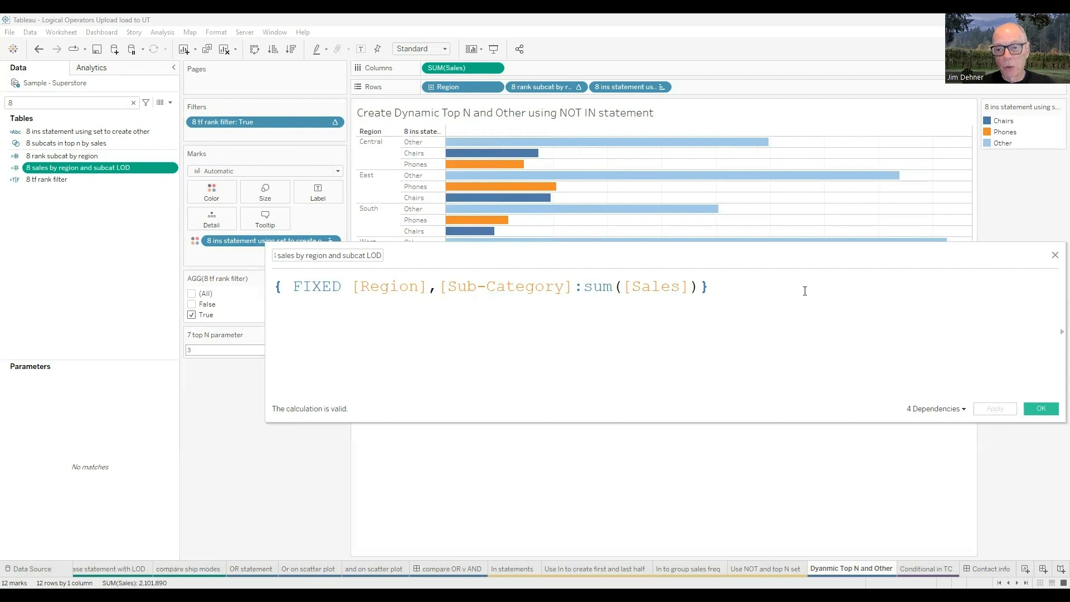
click(1055, 258)
Examine the "8 rank subcat by region" RANK_UNIQUE formula in larger text and close it
click(65, 157)
right_click(66, 158)
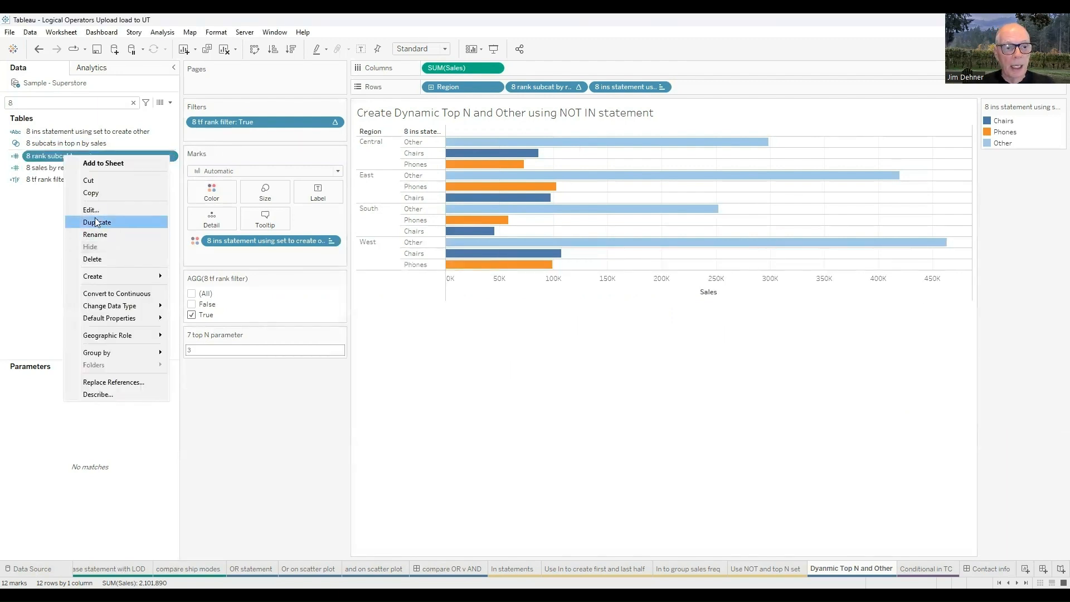
click(91, 210)
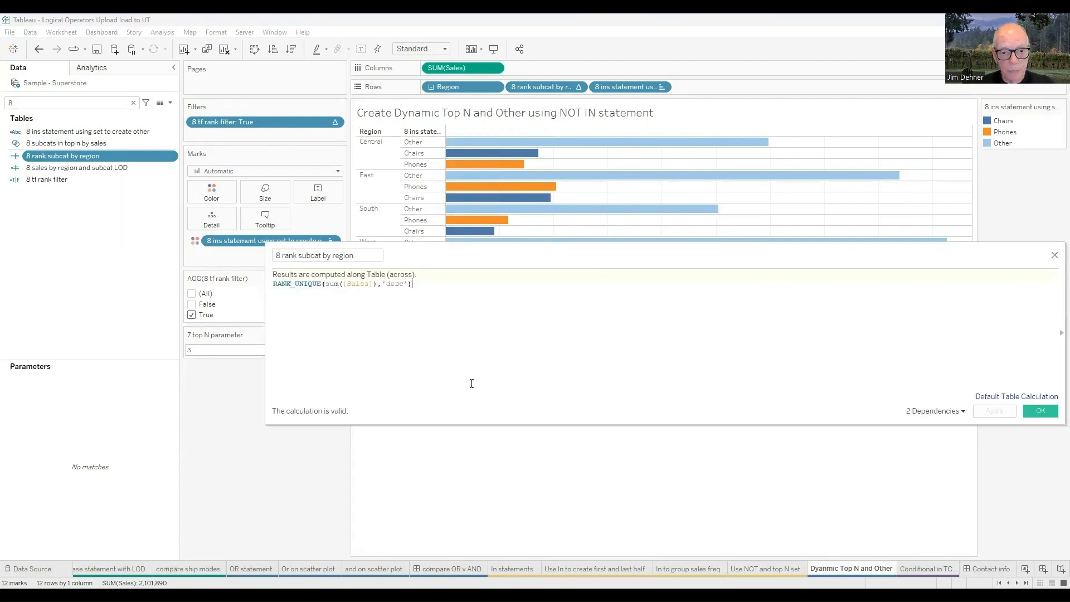
scroll(471, 383, up, 5)
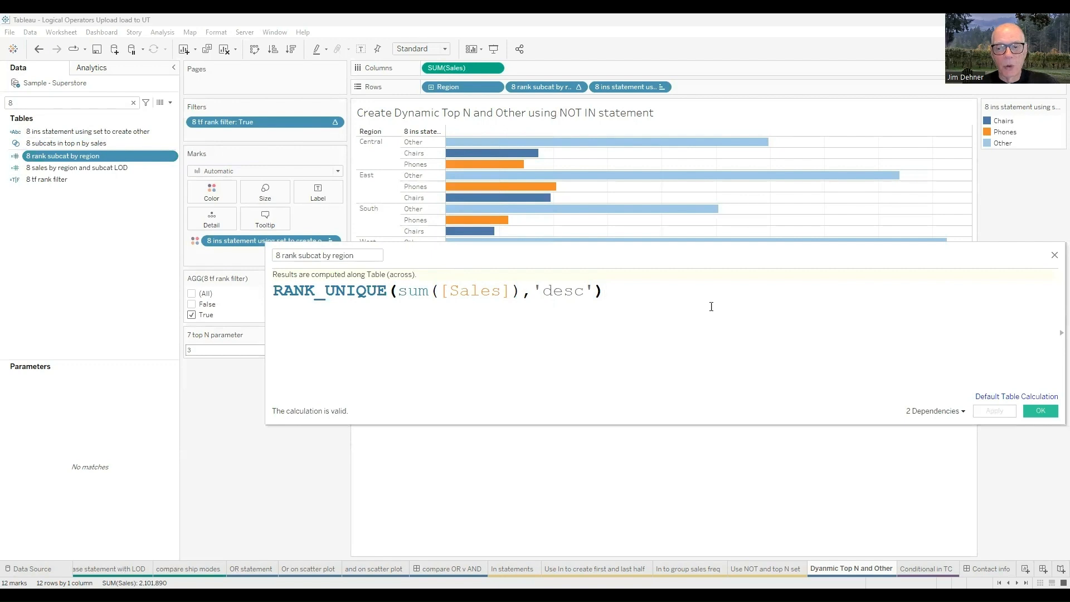
click(1041, 411)
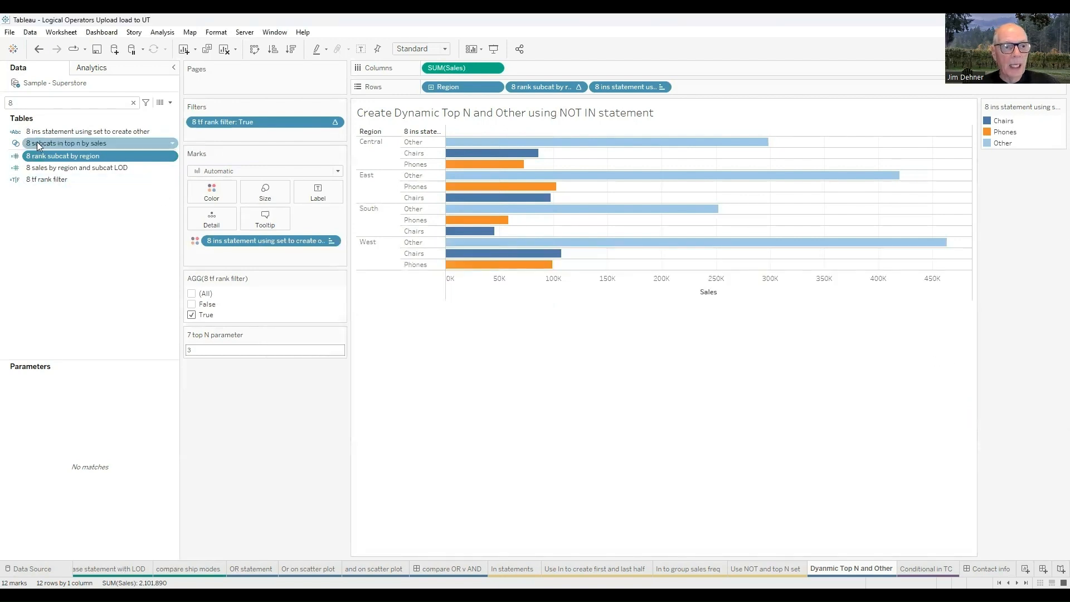
Examine the Top N definition of the "8 subcats in top n by sales" set and cancel out of it
click(52, 145)
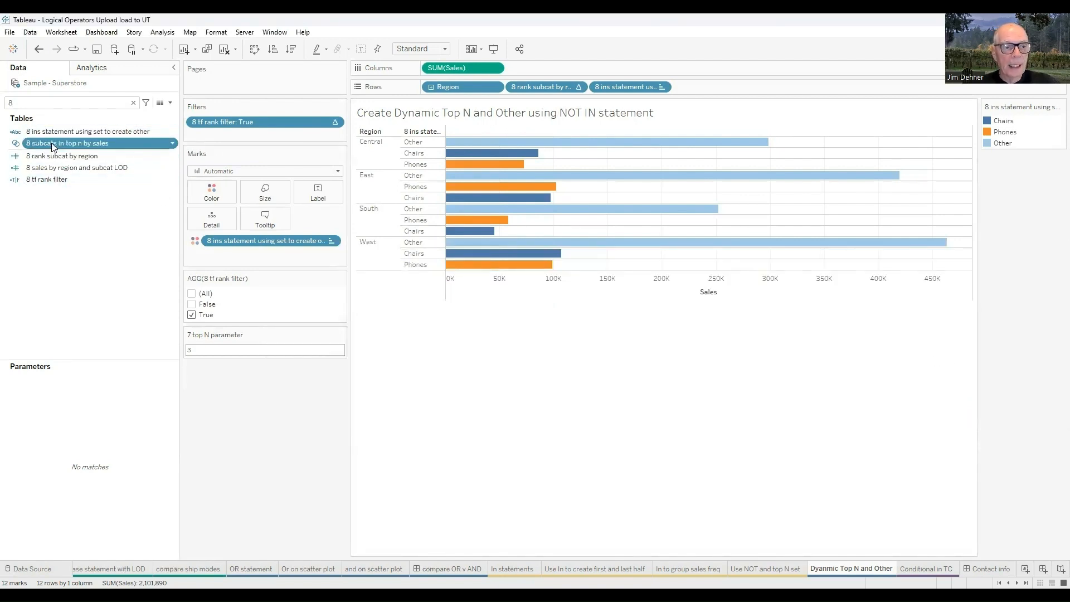
right_click(53, 146)
click(78, 223)
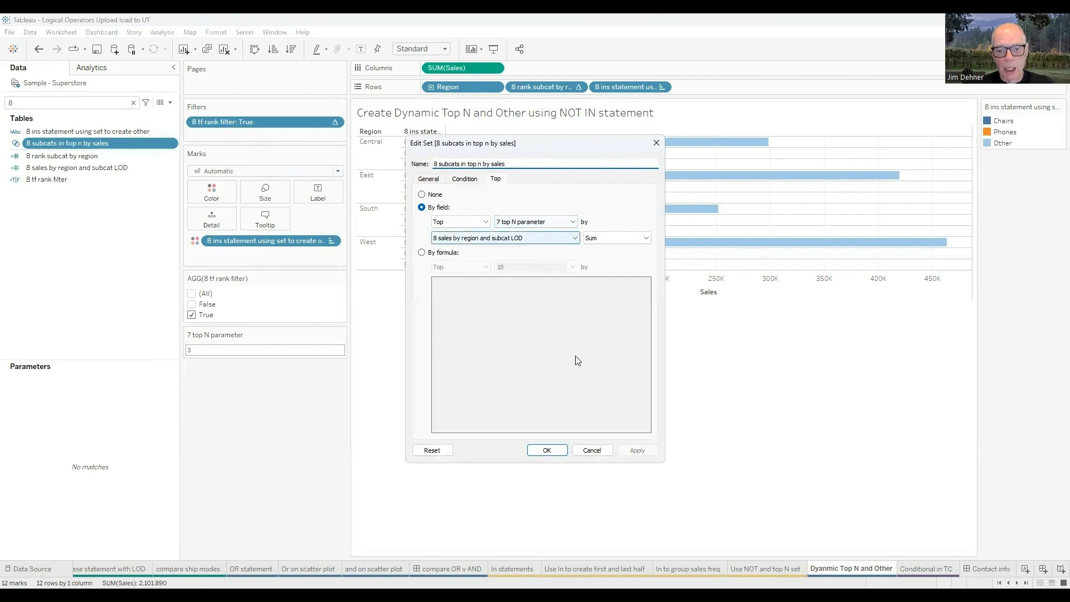
click(595, 451)
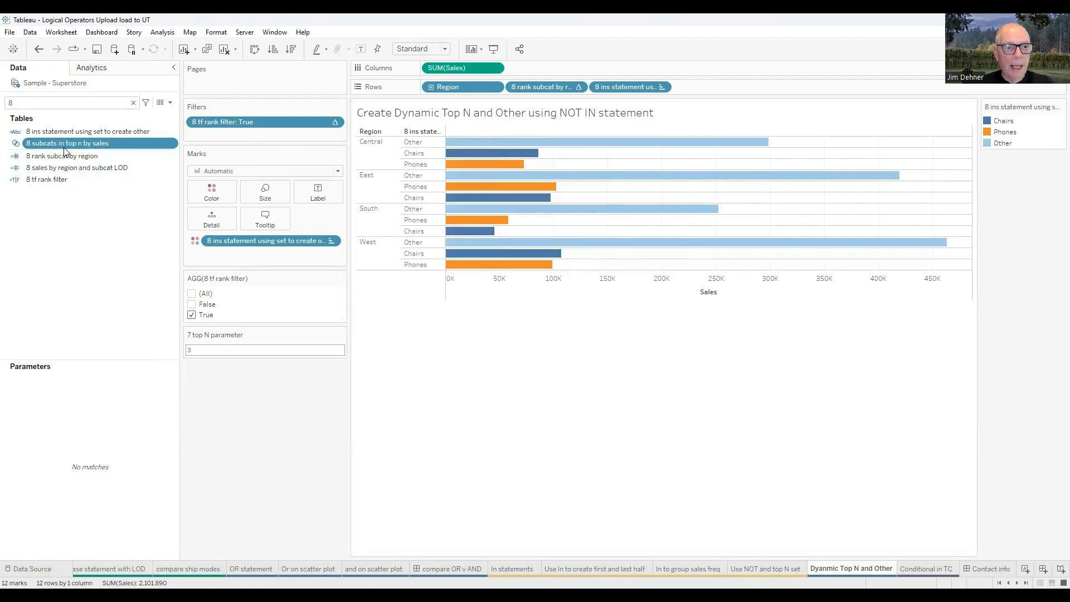
Examine the "8 ins statement using set to create other" NOT IN formula in larger text and close it
right_click(78, 132)
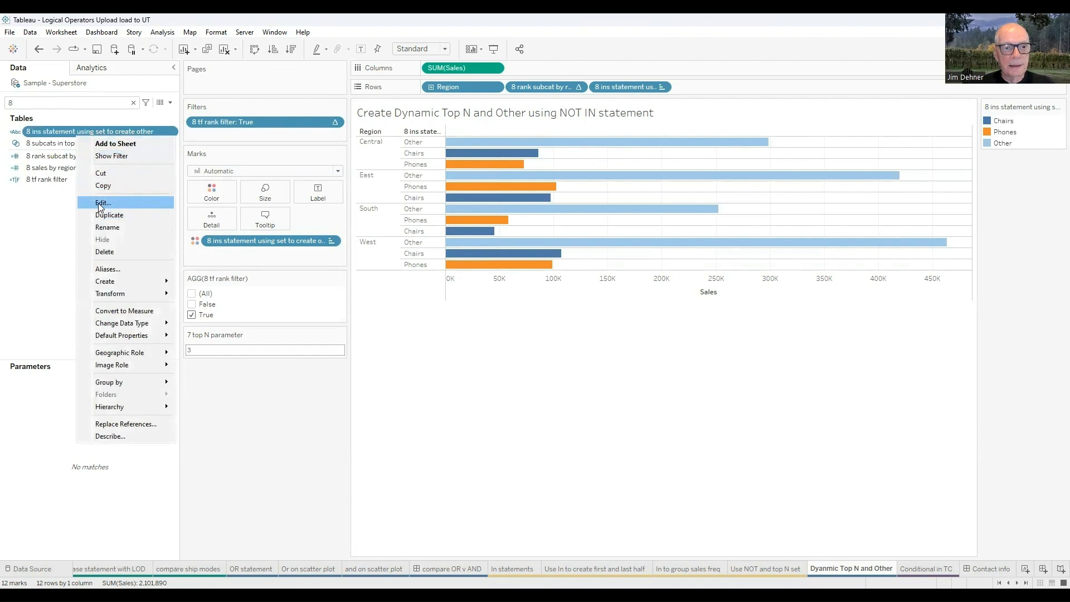
click(101, 204)
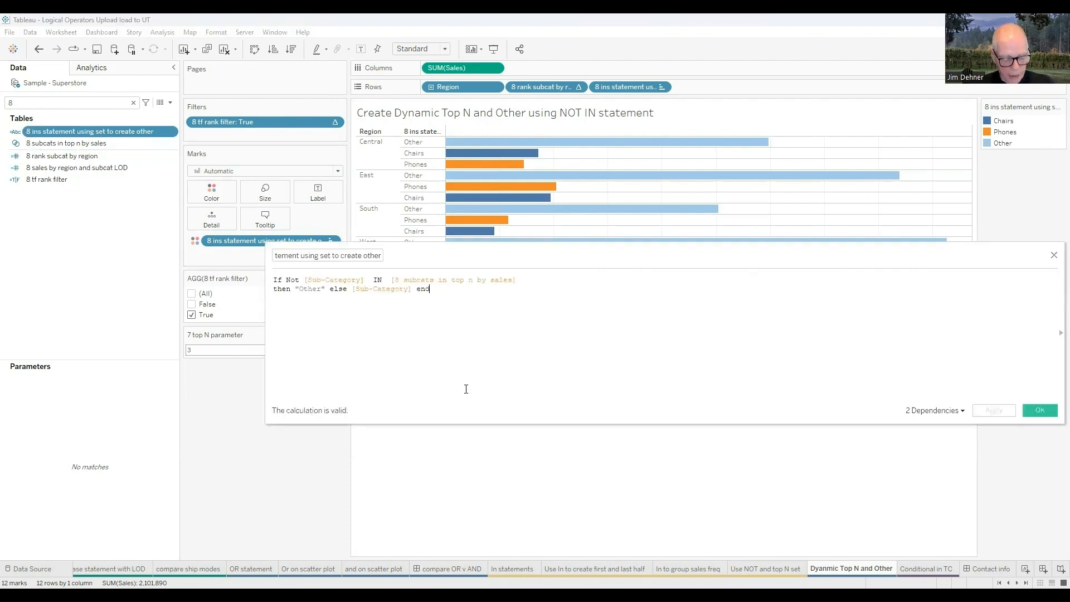
scroll(474, 388, up, 8)
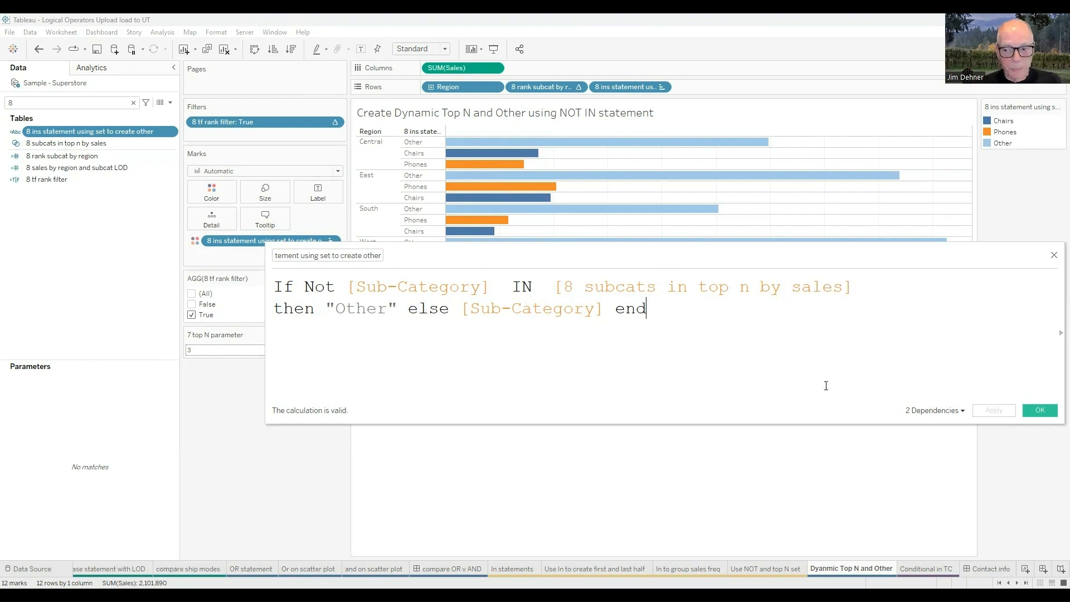
click(1040, 410)
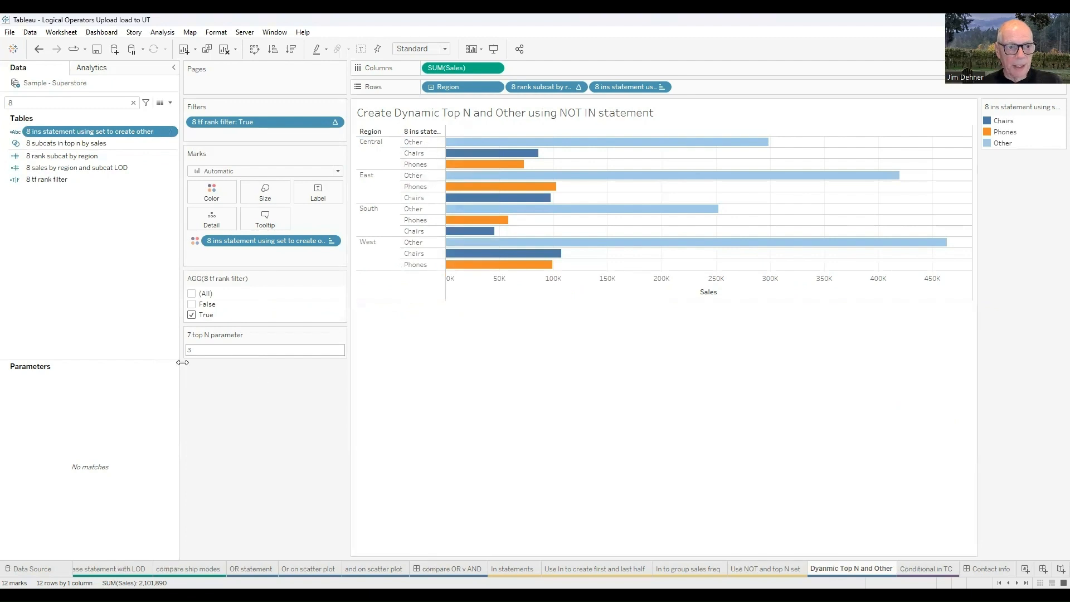
Examine the "8 tf rank filter" formula combining the rank and "Other" conditions in larger text and close it
click(50, 184)
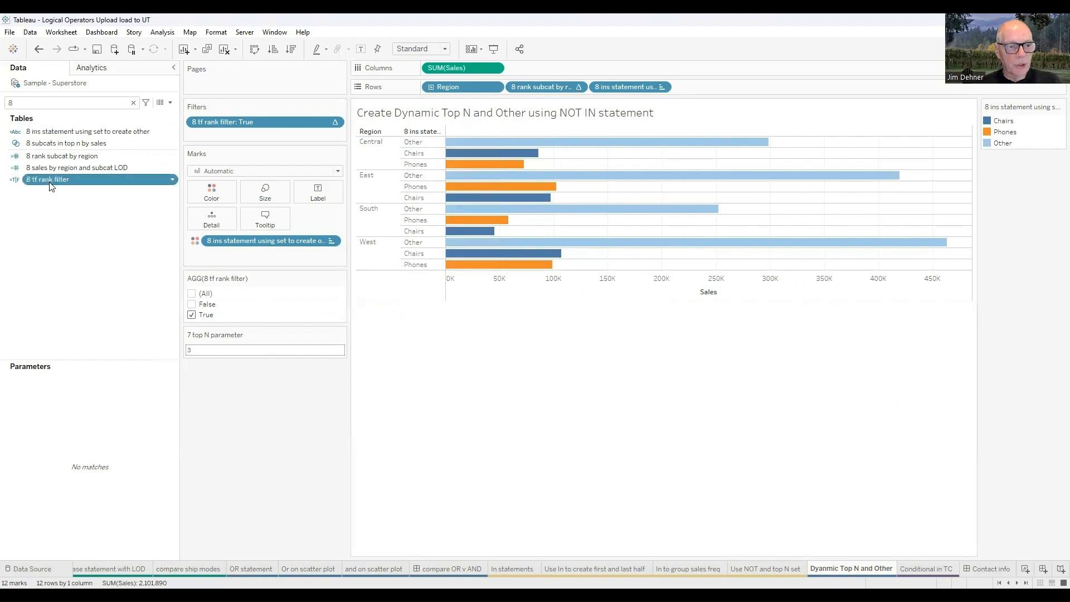
right_click(50, 184)
click(73, 240)
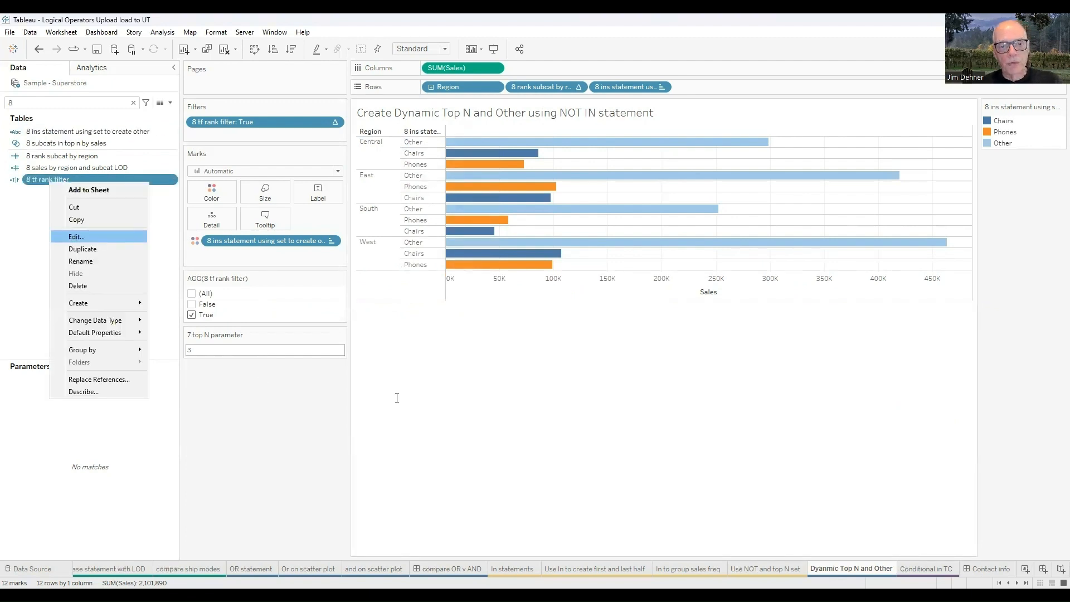
scroll(421, 386, up, 3)
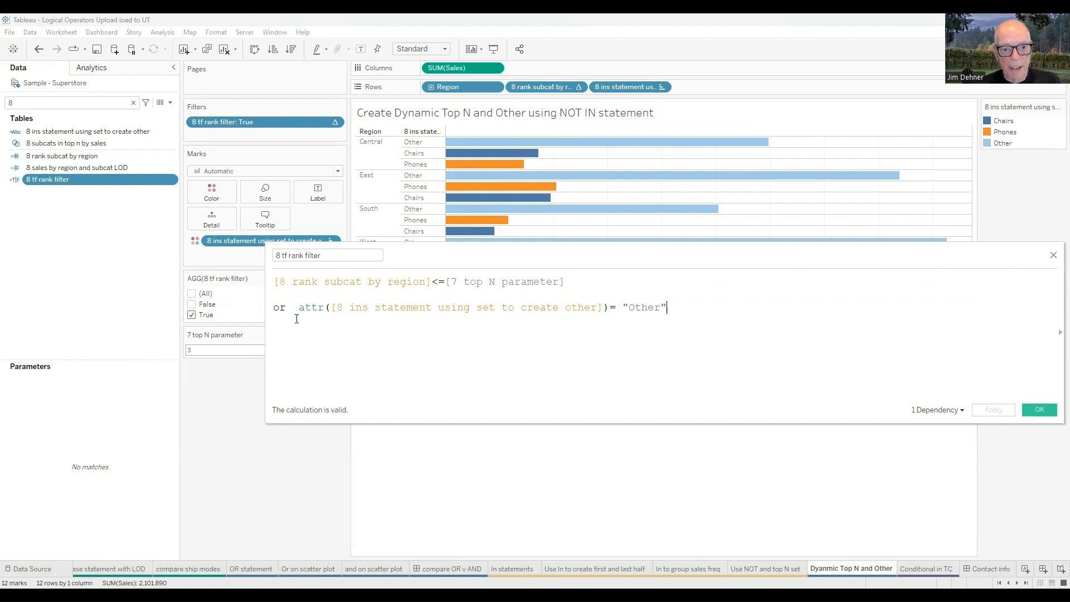
click(1040, 411)
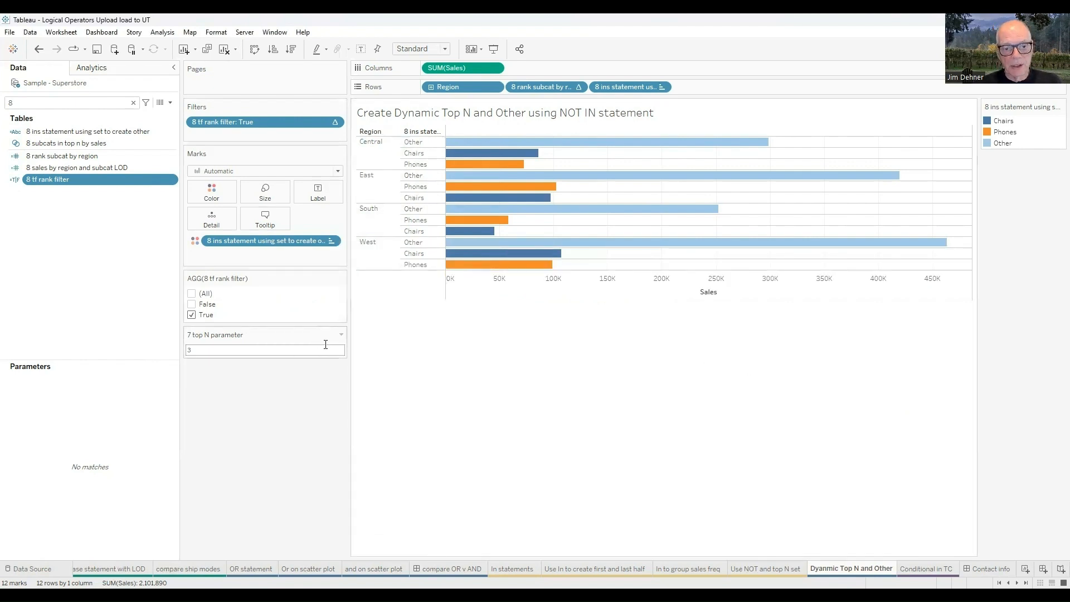
Set the "7 top N parameter" to 4
text(8)
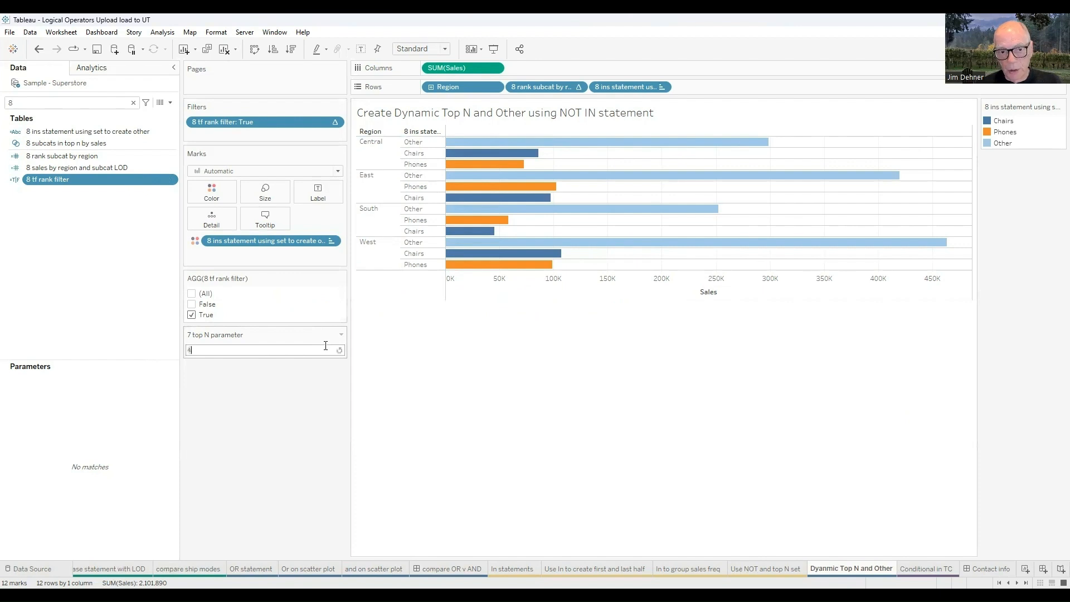
key(Return)
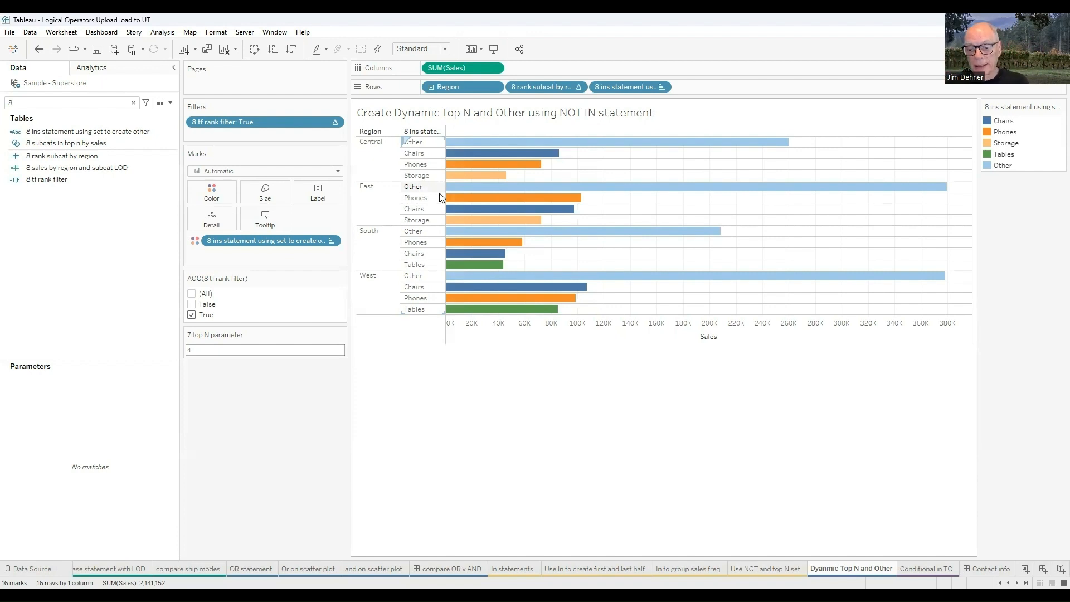
Open the "Conditional in TC" worksheet and search the data fields for 9
click(926, 568)
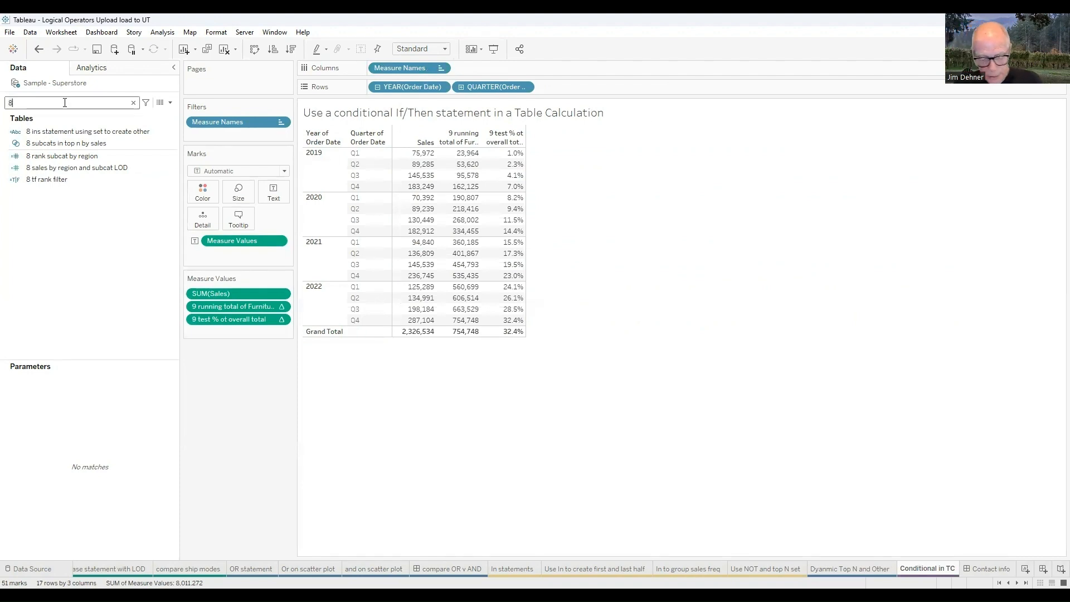
key(BackSpace)
text(9)
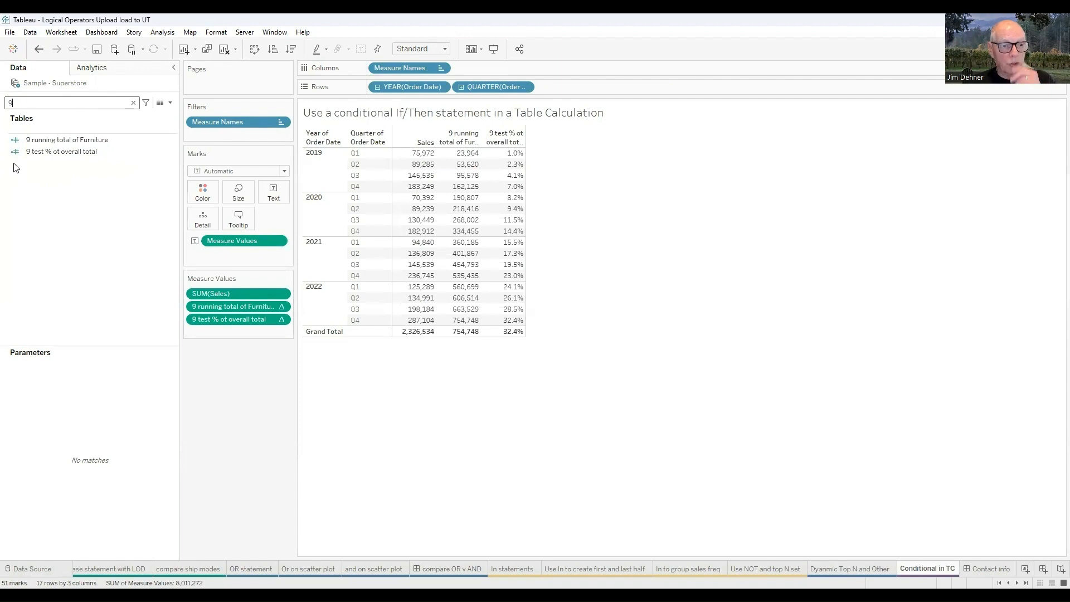
Examine the "9 running total of Furniture" WINDOW_SUM formula in larger text beside the table and close it
right_click(63, 143)
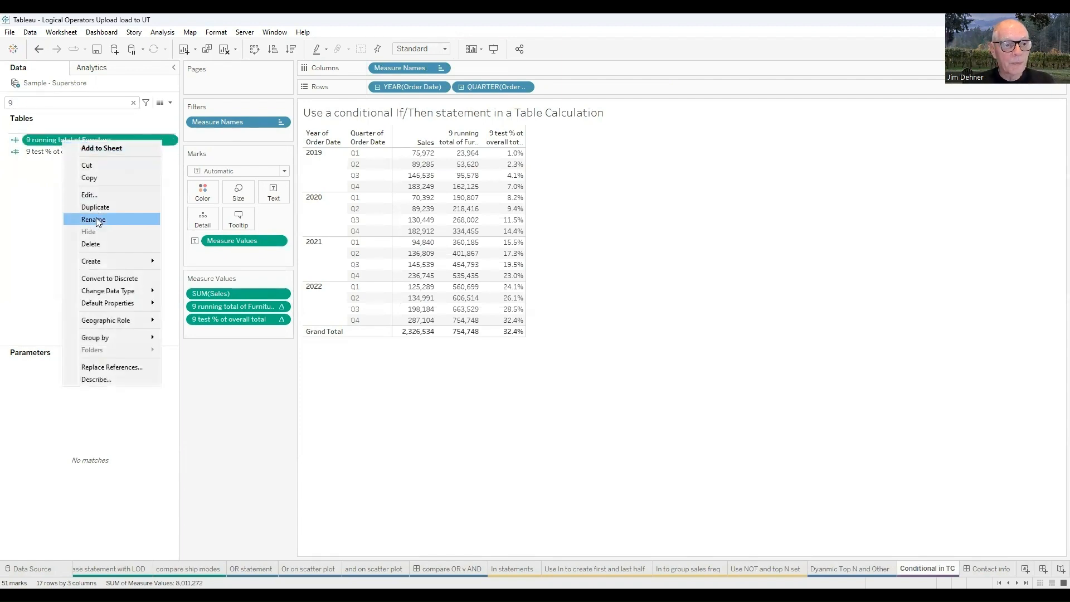
click(90, 196)
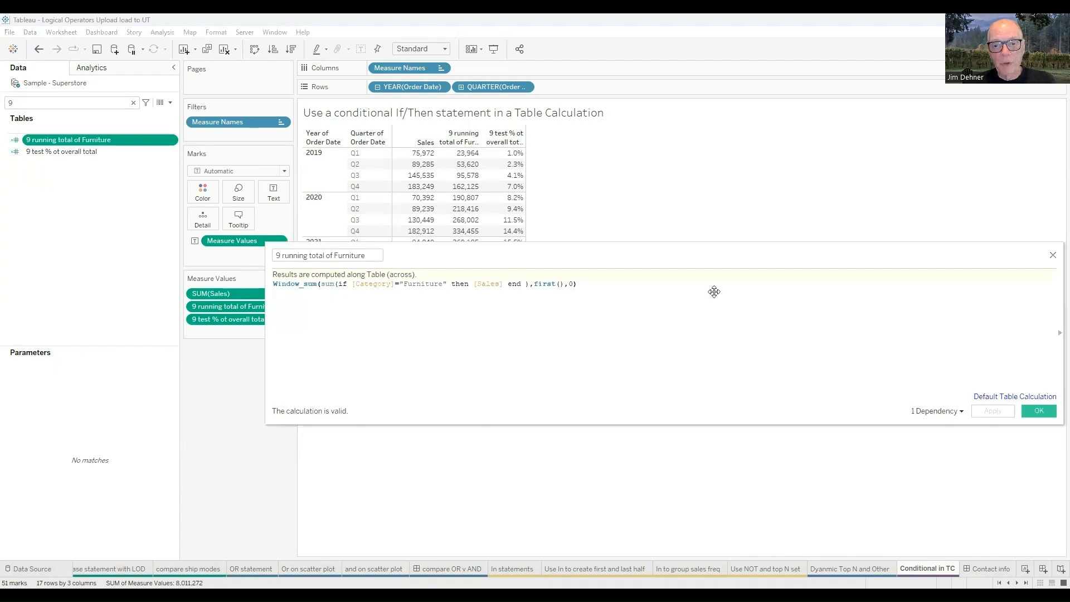
drag(714, 291, 714, 211)
scroll(710, 323, up, 5)
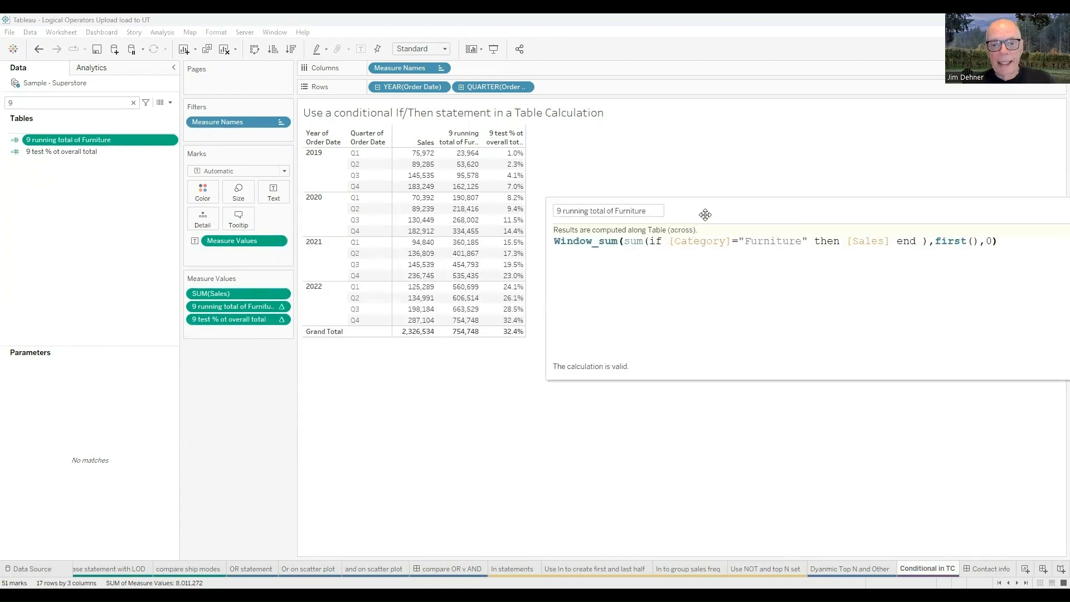
drag(705, 215, 599, 367)
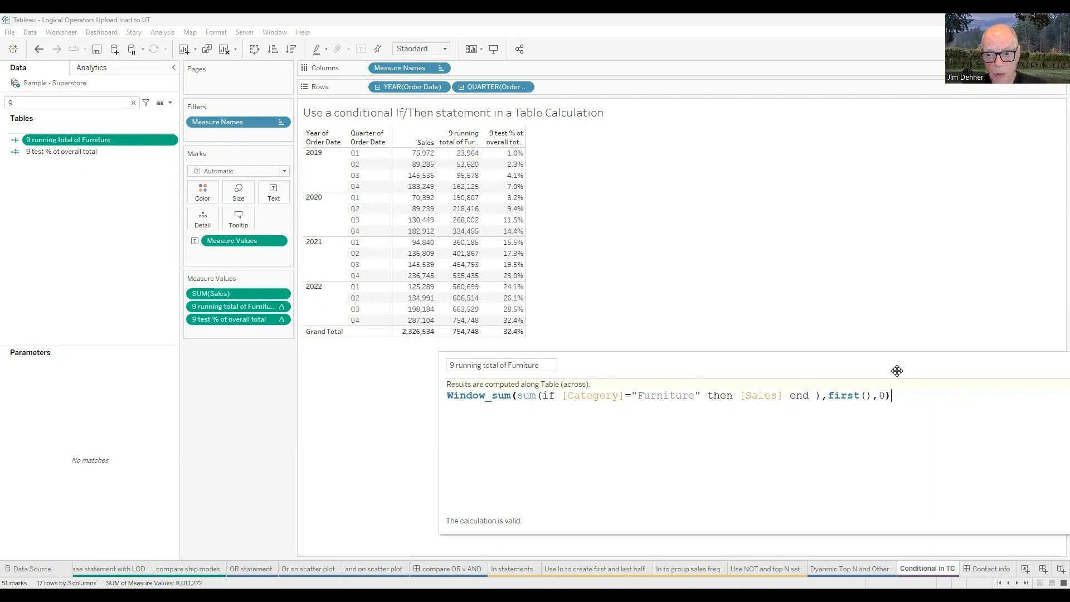
drag(897, 371, 983, 346)
drag(882, 334, 872, 331)
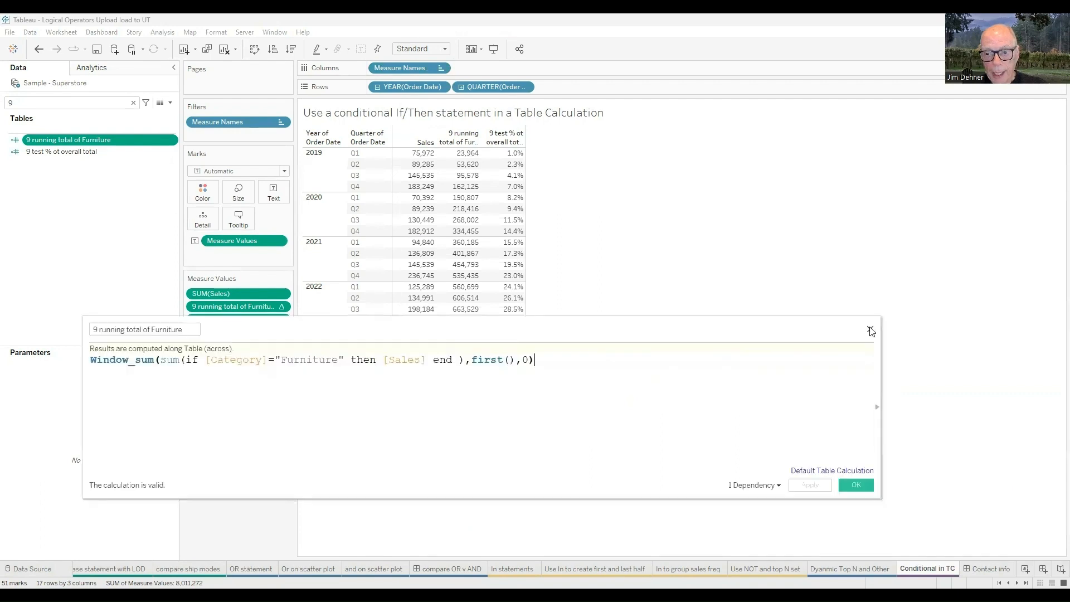
click(871, 331)
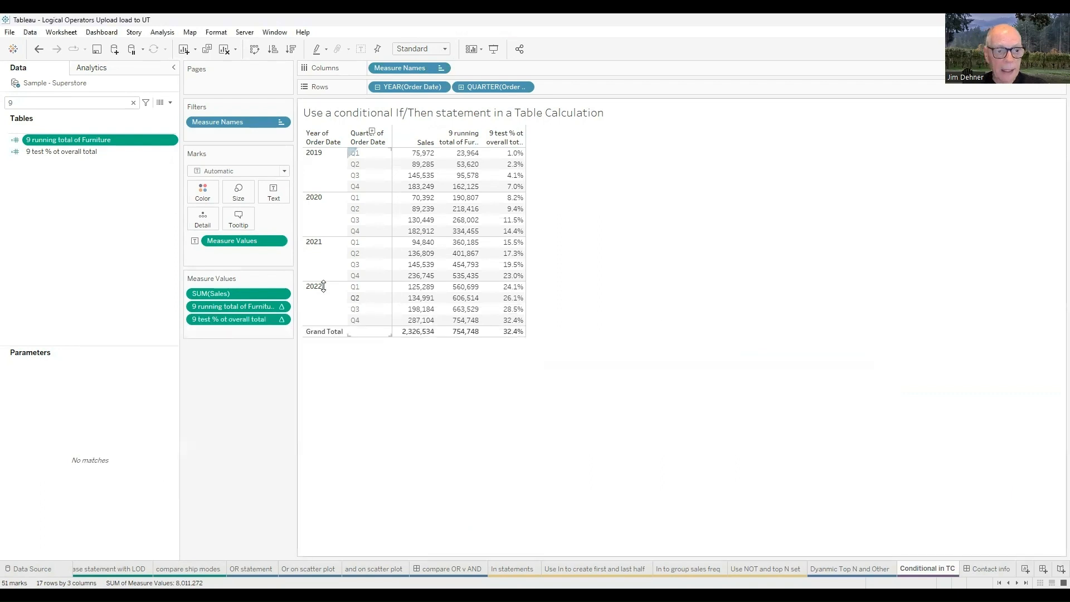
Examine the "9 test % ot overall total" formula in larger text with the table uncovered, and close it
click(52, 149)
right_click(51, 150)
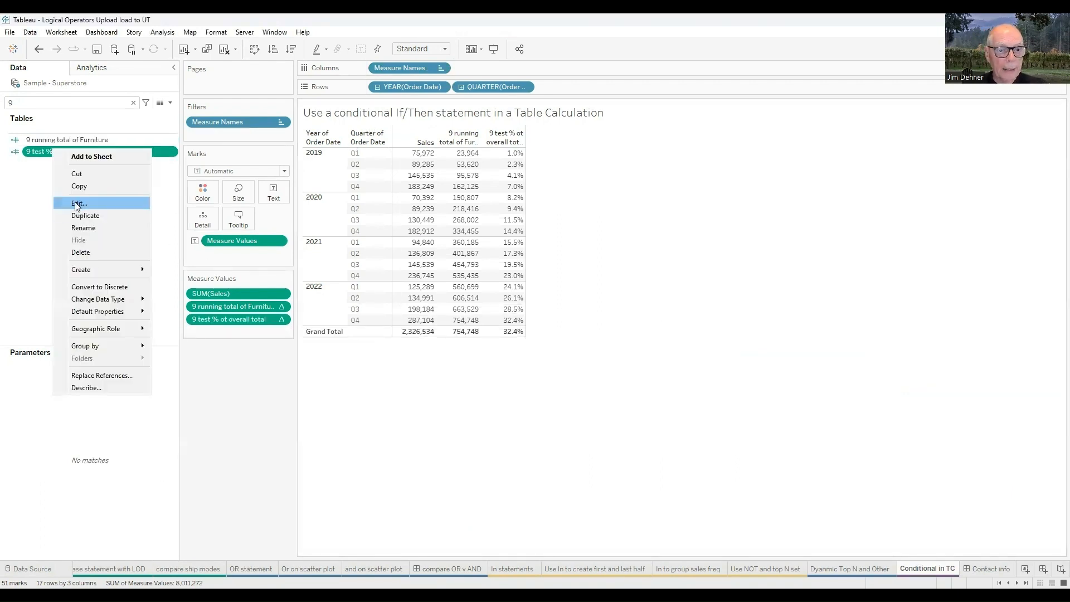
click(77, 204)
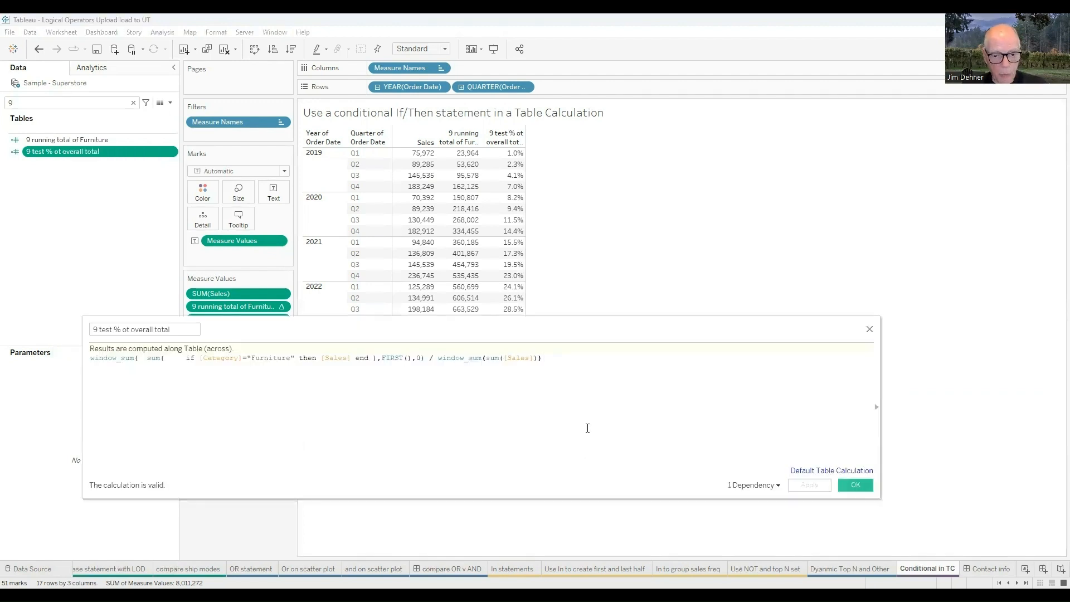
ctrl+scroll(587, 428, up, 4)
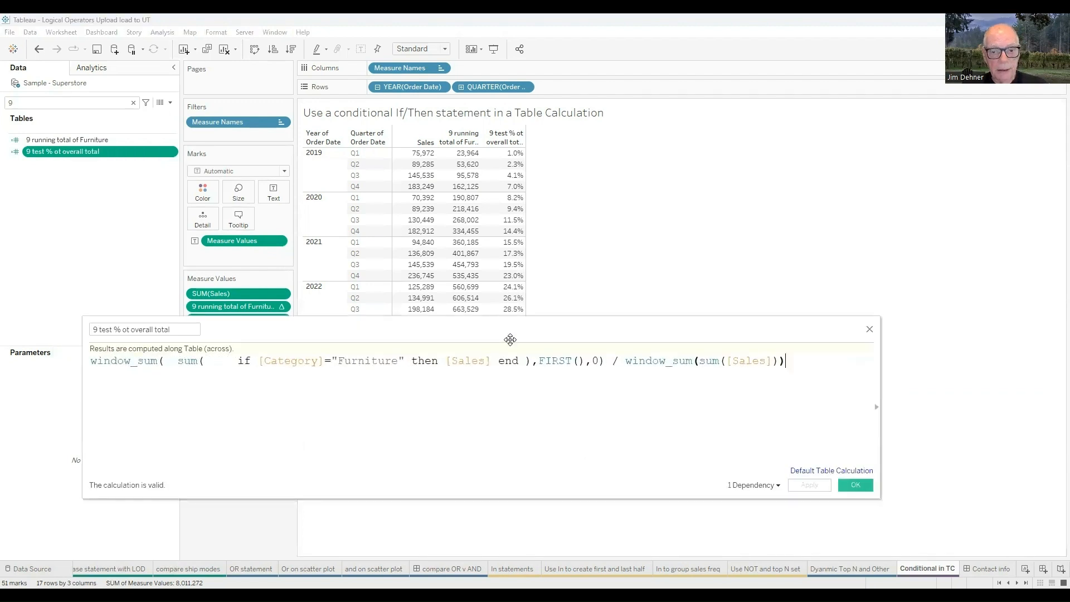
drag(573, 371, 642, 410)
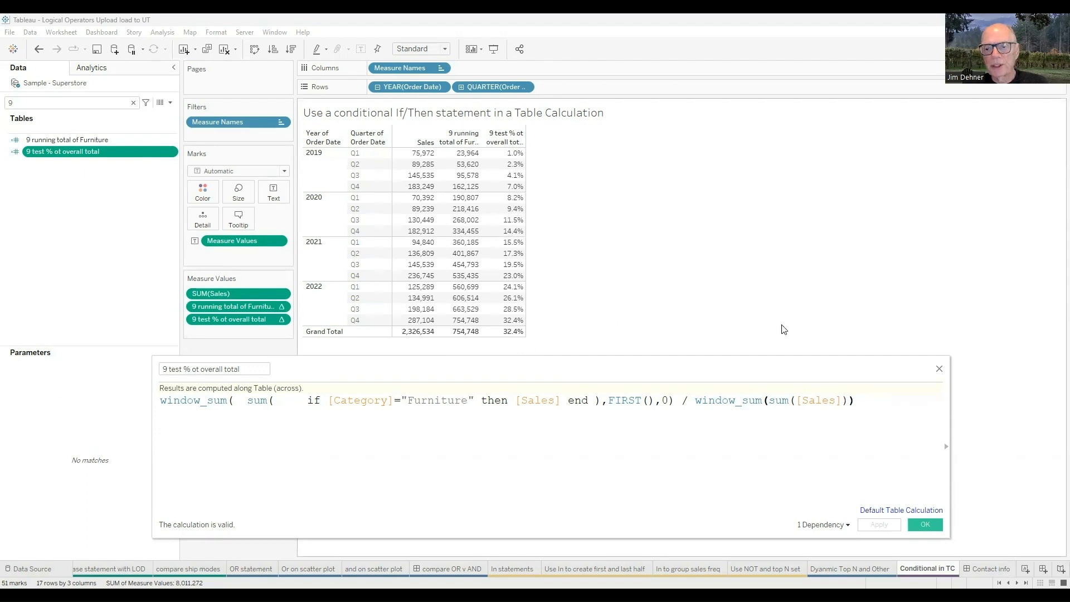
click(940, 370)
Open the "Contact info" dashboard
click(991, 568)
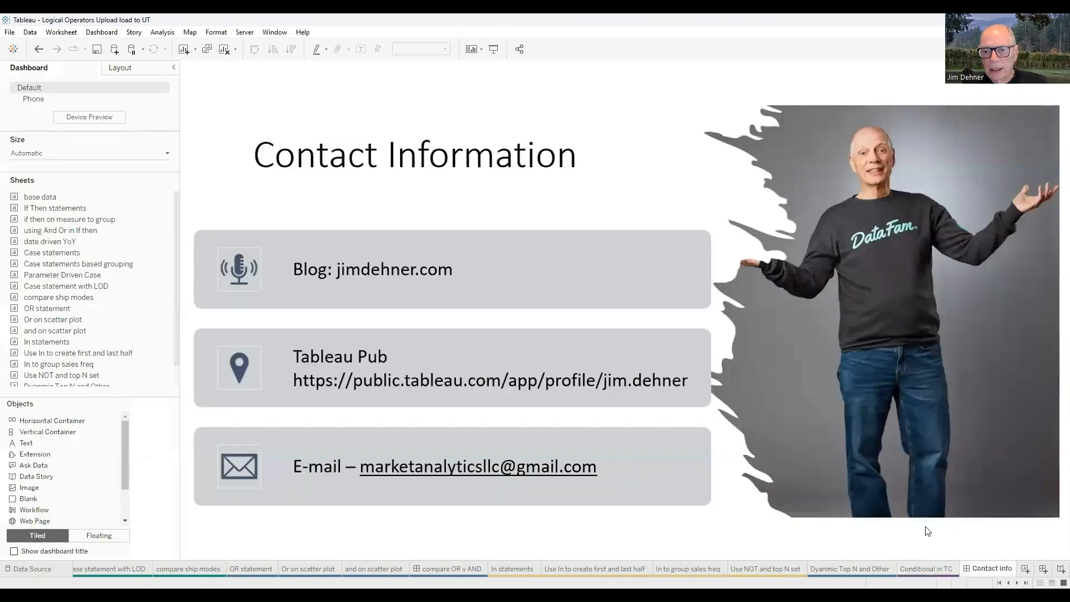